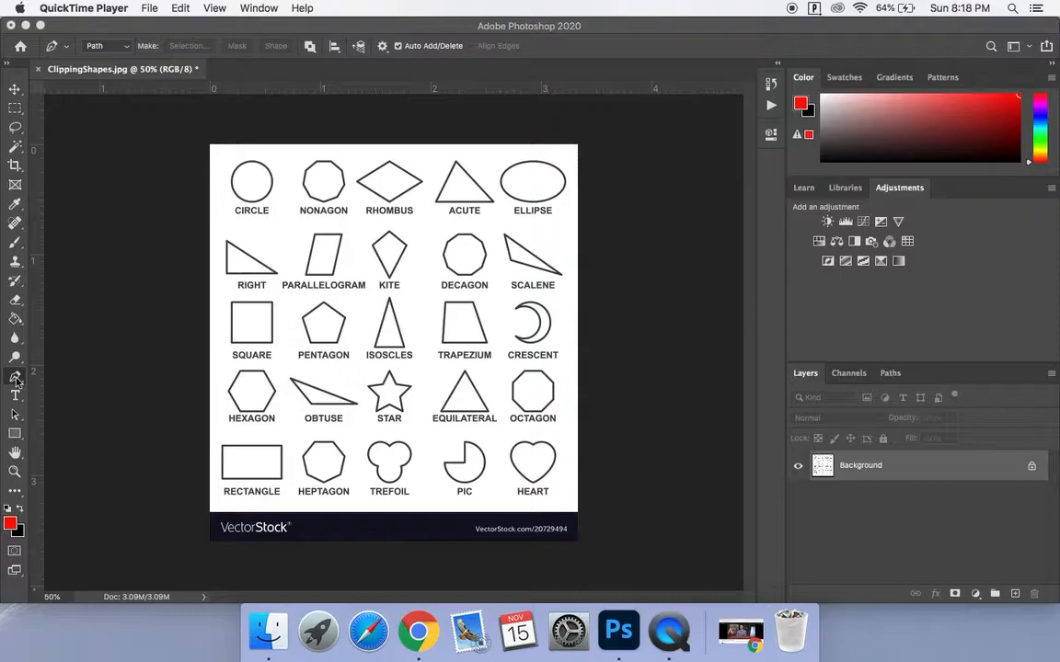
Trace the ACUTE triangle with the Pen tool as a closed path through its three corners
{"action": "left_click", "coordinate": [16, 379]}
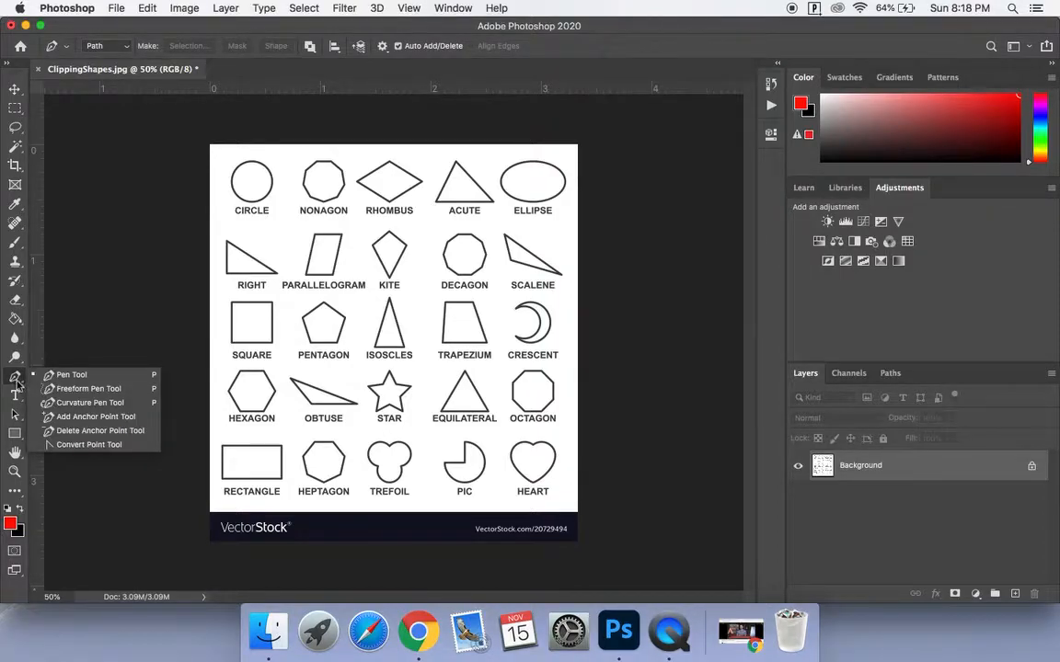
{"action": "left_click", "coordinate": [89, 379]}
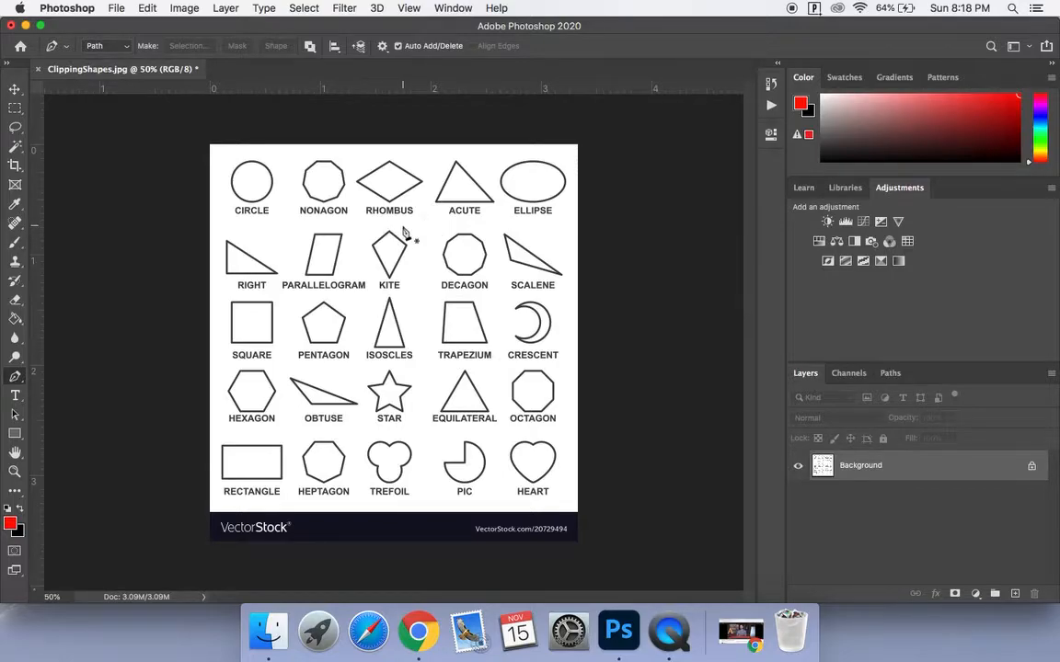
{"action": "key", "text": "super+plus"}
{"action": "key", "text": "super+plus"}
{"action": "key", "text": "super+plus"}
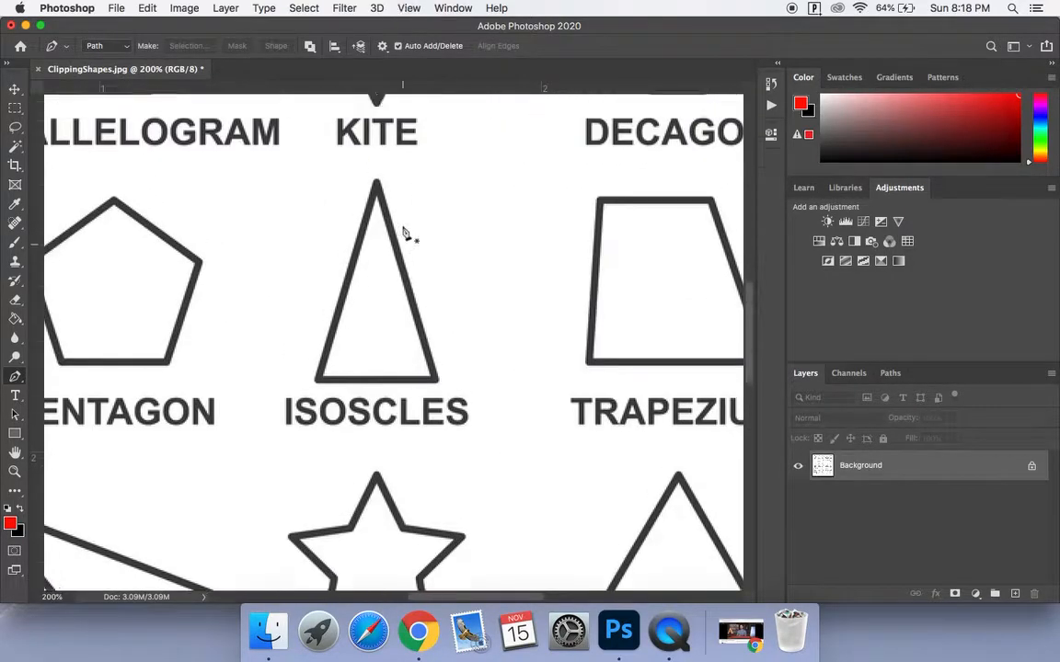
{"action": "scroll", "coordinate": [405, 235], "scroll_direction": "up", "scroll_amount": 3}
{"action": "scroll", "coordinate": [405, 235], "scroll_direction": "right", "scroll_amount": 2}
{"action": "scroll", "coordinate": [405, 235], "scroll_direction": "up", "scroll_amount": 10}
{"action": "scroll", "coordinate": [405, 234], "scroll_direction": "right", "scroll_amount": 2}
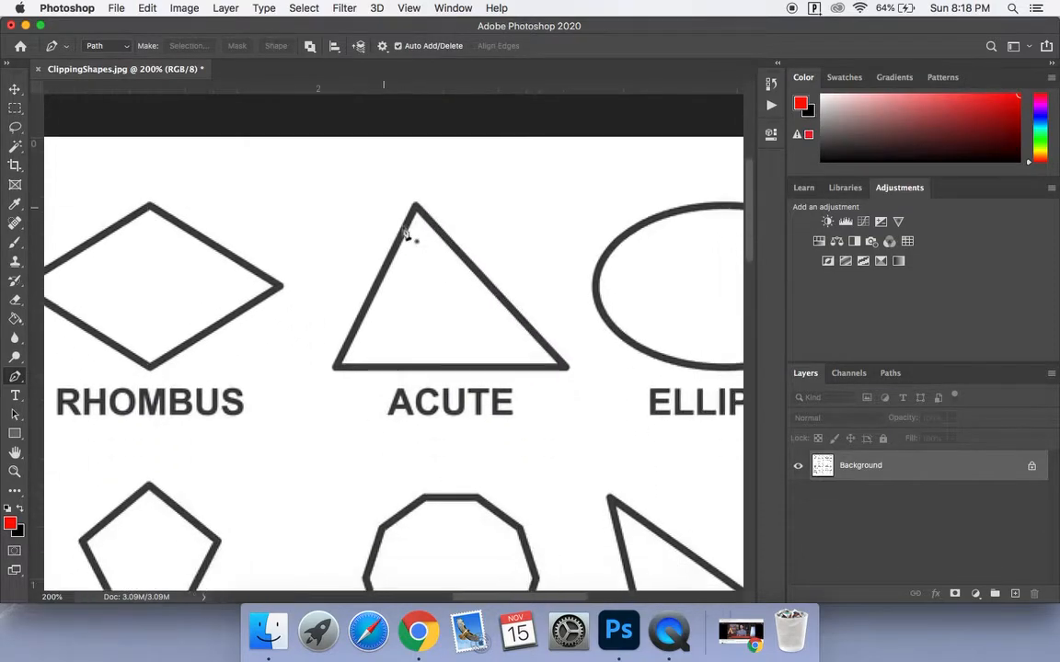
{"action": "scroll", "coordinate": [404, 232], "scroll_direction": "right", "scroll_amount": 2}
{"action": "scroll", "coordinate": [404, 232], "scroll_direction": "up", "scroll_amount": 2}
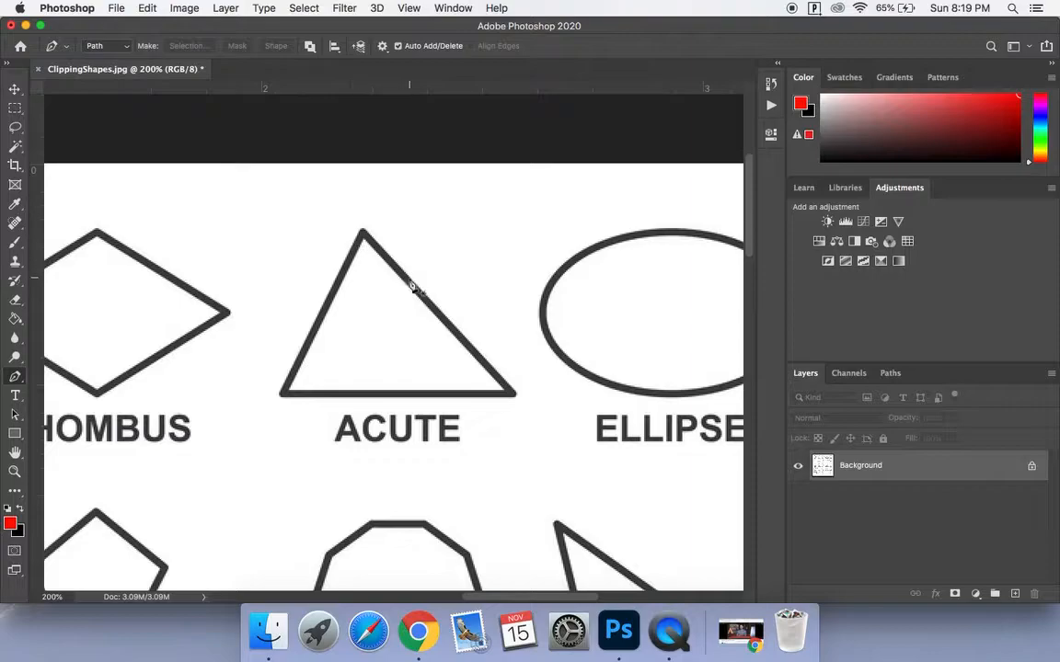
{"action": "left_click", "coordinate": [363, 235]}
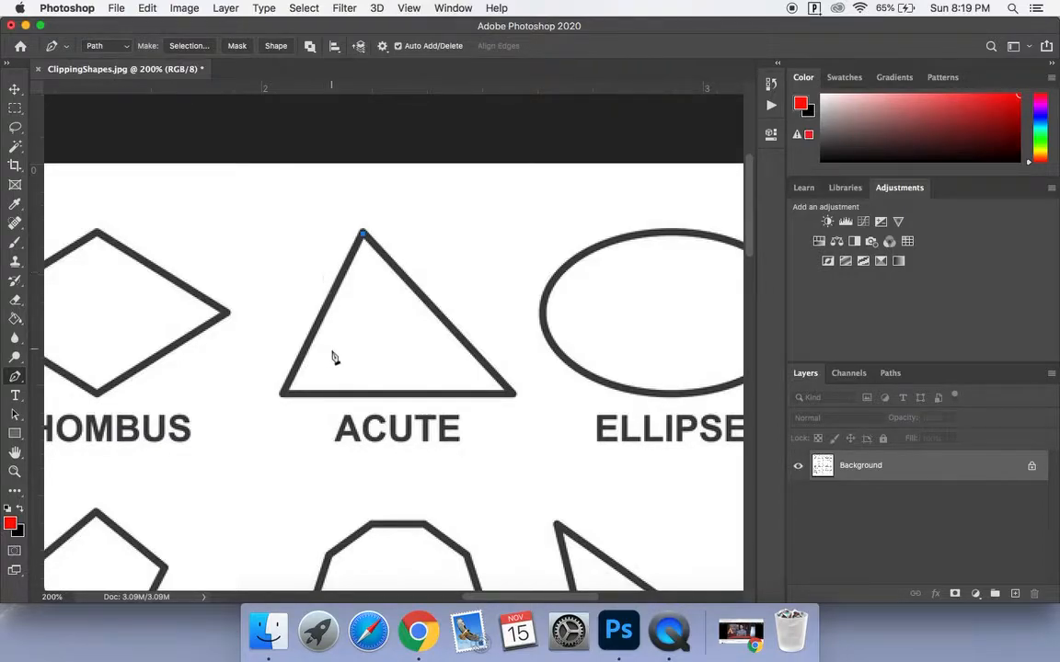
{"action": "left_click", "coordinate": [284, 394]}
{"action": "left_click", "coordinate": [363, 234]}
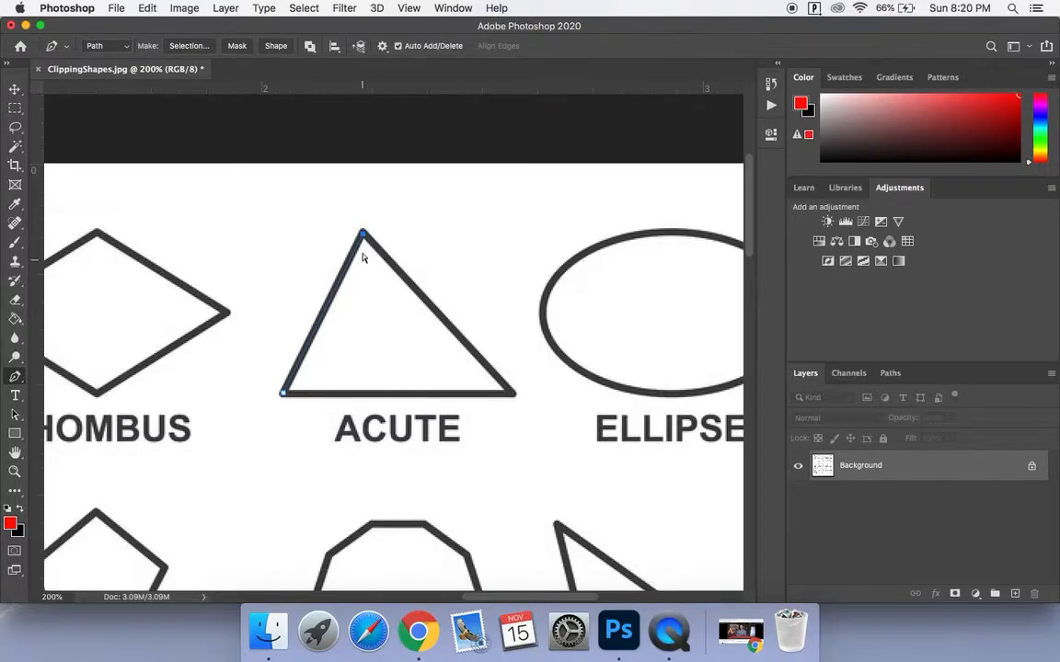
{"action": "left_click", "coordinate": [284, 394]}
{"action": "left_click", "coordinate": [511, 395]}
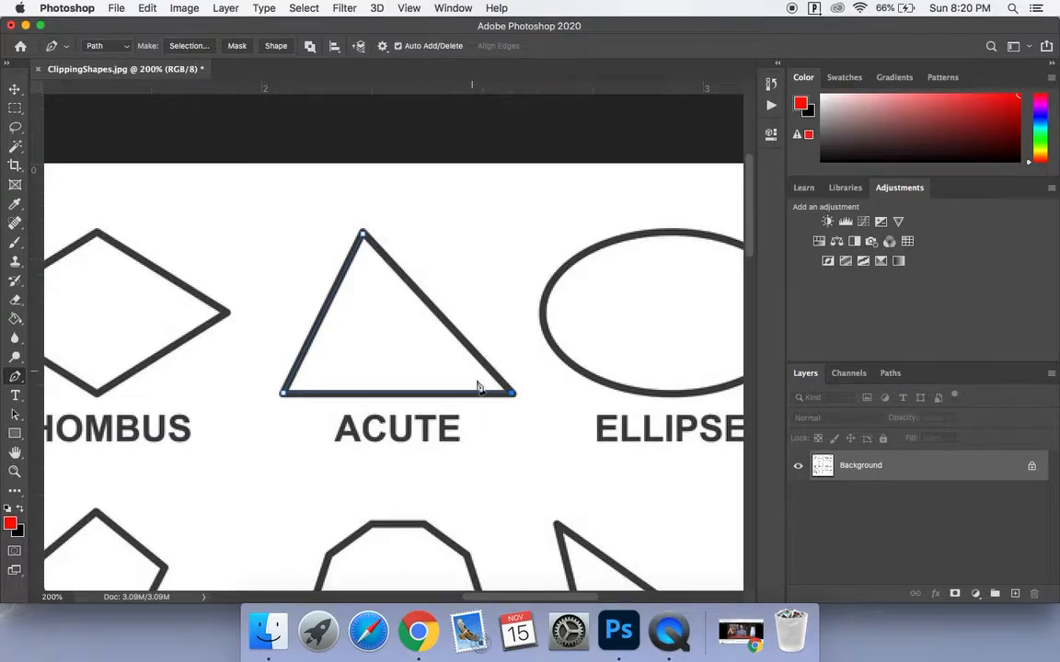
{"action": "left_click", "coordinate": [364, 235]}
{"action": "left_click", "coordinate": [363, 235]}
Save the triangle's work path as "Acute" and load it as a selection
{"action": "left_click", "coordinate": [890, 376]}
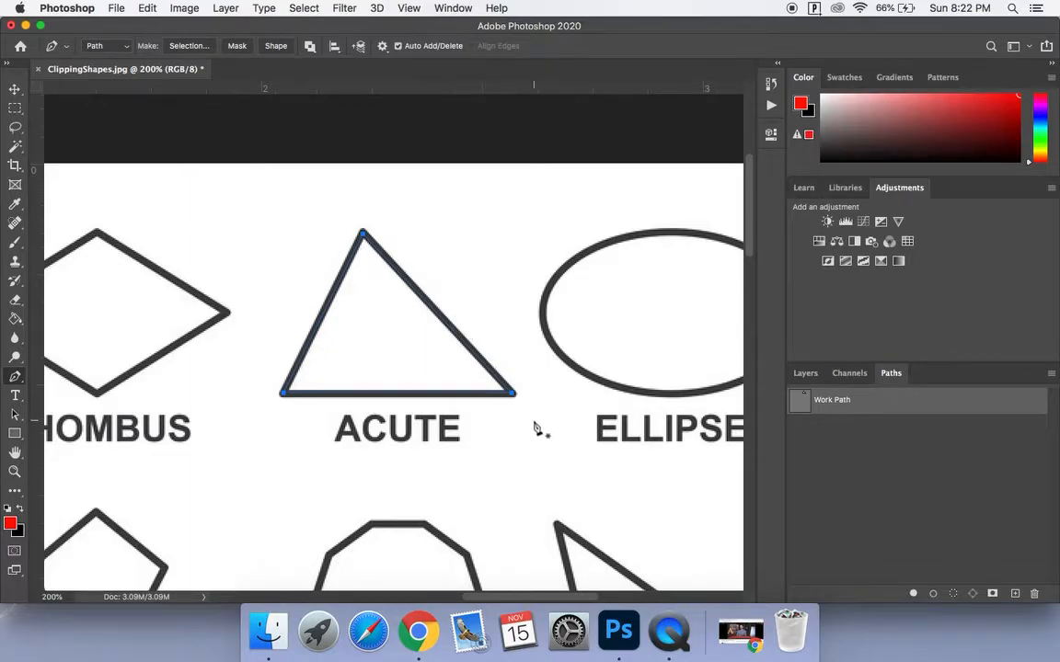
{"action": "double_click", "coordinate": [839, 402]}
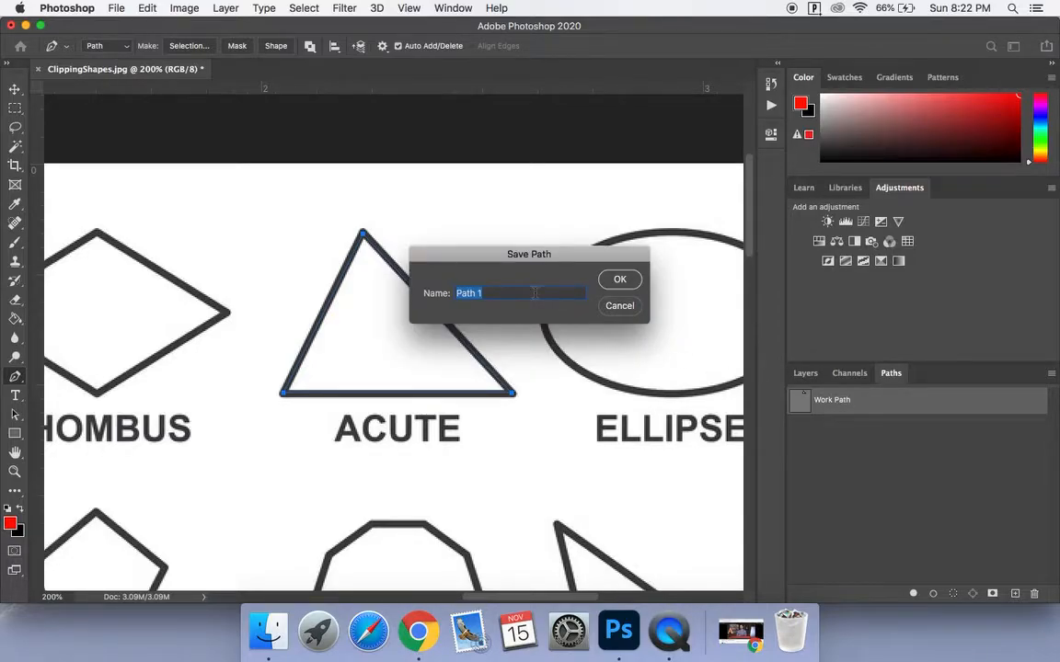
{"action": "type", "text": "Acute"}
{"action": "left_click", "coordinate": [623, 280]}
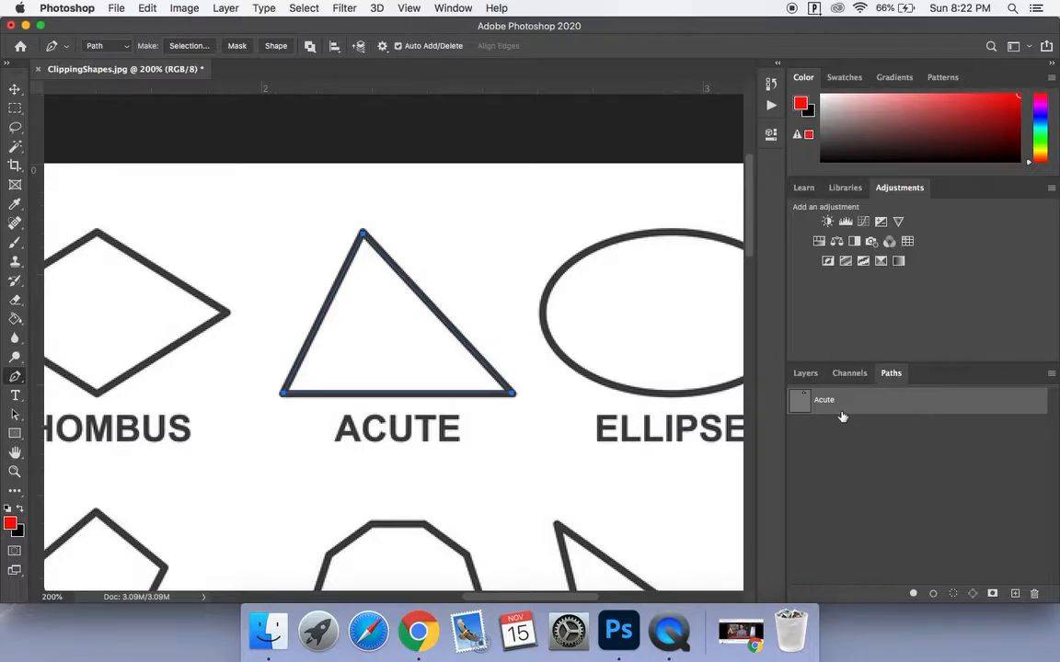
{"action": "left_click", "coordinate": [953, 595]}
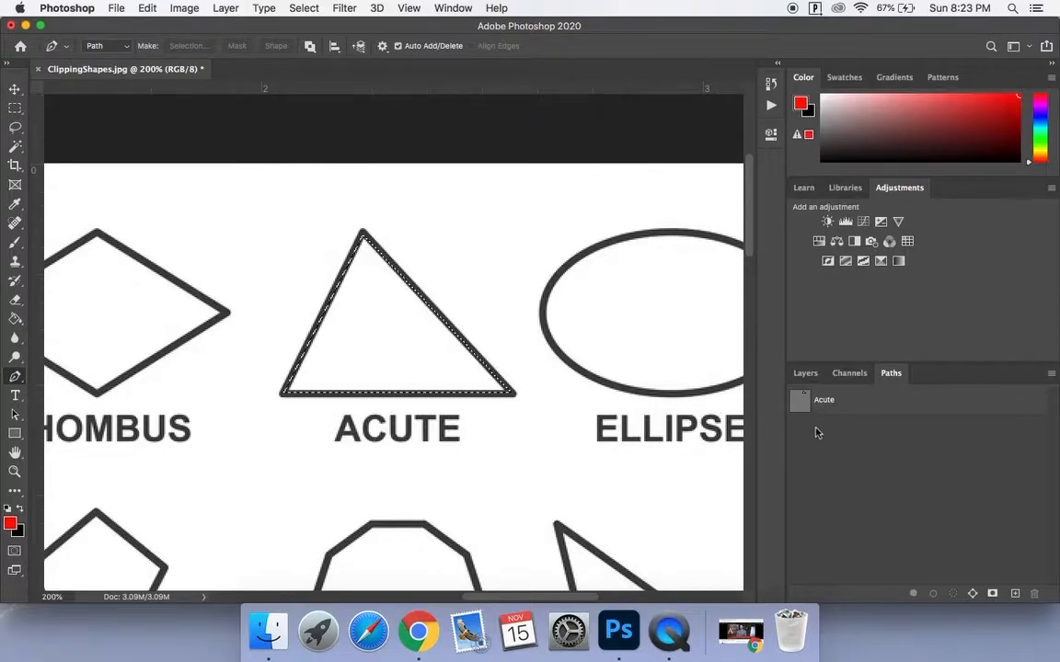
Create a new layer above the Background and name it "Acute"
{"action": "left_click", "coordinate": [809, 376]}
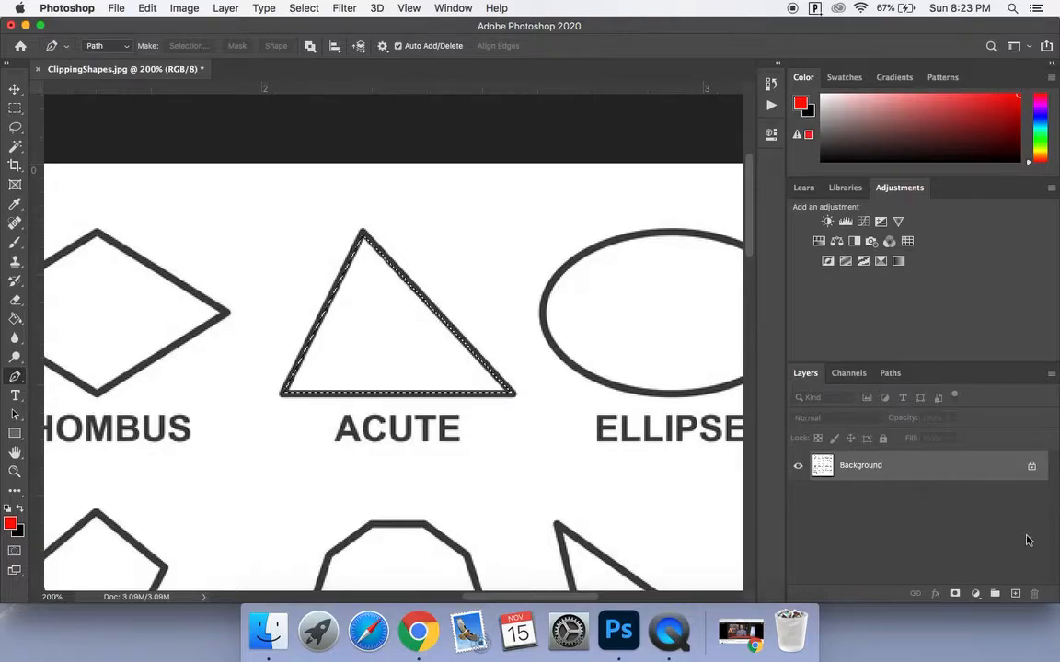
{"action": "left_click", "coordinate": [1016, 596]}
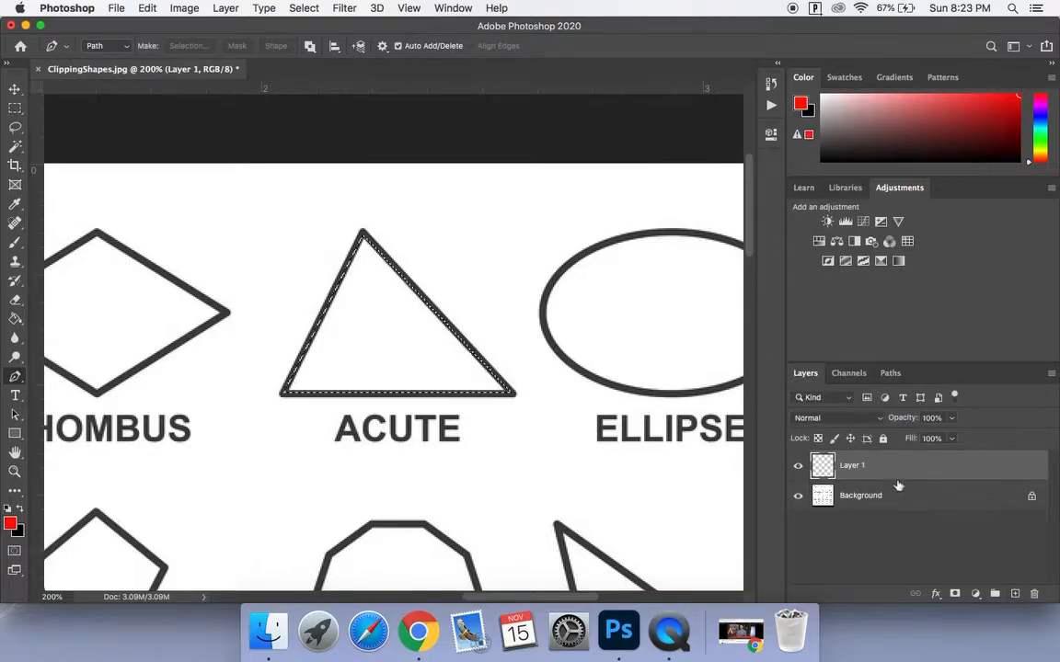
{"action": "double_click", "coordinate": [852, 465]}
{"action": "type", "text": "Acute"}
{"action": "key", "text": "Return"}
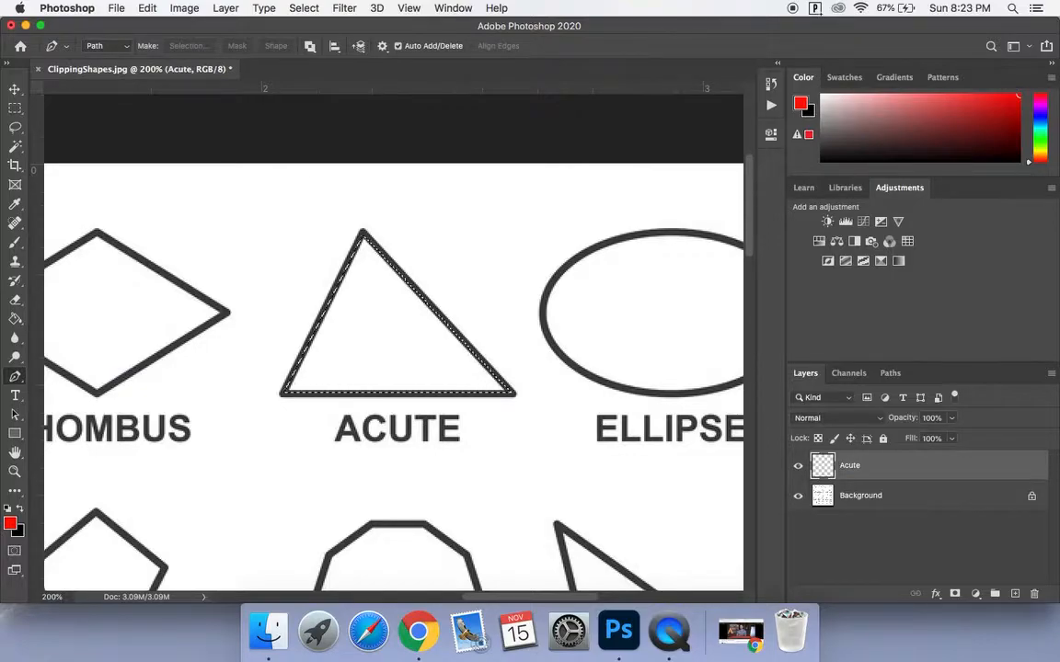
Fill the triangle selection with the red foreground color on the Acute layer and deselect it
{"action": "left_click", "coordinate": [14, 318]}
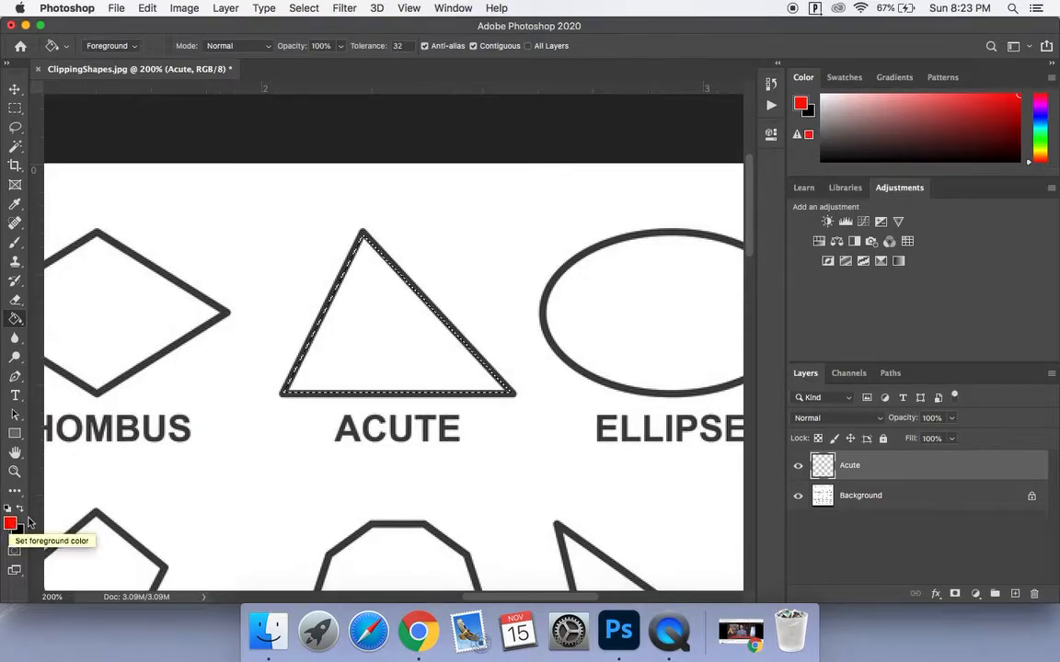
{"action": "left_click", "coordinate": [382, 341]}
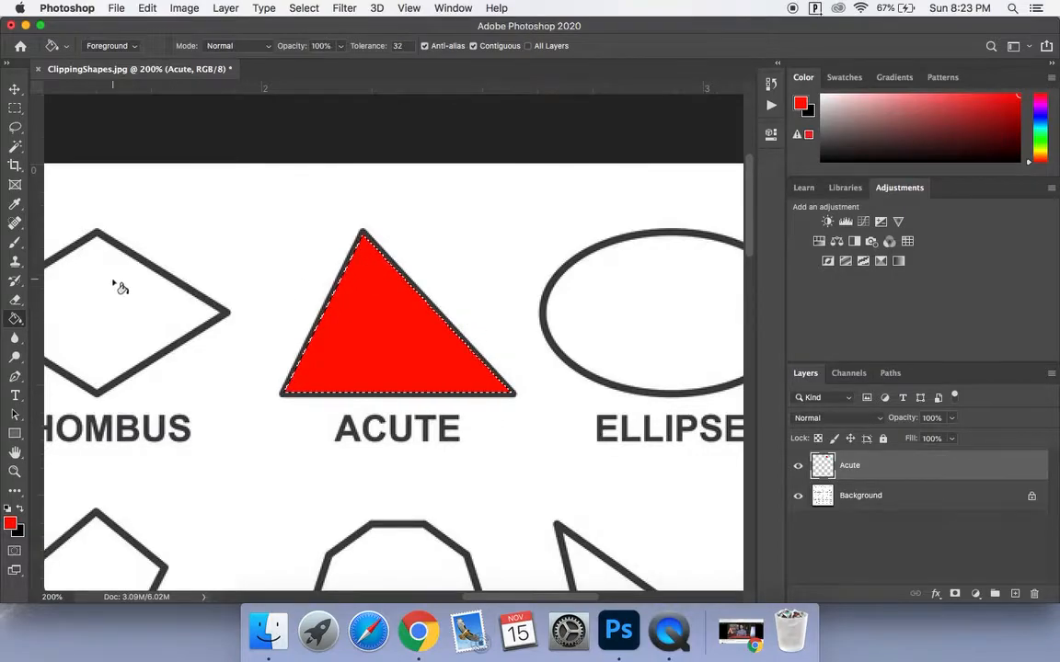
{"action": "left_click", "coordinate": [15, 377]}
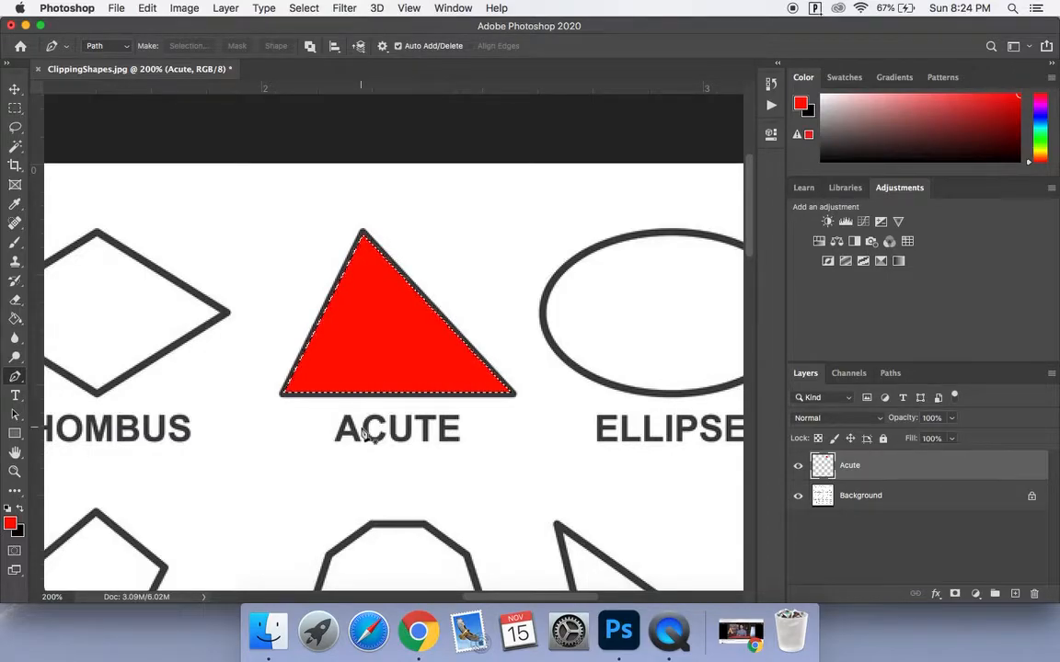
{"action": "key", "text": "super+d"}
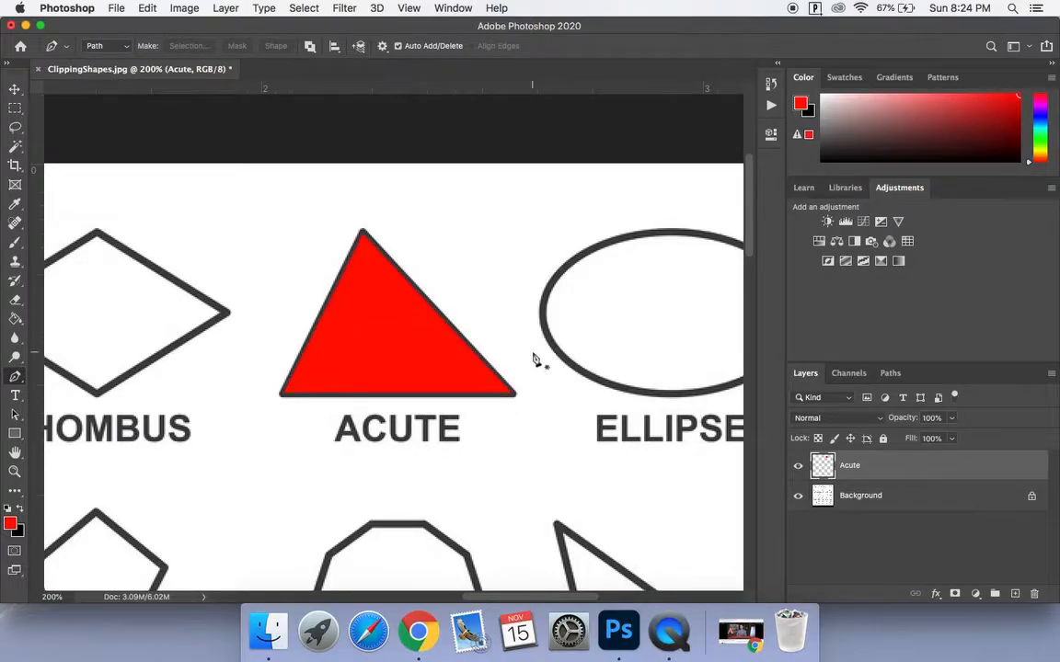
Load the saved Acute path as a selection again and deselect it
{"action": "left_click", "coordinate": [892, 372]}
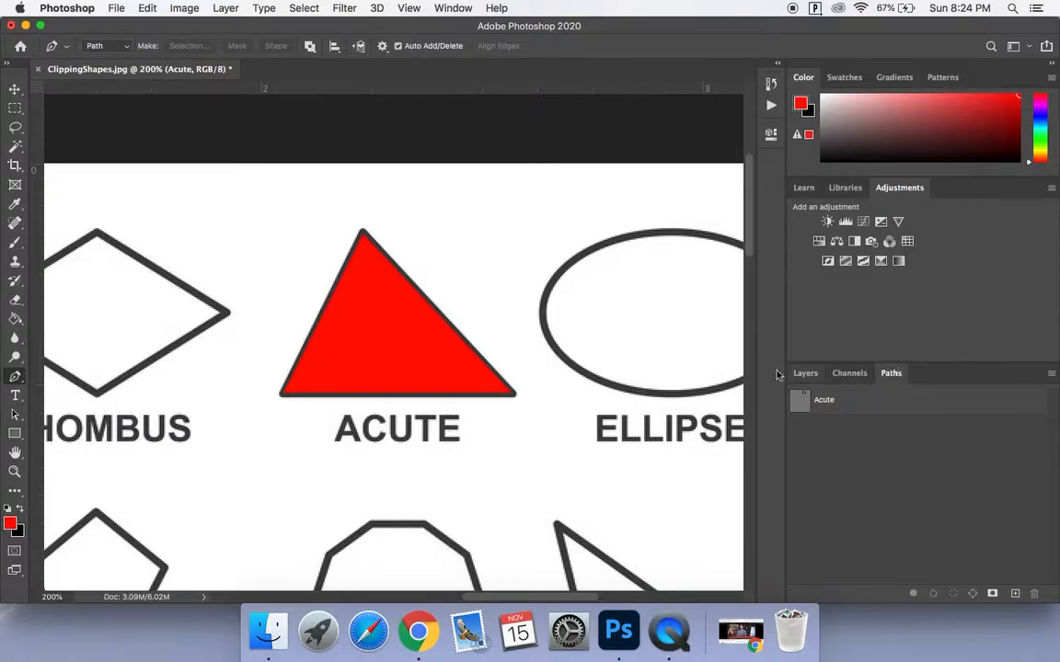
{"action": "left_click", "coordinate": [859, 403]}
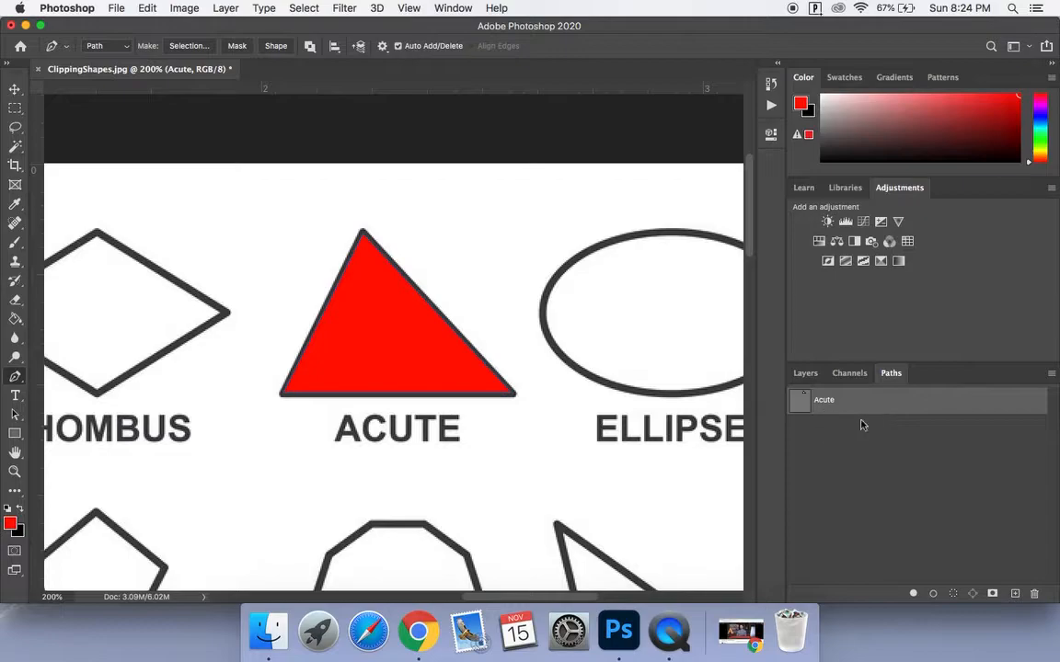
{"action": "left_click", "coordinate": [952, 594]}
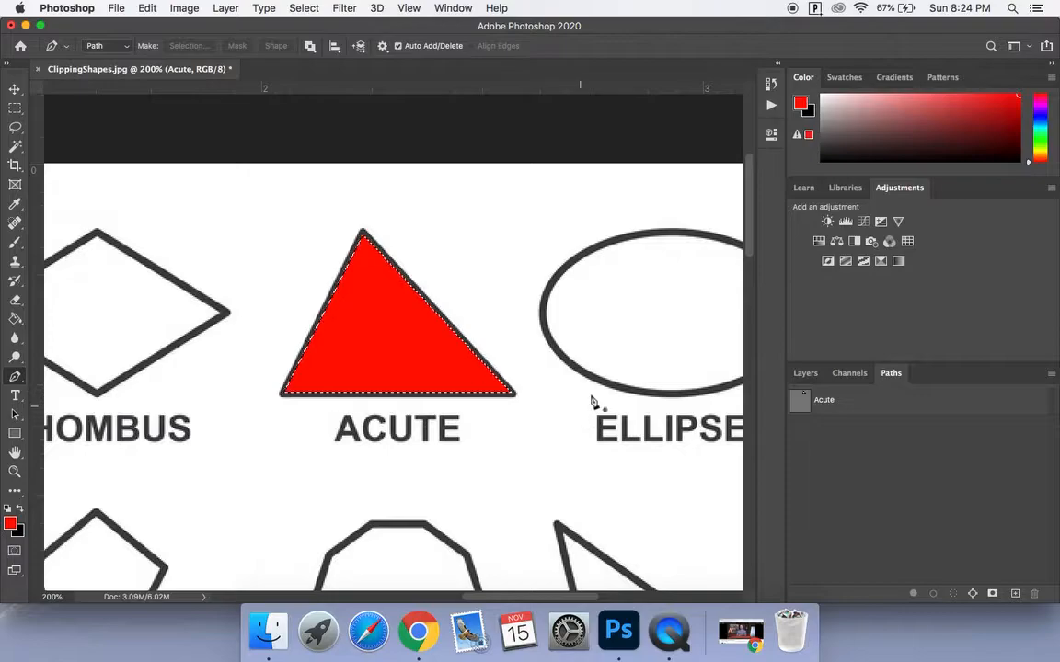
{"action": "left_click", "coordinate": [814, 372]}
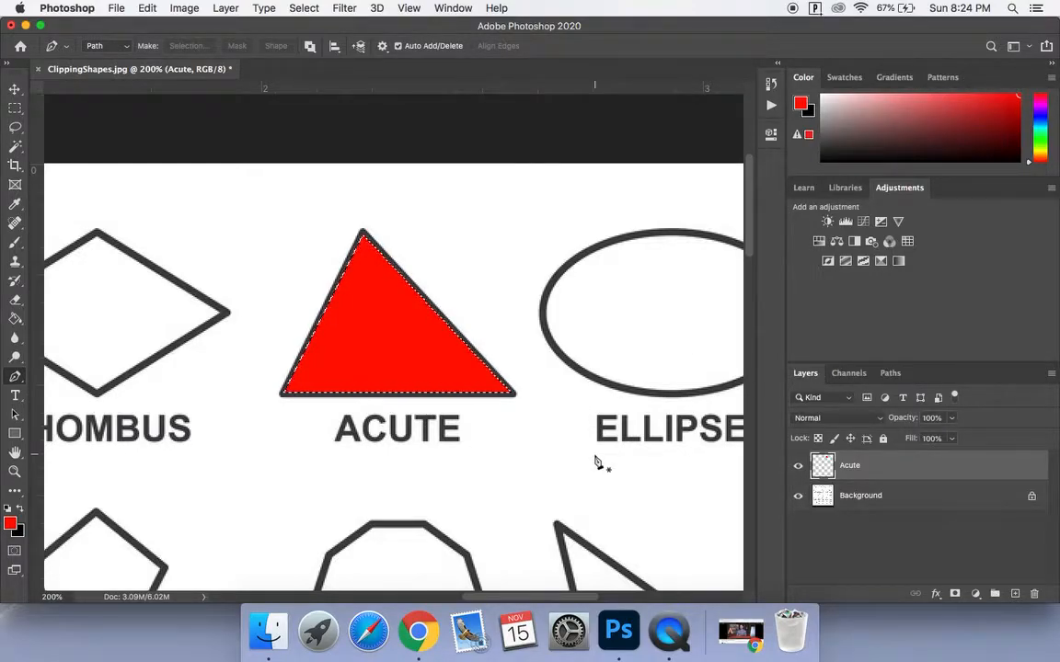
{"action": "key", "text": "super+d"}
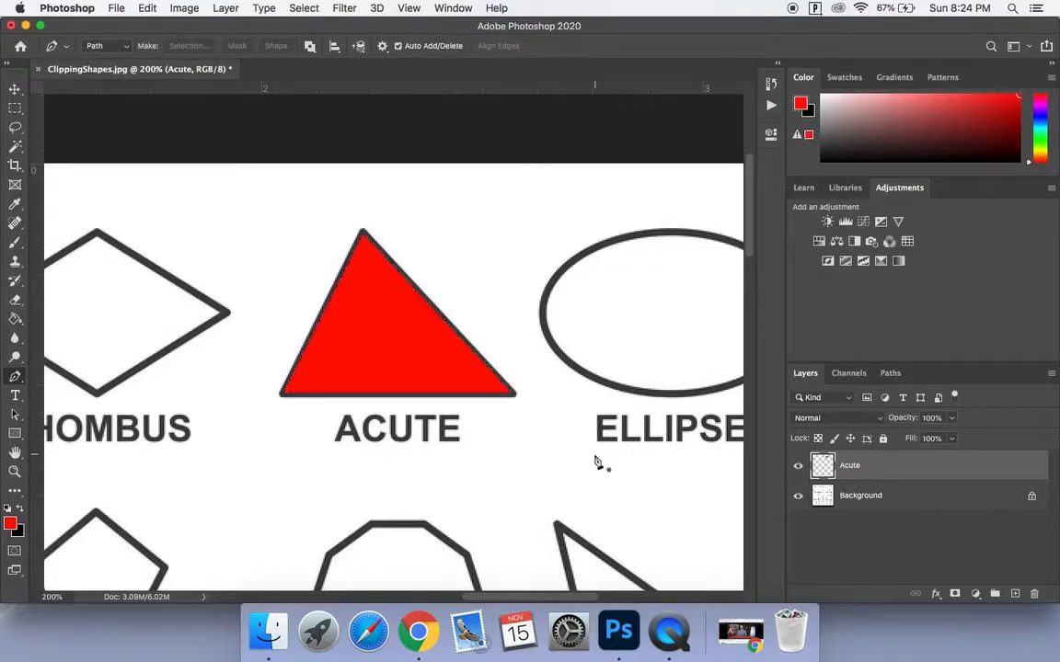
Trace the RHOMBUS outline with the Pen tool as a closed path through its four corners
{"action": "scroll", "coordinate": [494, 416], "scroll_direction": "left", "scroll_amount": 5}
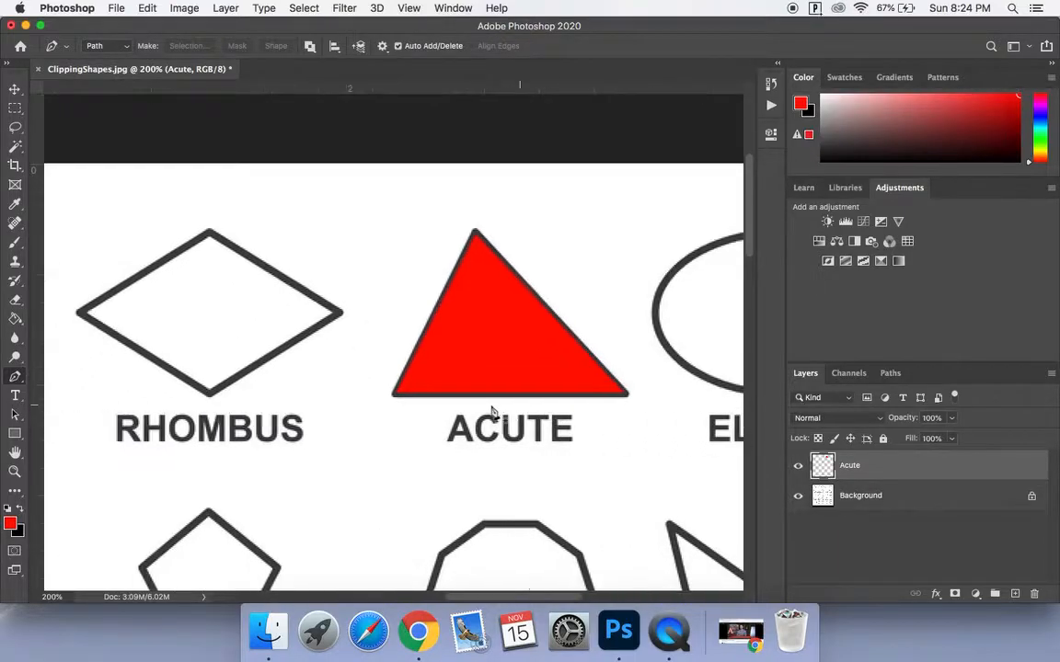
{"action": "scroll", "coordinate": [494, 416], "scroll_direction": "left", "scroll_amount": 2}
{"action": "scroll", "coordinate": [494, 416], "scroll_direction": "up", "scroll_amount": 1}
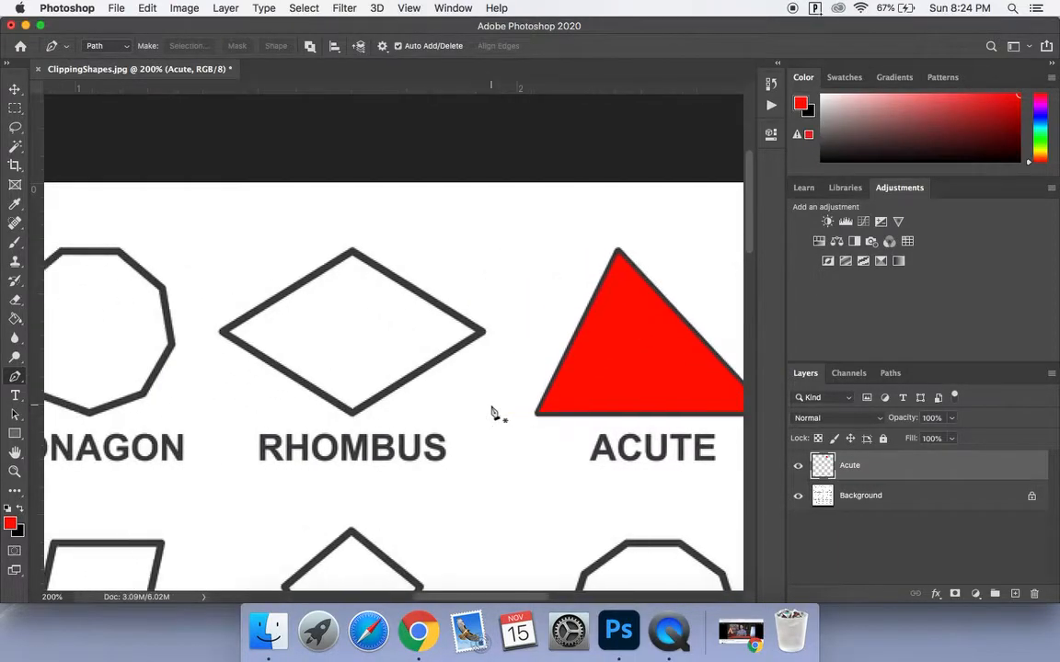
{"action": "left_click", "coordinate": [353, 252]}
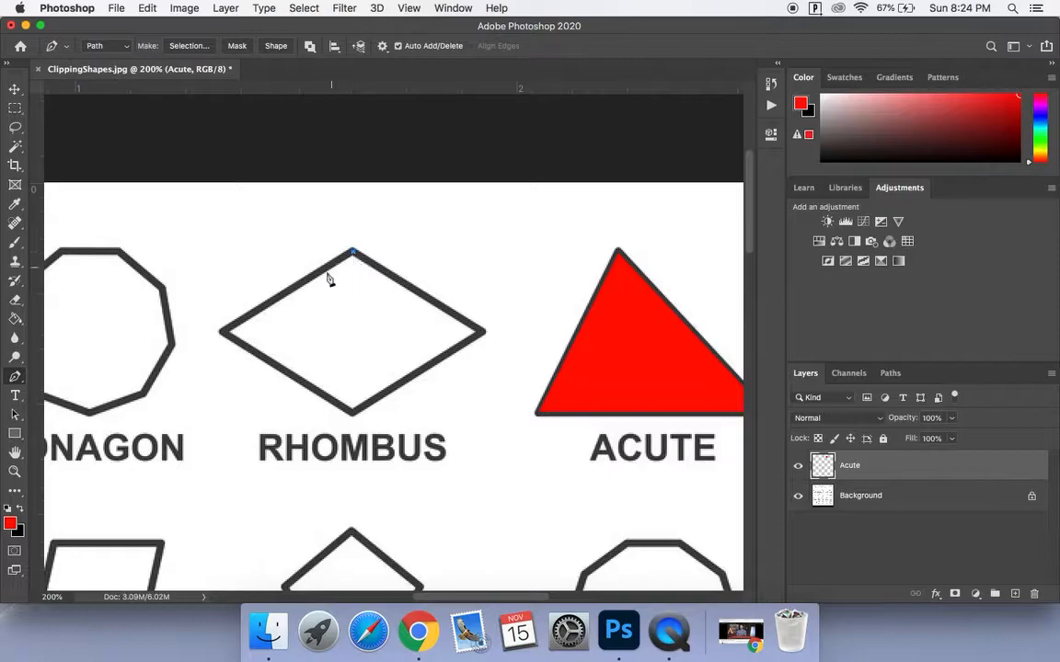
{"action": "left_click", "coordinate": [224, 332]}
{"action": "left_click", "coordinate": [227, 334]}
Save the rhombus work path as "Rhombus" and load it as a selection
{"action": "left_click", "coordinate": [890, 373]}
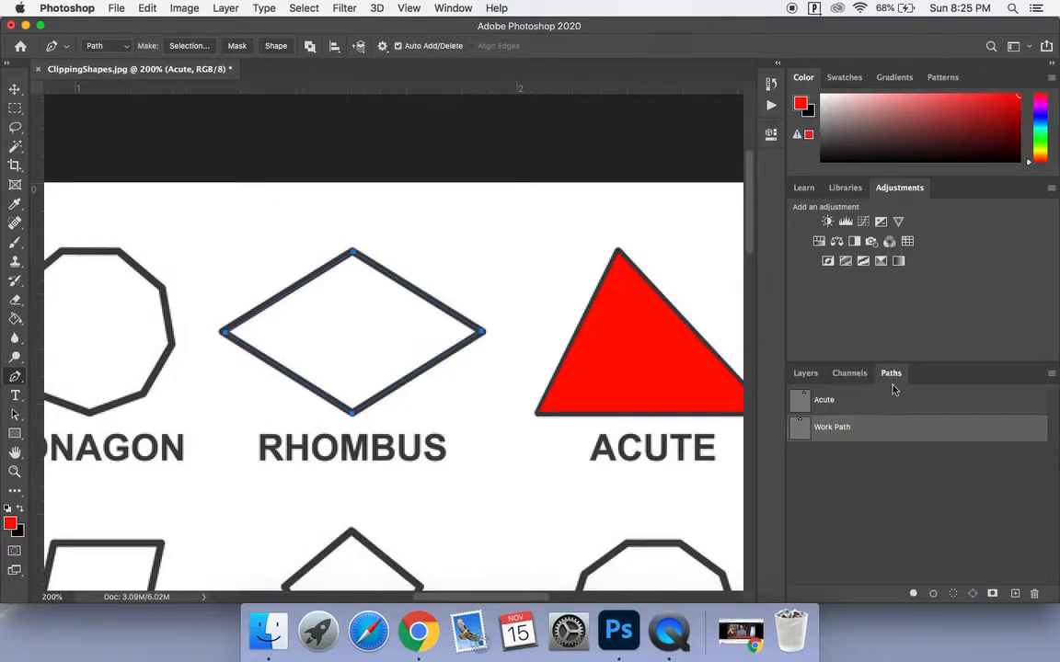
{"action": "double_click", "coordinate": [828, 429]}
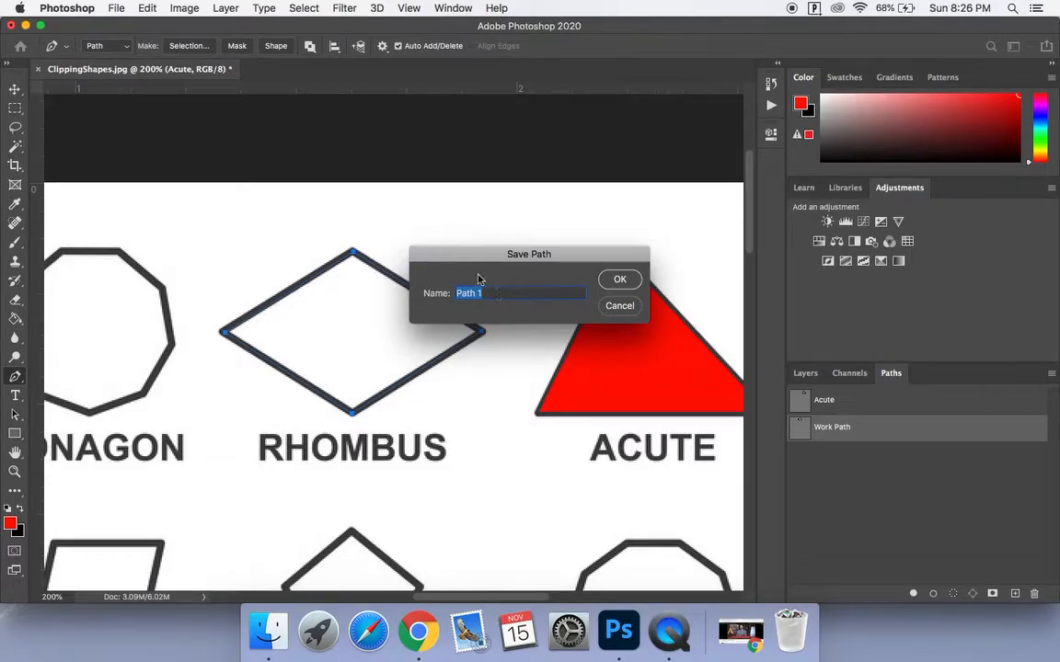
{"action": "type", "text": "Rhombus"}
{"action": "left_click", "coordinate": [620, 279]}
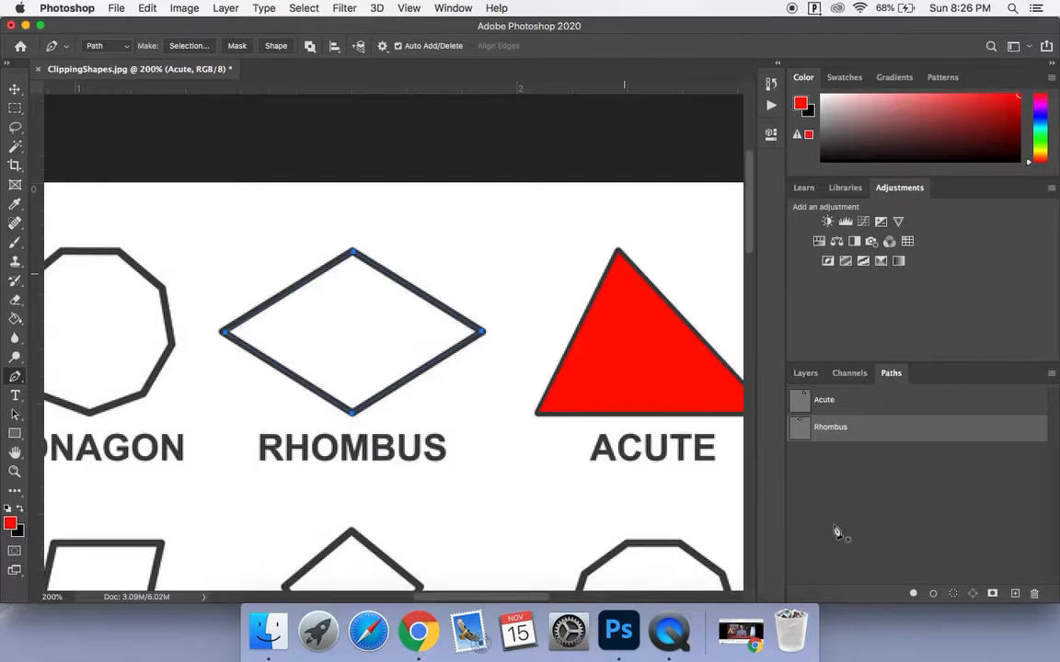
{"action": "left_click", "coordinate": [954, 594]}
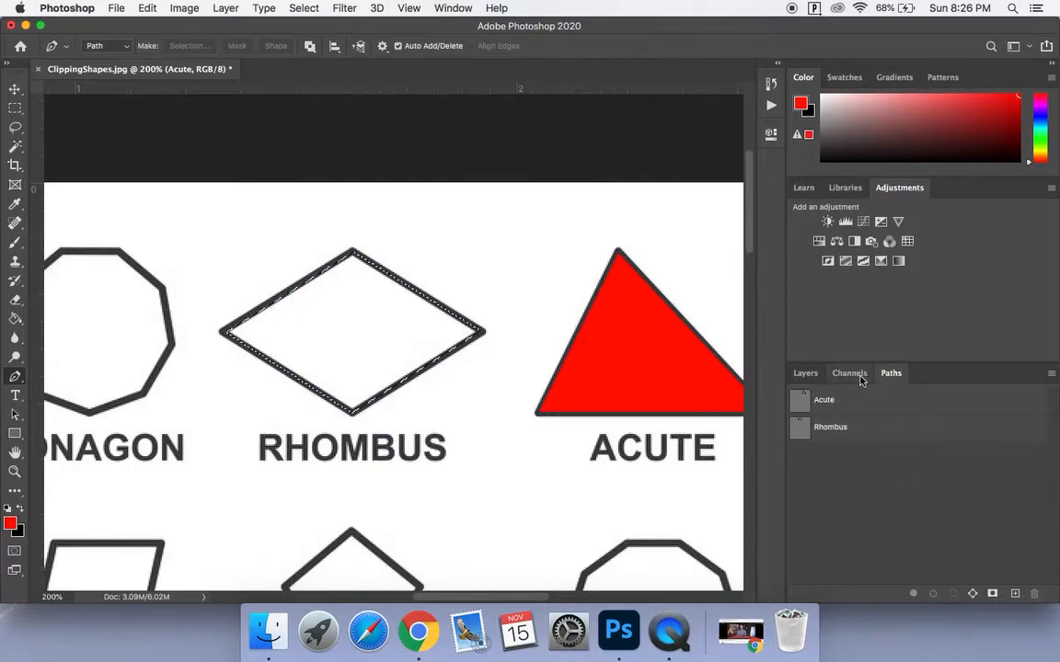
Create a new layer above the Acute layer and name it "Rhombus"
{"action": "left_click", "coordinate": [801, 377]}
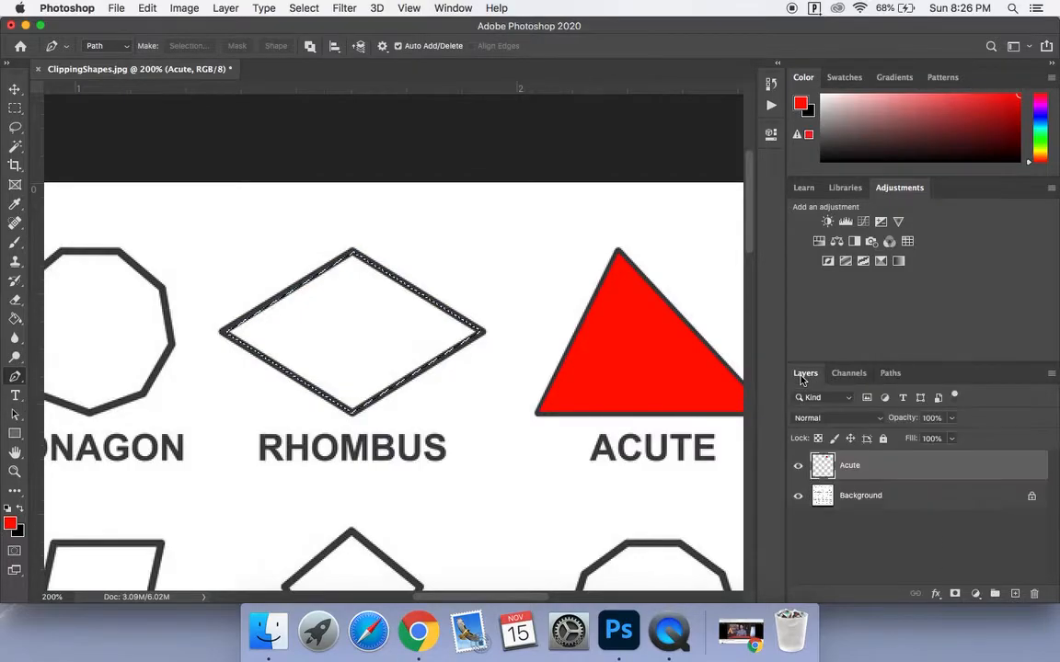
{"action": "left_click", "coordinate": [1014, 594]}
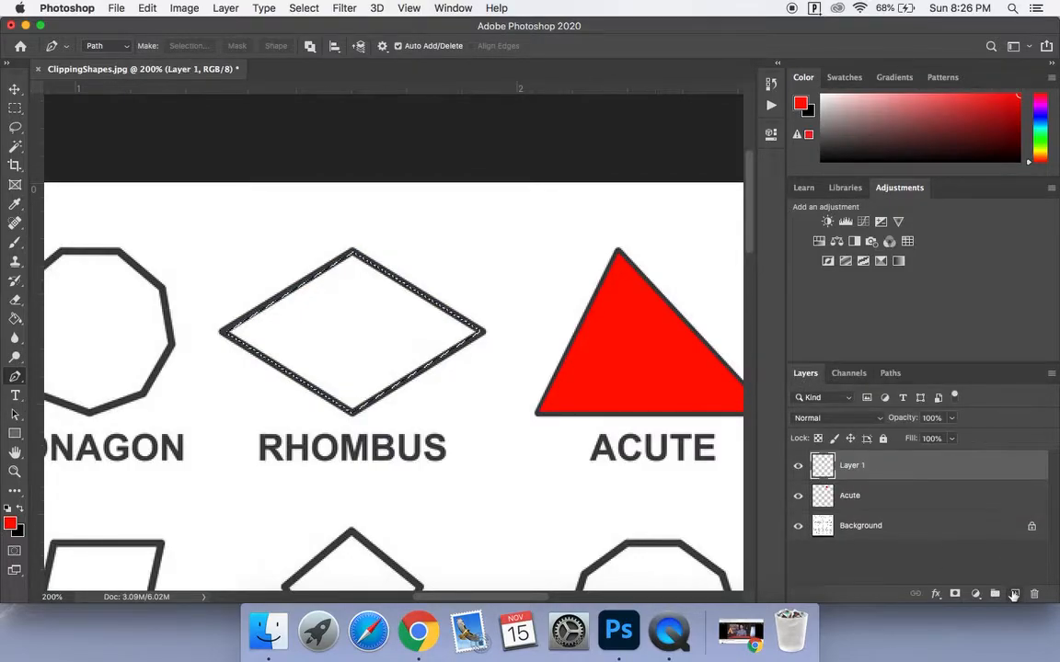
{"action": "type", "text": "Rhombus"}
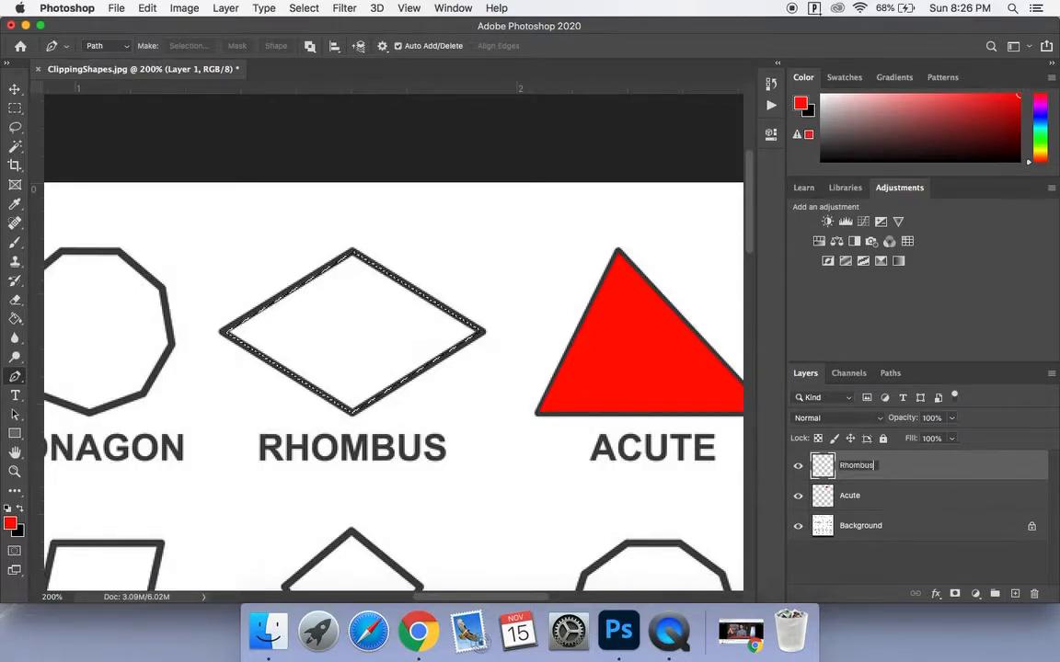
{"action": "key", "text": "Return"}
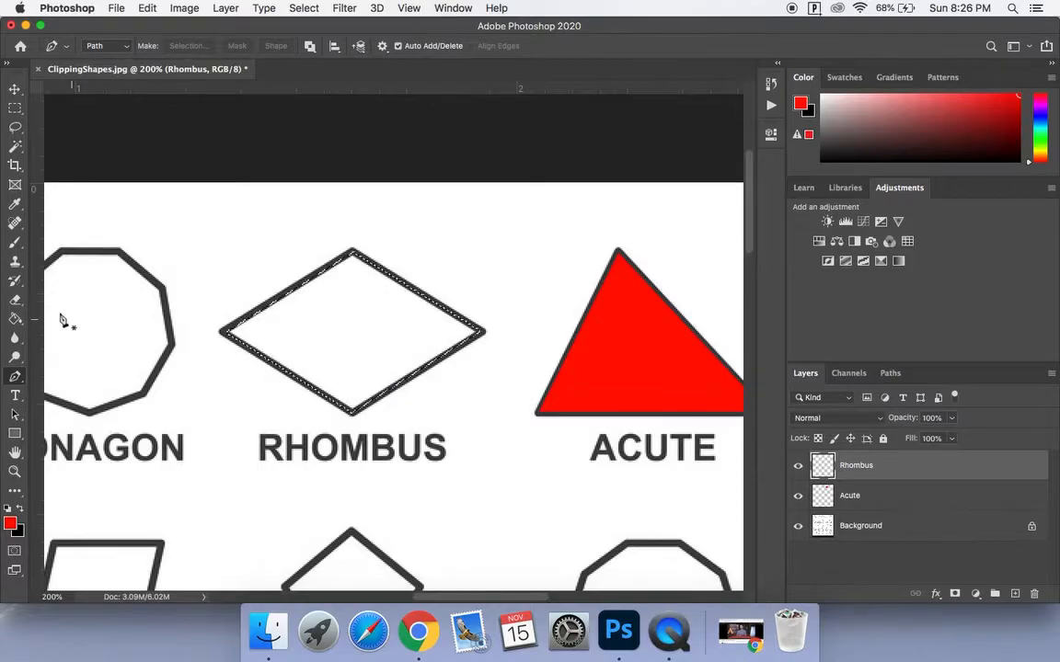
Fill the rhombus selection with red on the Rhombus layer, deselect it and return to the Pen tool
{"action": "left_click", "coordinate": [15, 319]}
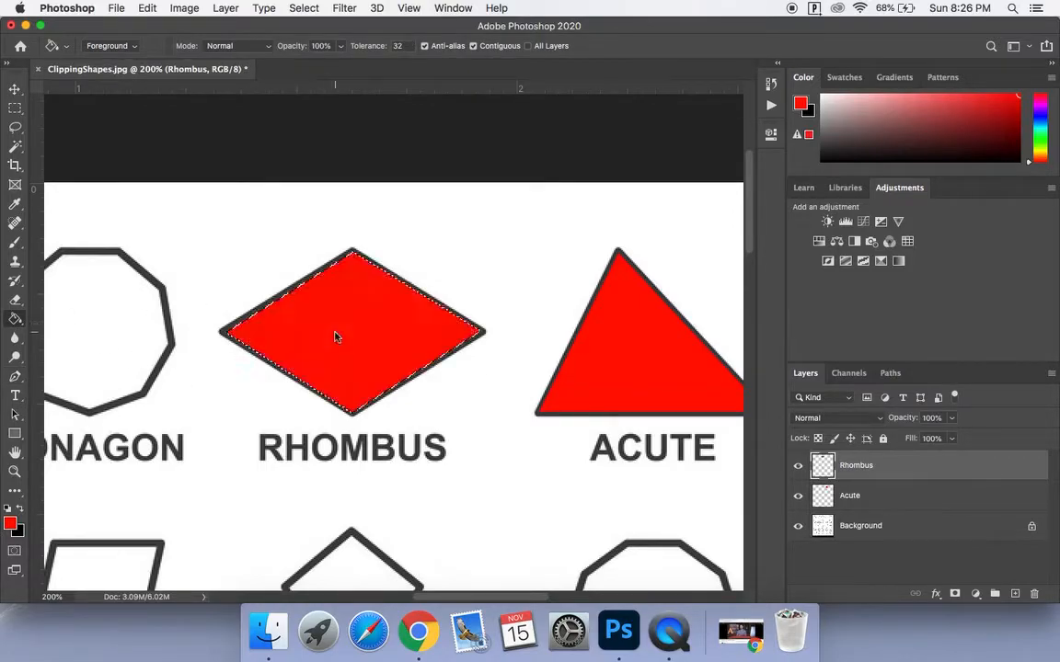
{"action": "left_click", "coordinate": [15, 376]}
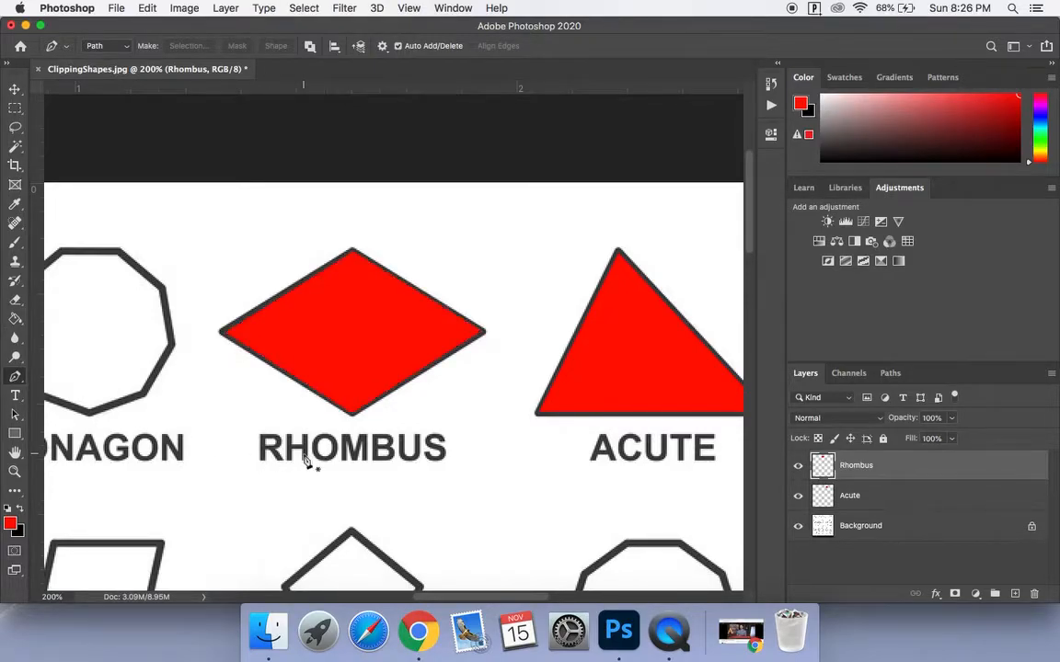
Look over the shapes across the sheet to choose the next one to trace
{"action": "scroll", "coordinate": [306, 461], "scroll_direction": "down", "scroll_amount": 3}
{"action": "scroll", "coordinate": [306, 462], "scroll_direction": "left", "scroll_amount": 8}
{"action": "scroll", "coordinate": [306, 462], "scroll_direction": "down", "scroll_amount": 3}
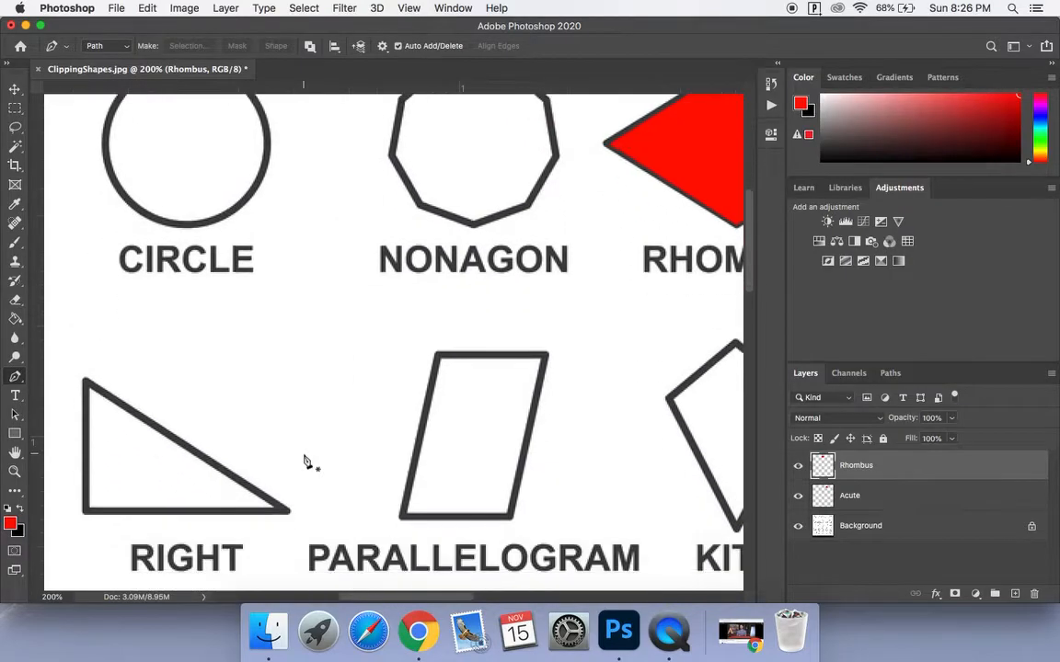
{"action": "scroll", "coordinate": [307, 462], "scroll_direction": "right", "scroll_amount": 4}
{"action": "scroll", "coordinate": [307, 462], "scroll_direction": "down", "scroll_amount": 6}
{"action": "scroll", "coordinate": [306, 462], "scroll_direction": "left", "scroll_amount": 4}
{"action": "scroll", "coordinate": [306, 462], "scroll_direction": "right", "scroll_amount": 6}
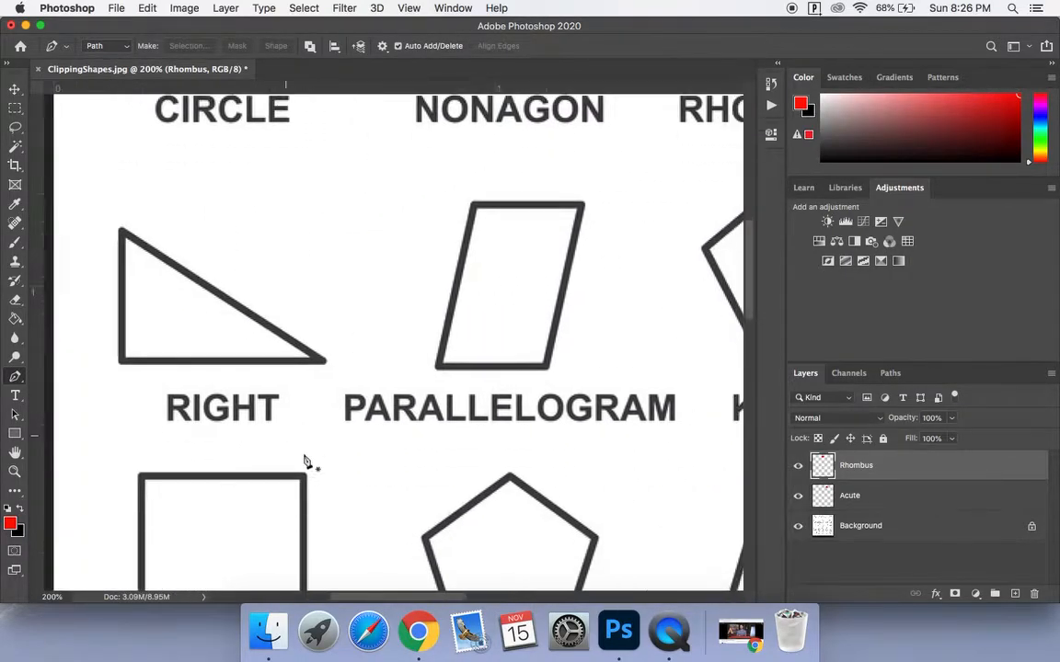
{"action": "scroll", "coordinate": [306, 462], "scroll_direction": "down", "scroll_amount": 2}
{"action": "scroll", "coordinate": [307, 462], "scroll_direction": "right", "scroll_amount": 12}
{"action": "scroll", "coordinate": [306, 462], "scroll_direction": "up", "scroll_amount": 7}
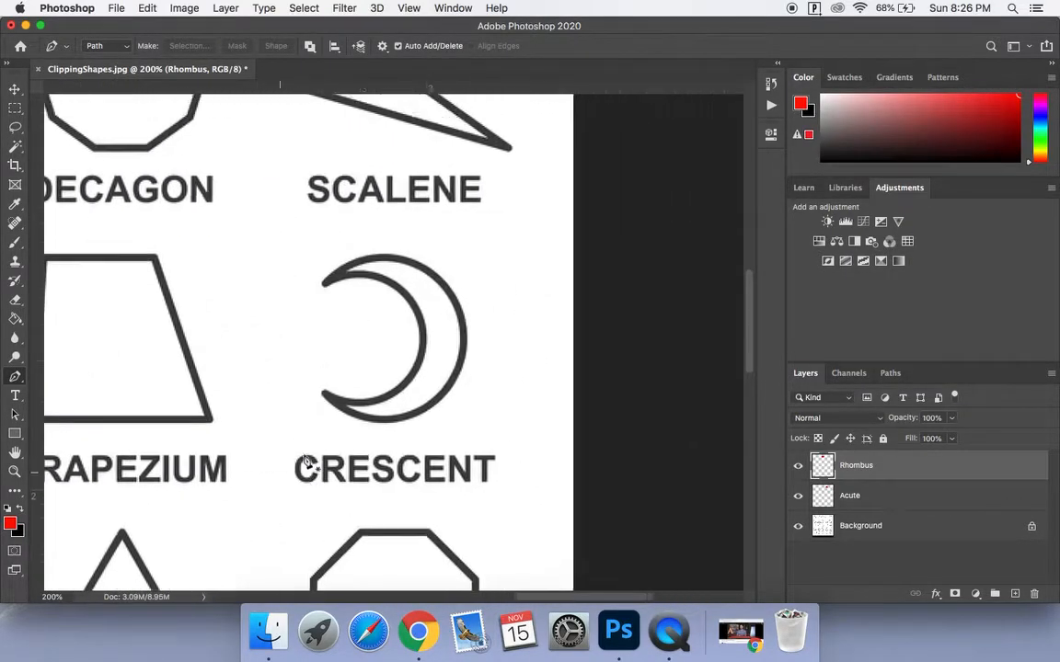
{"action": "scroll", "coordinate": [306, 462], "scroll_direction": "up", "scroll_amount": 6}
{"action": "scroll", "coordinate": [306, 462], "scroll_direction": "left", "scroll_amount": 12}
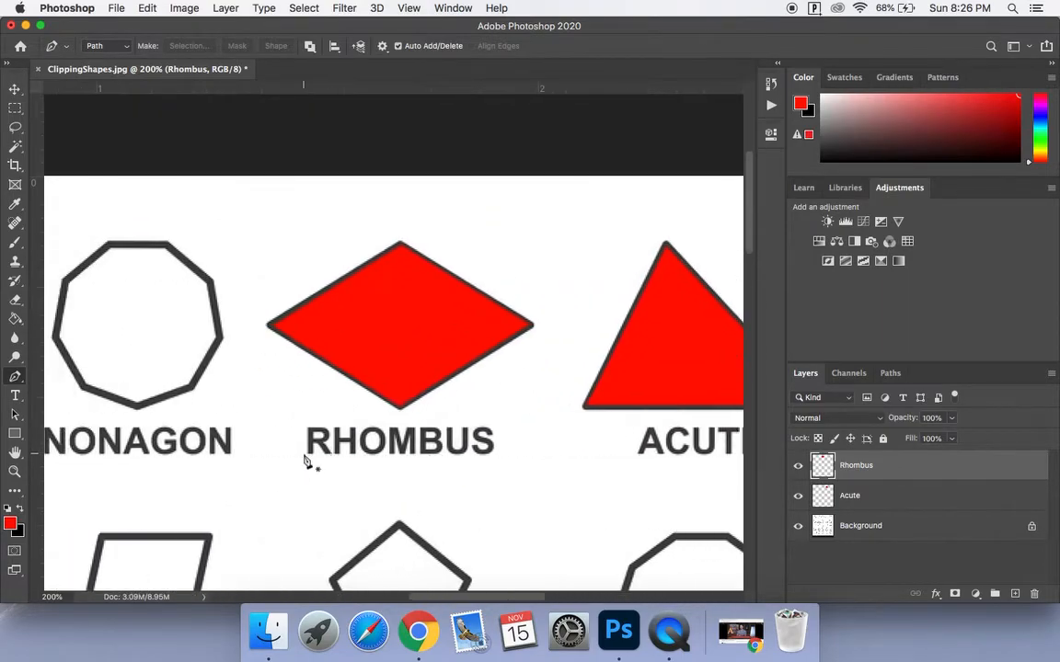
Trace the KITE outline with the Pen tool as a closed path through its four corners
{"action": "scroll", "coordinate": [307, 461], "scroll_direction": "down", "scroll_amount": 5}
{"action": "scroll", "coordinate": [306, 461], "scroll_direction": "up", "scroll_amount": 2}
{"action": "scroll", "coordinate": [306, 462], "scroll_direction": "right", "scroll_amount": 3}
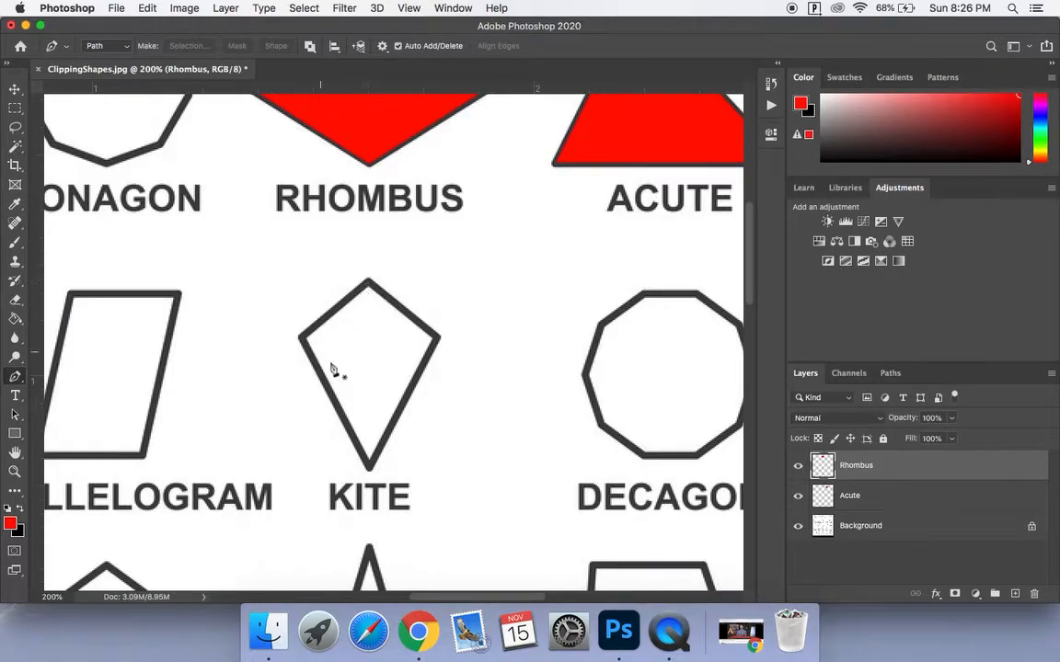
{"action": "left_click", "coordinate": [370, 284]}
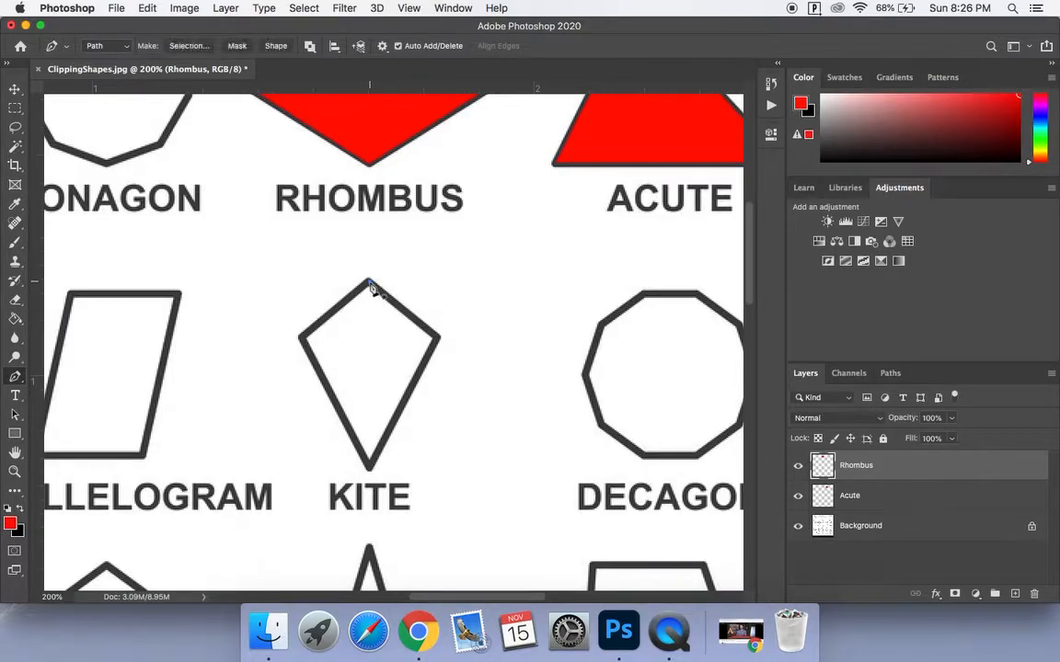
{"action": "left_click", "coordinate": [303, 338]}
{"action": "left_click", "coordinate": [370, 465]}
{"action": "left_click", "coordinate": [369, 283]}
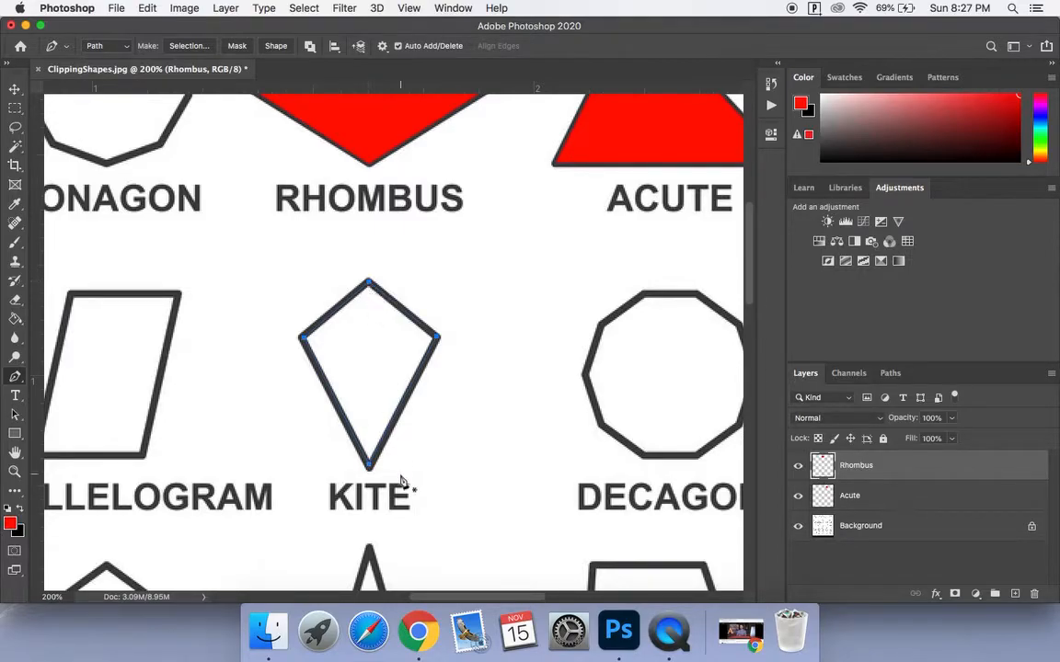
Save the kite work path as "Kite"
{"action": "left_click", "coordinate": [891, 373]}
{"action": "double_click", "coordinate": [837, 454]}
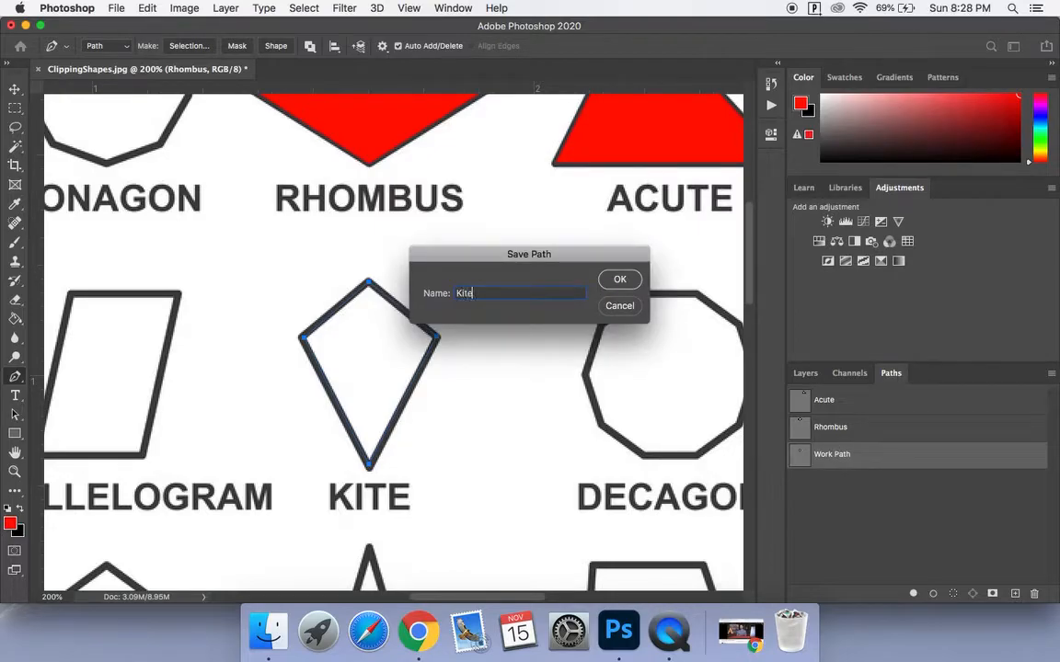
{"action": "key", "text": "Return"}
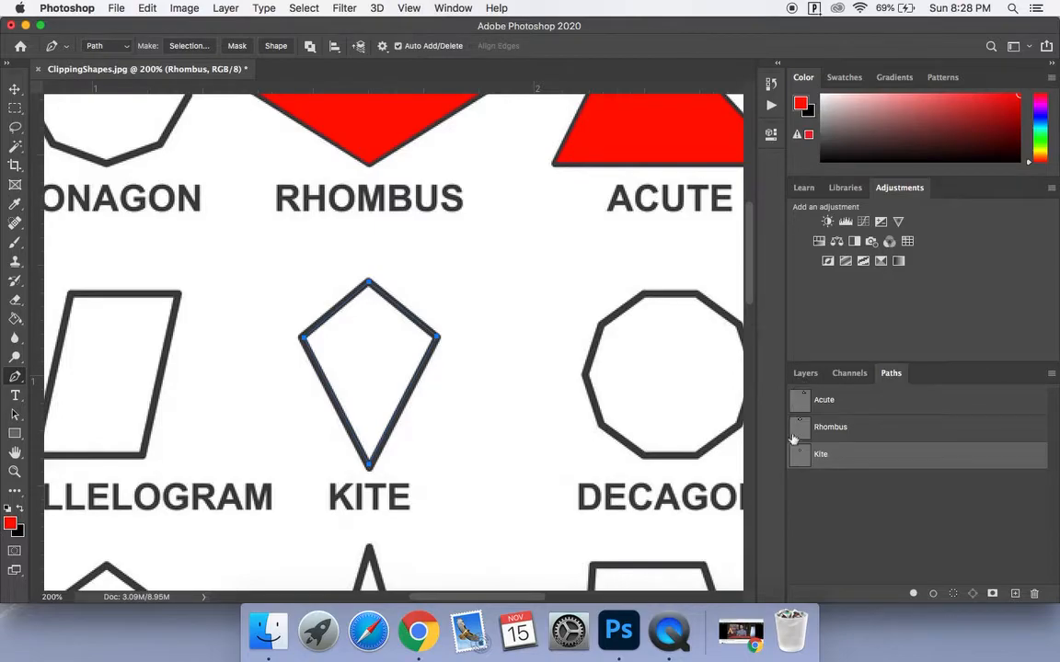
Create a new layer above the Rhombus layer and name it "Kite"
{"action": "key", "text": "F7"}
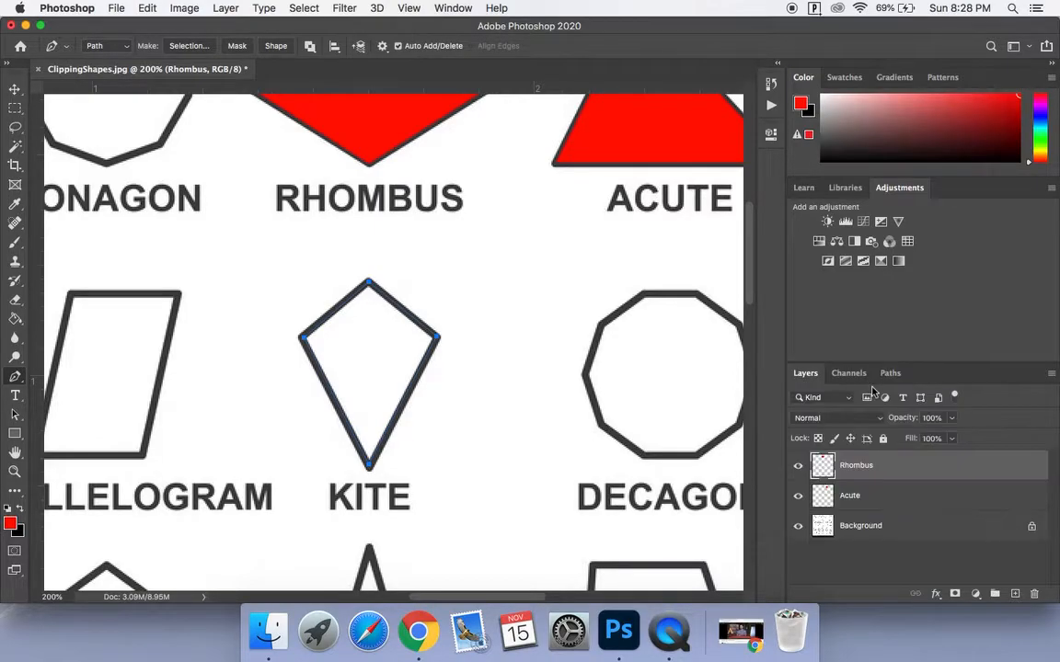
{"action": "left_click", "coordinate": [1014, 595]}
{"action": "type", "text": "Ki"}
{"action": "key", "text": "Return"}
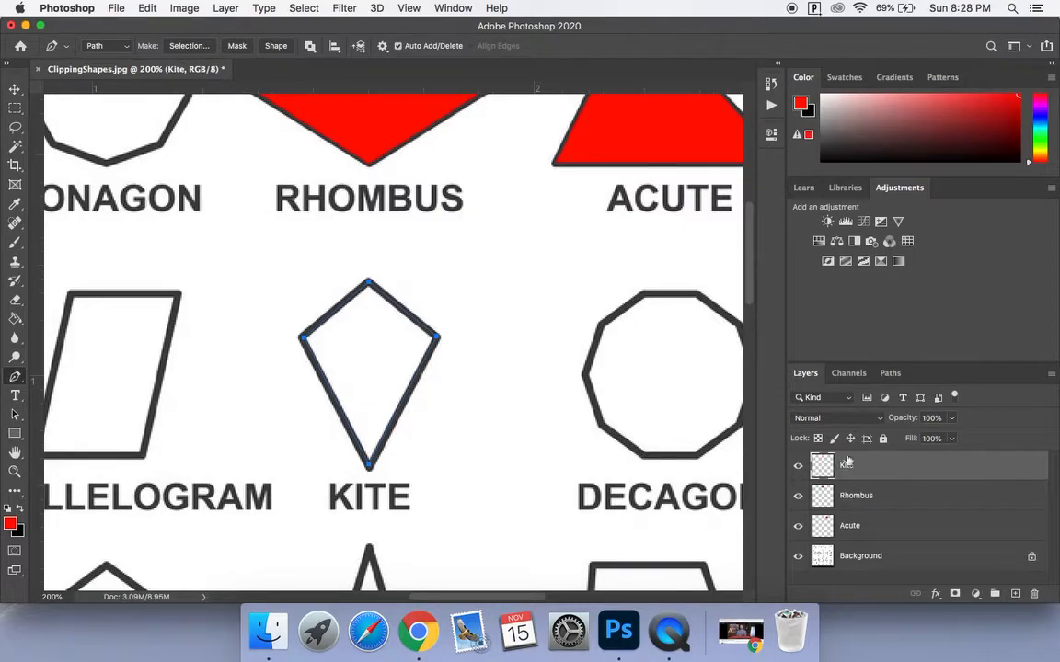
{"action": "left_click", "coordinate": [15, 319]}
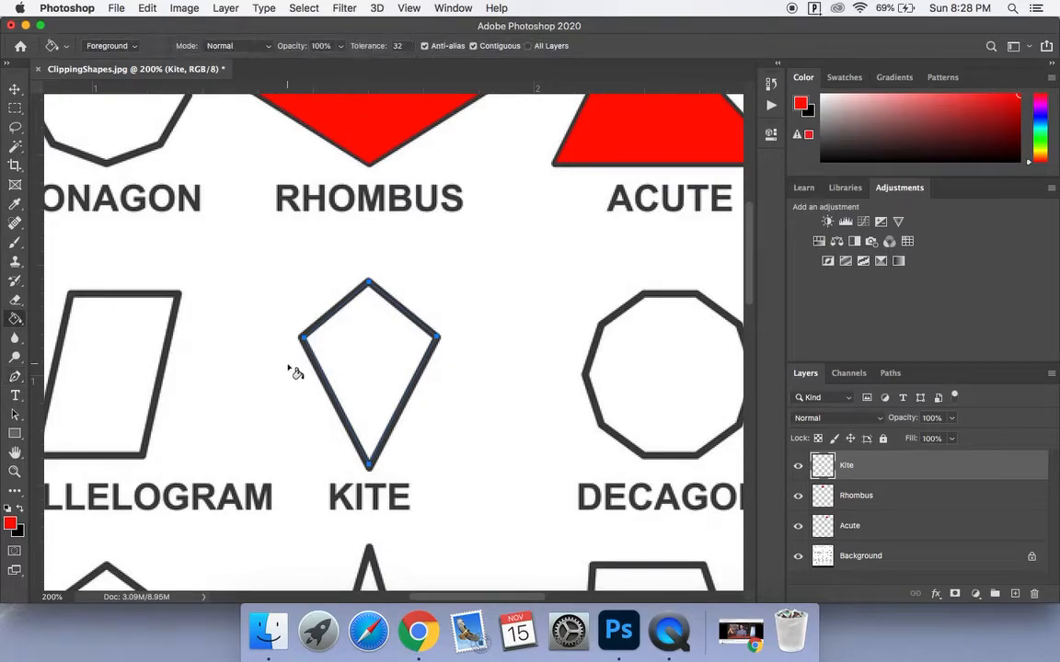
{"action": "left_click", "coordinate": [355, 338]}
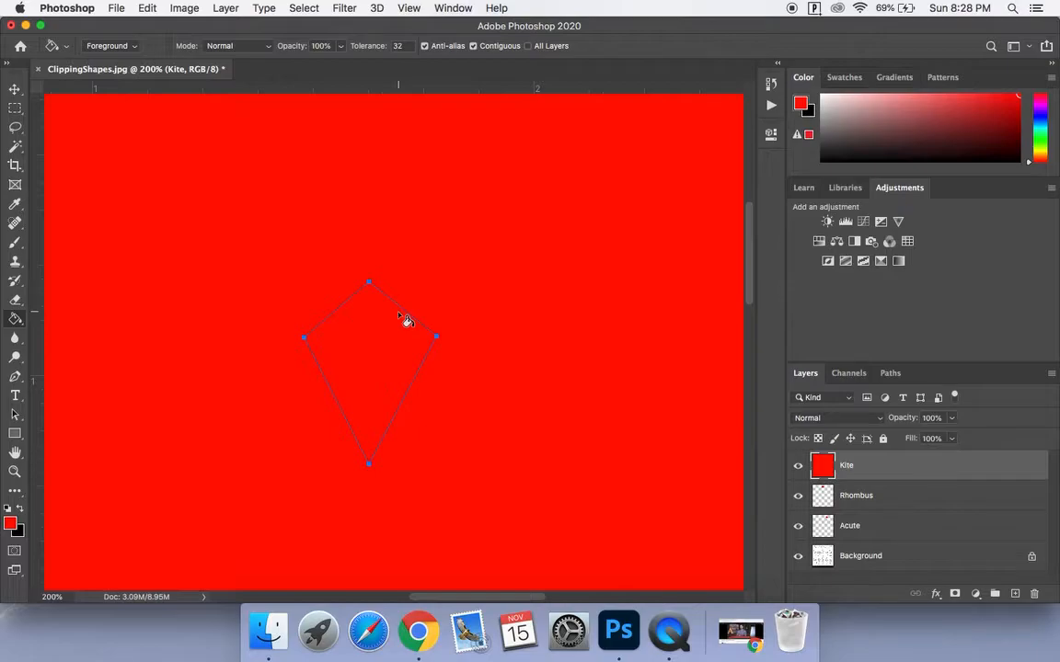
{"action": "key", "text": "super+z"}
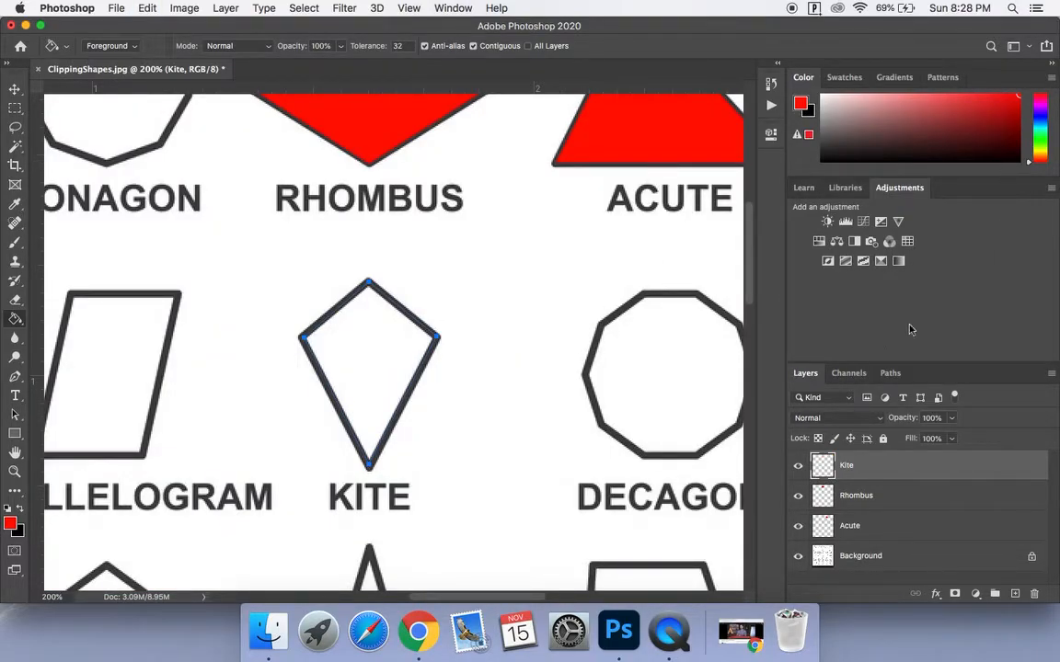
Load the saved Kite path as a selection
{"action": "left_click", "coordinate": [890, 374]}
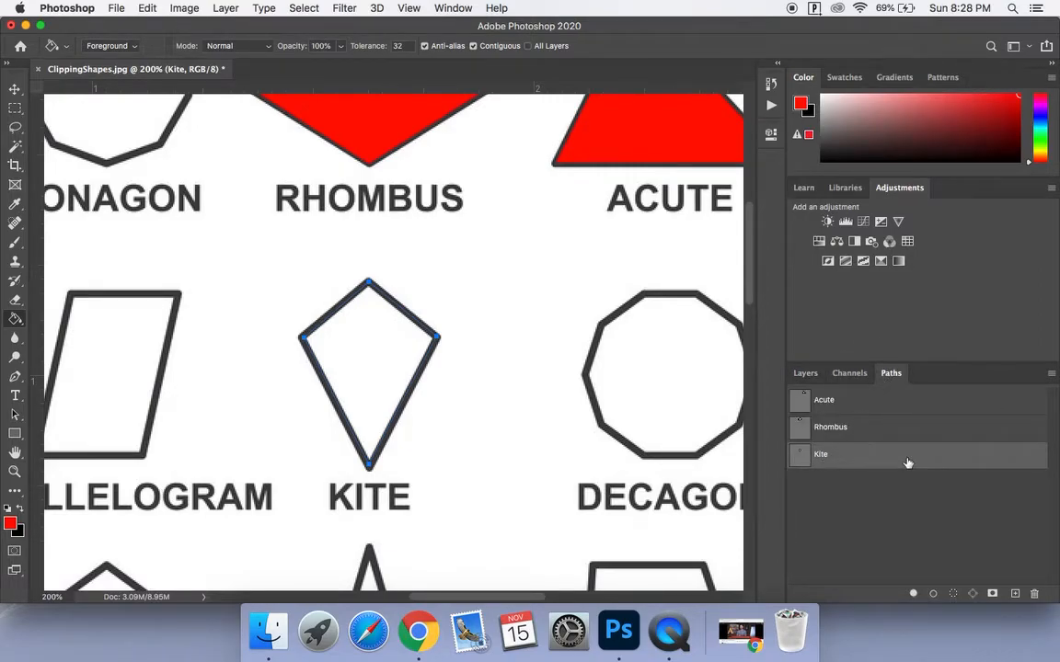
{"action": "left_click", "coordinate": [952, 597]}
{"action": "left_click", "coordinate": [856, 536]}
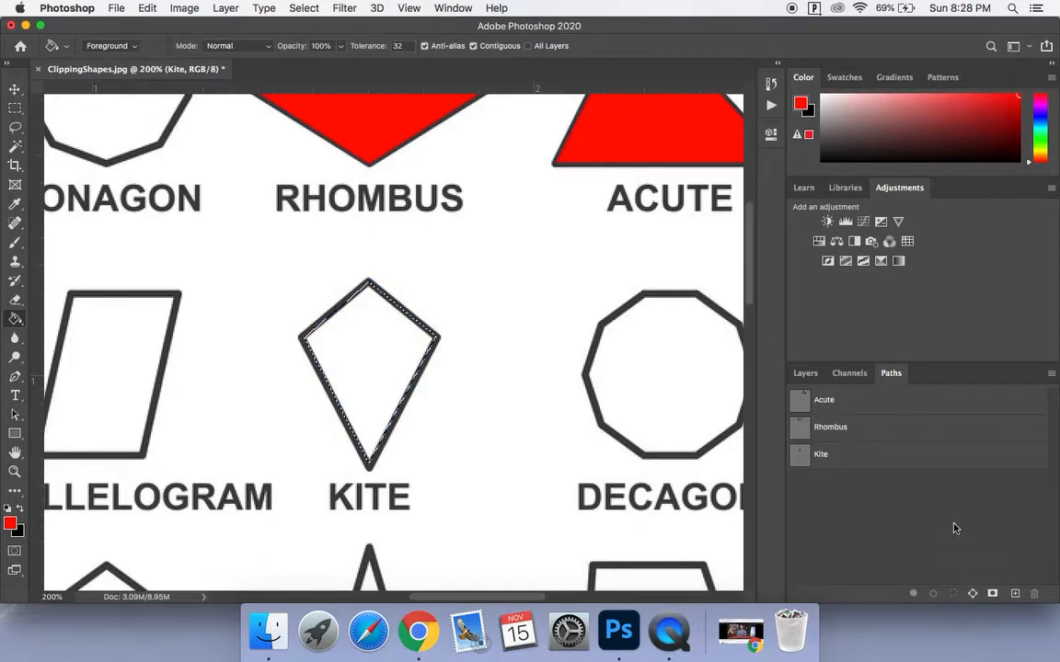
Fill the kite selection with red on the Kite layer, deselect it and return to the Pen tool
{"action": "left_click", "coordinate": [805, 373]}
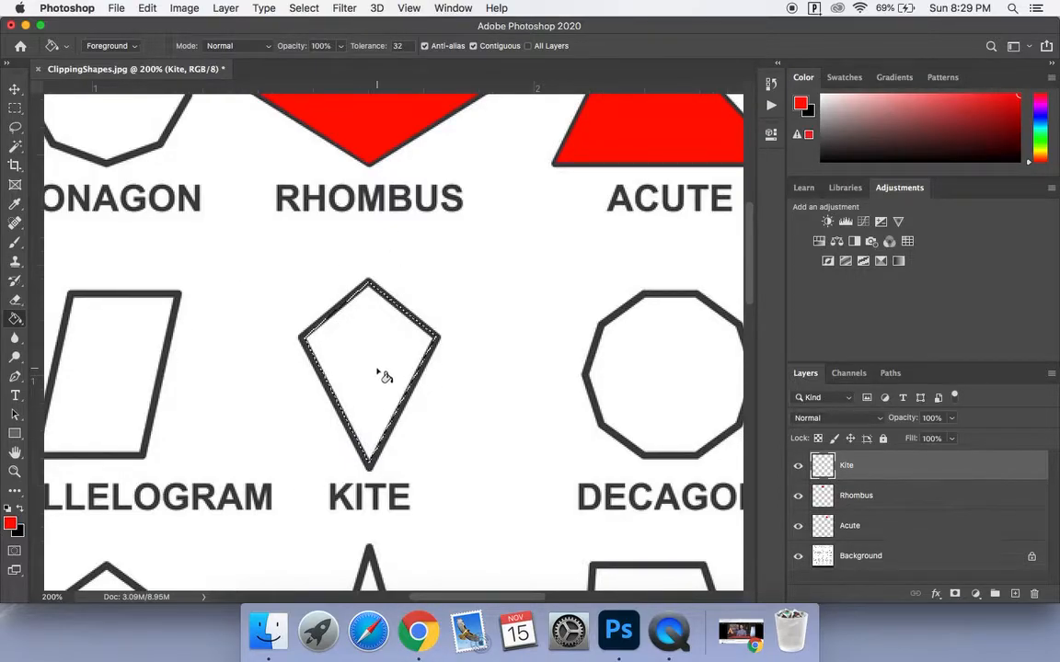
{"action": "left_click", "coordinate": [360, 350]}
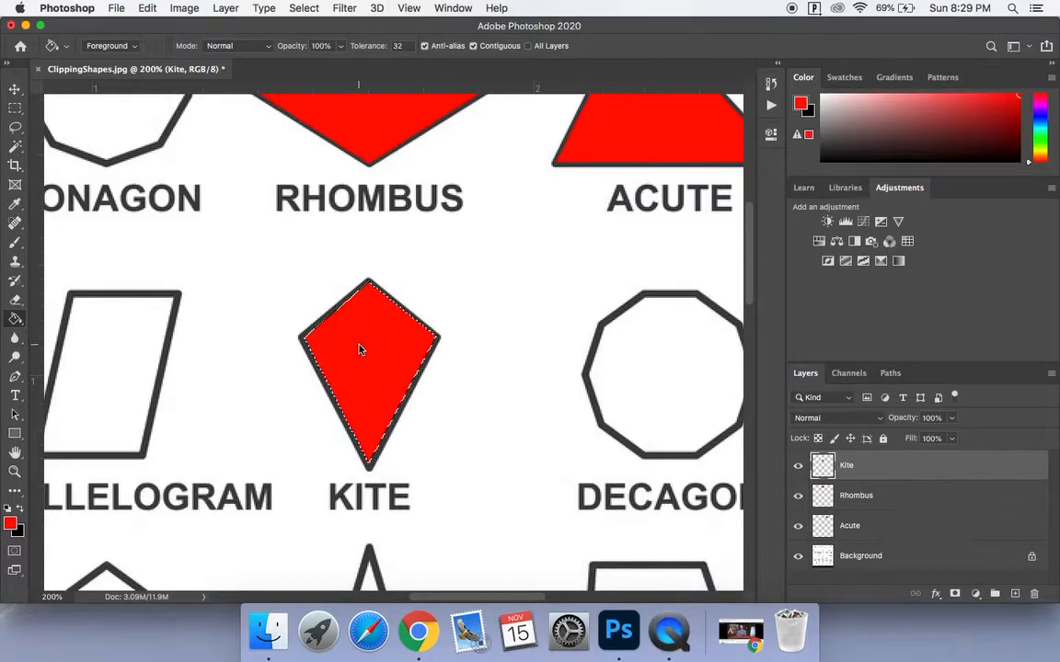
{"action": "key", "text": "super+d"}
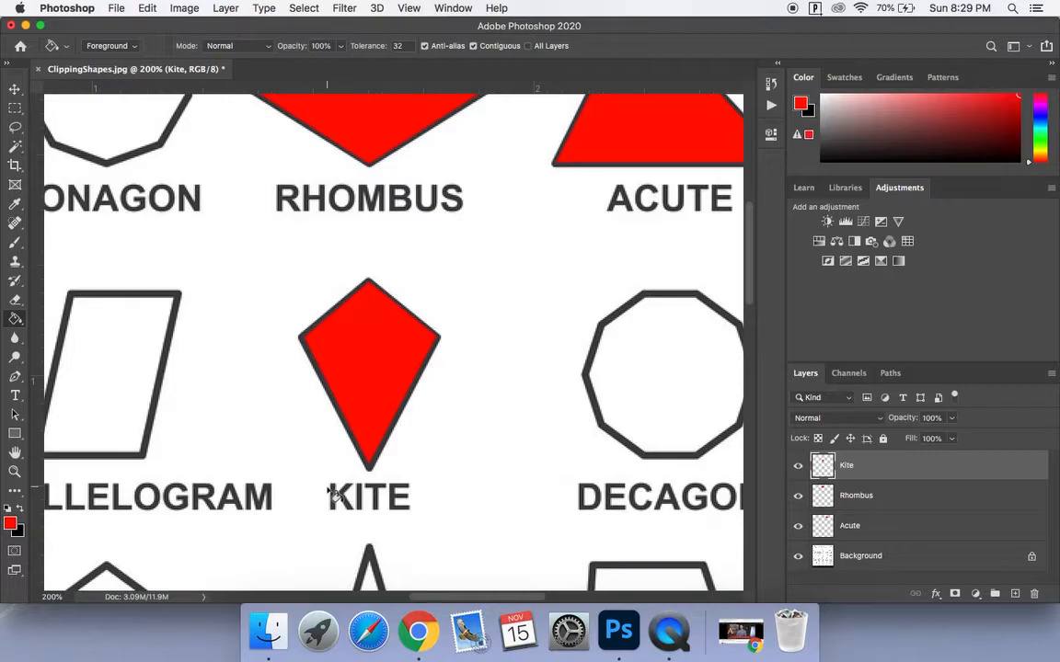
{"action": "left_click", "coordinate": [16, 377]}
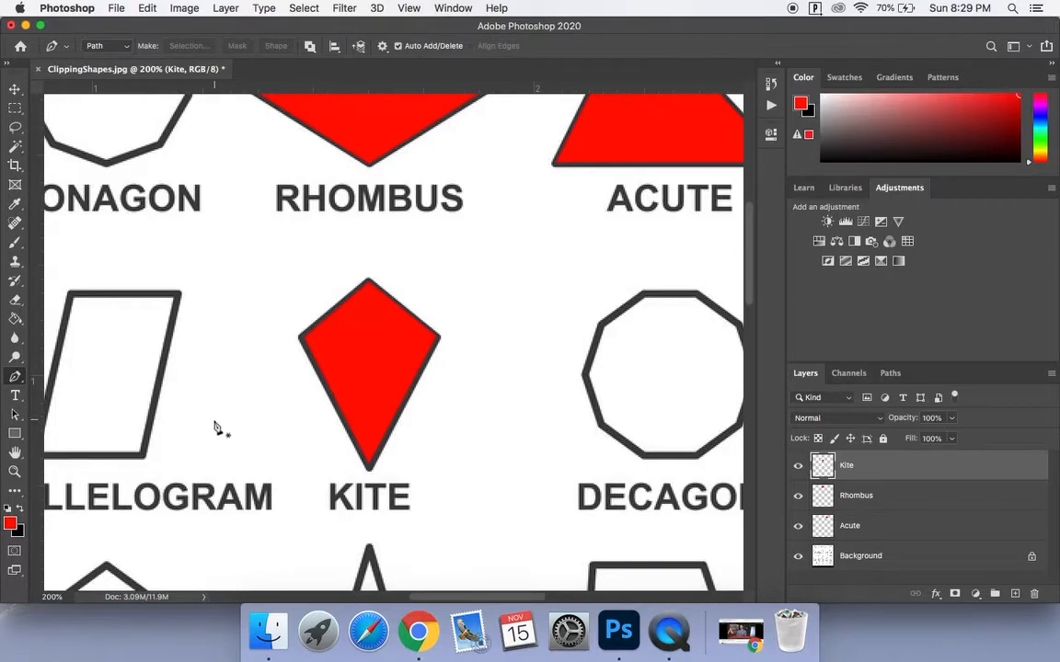
Examine the remaining unfilled shapes on the sheet to pick another straight-sided one for tracing
{"action": "scroll", "coordinate": [520, 378], "scroll_direction": "right", "scroll_amount": 2}
{"action": "scroll", "coordinate": [521, 378], "scroll_direction": "up", "scroll_amount": 6}
{"action": "scroll", "coordinate": [521, 378], "scroll_direction": "left", "scroll_amount": 4}
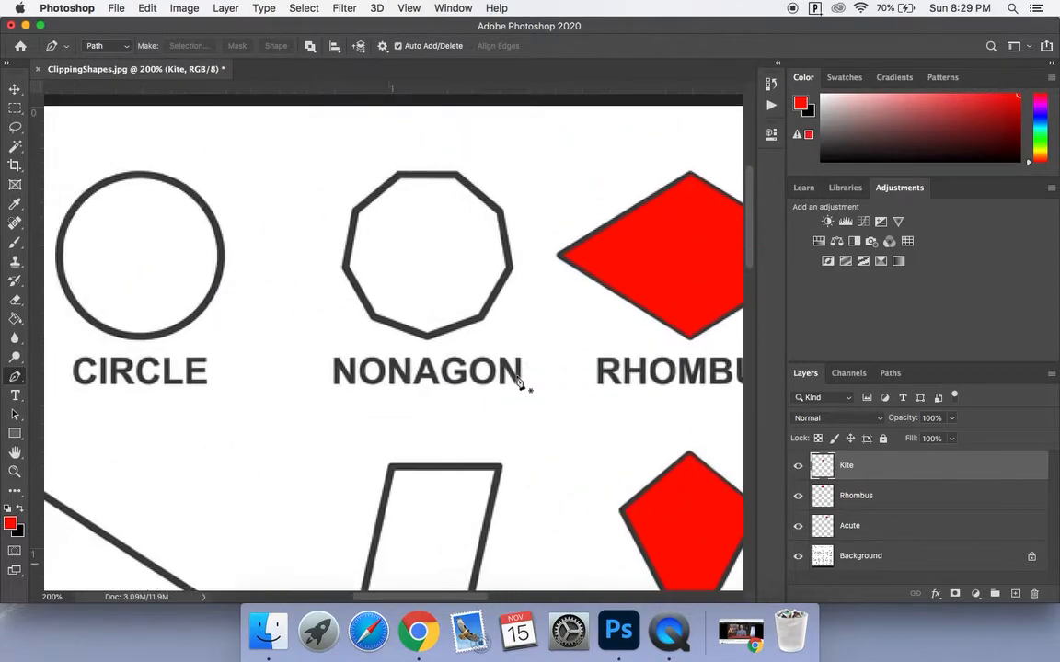
{"action": "scroll", "coordinate": [521, 384], "scroll_direction": "down", "scroll_amount": 10}
{"action": "scroll", "coordinate": [521, 384], "scroll_direction": "left", "scroll_amount": 2}
{"action": "scroll", "coordinate": [521, 385], "scroll_direction": "right", "scroll_amount": 8}
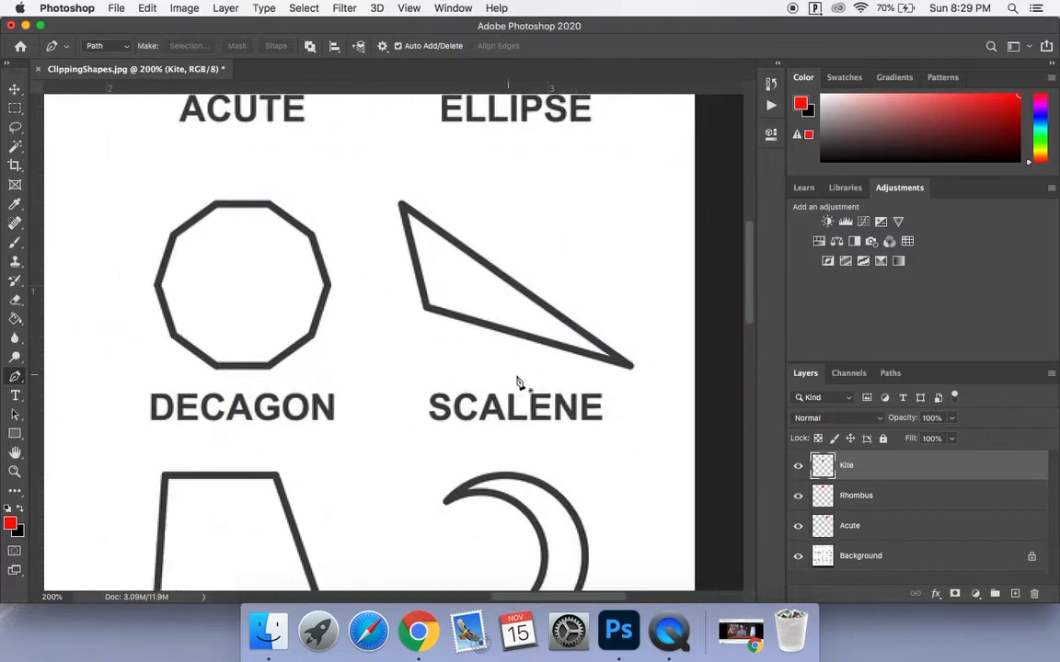
{"action": "scroll", "coordinate": [520, 385], "scroll_direction": "left", "scroll_amount": 3}
{"action": "scroll", "coordinate": [521, 385], "scroll_direction": "down", "scroll_amount": 1}
{"action": "scroll", "coordinate": [521, 384], "scroll_direction": "up", "scroll_amount": 8}
{"action": "scroll", "coordinate": [521, 385], "scroll_direction": "left", "scroll_amount": 3}
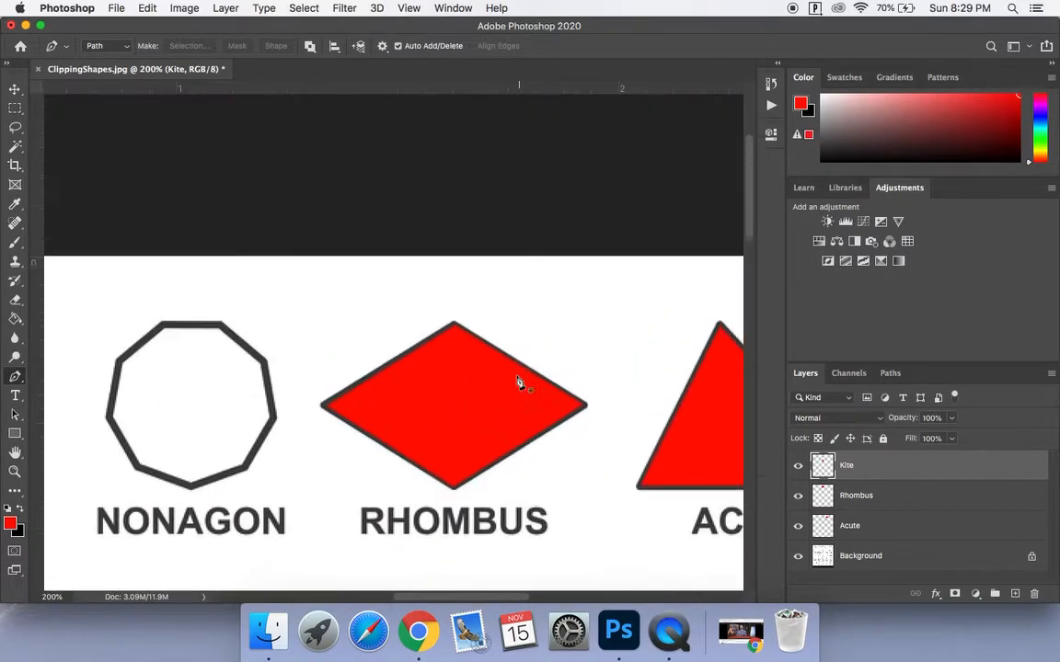
Trace the NONAGON outline with the Pen tool as a closed path through its nine corners
{"action": "scroll", "coordinate": [517, 382], "scroll_direction": "left", "scroll_amount": 2}
{"action": "scroll", "coordinate": [517, 383], "scroll_direction": "down", "scroll_amount": 1}
{"action": "scroll", "coordinate": [520, 384], "scroll_direction": "down", "scroll_amount": 1}
{"action": "scroll", "coordinate": [521, 385], "scroll_direction": "right", "scroll_amount": 1}
{"action": "scroll", "coordinate": [520, 385], "scroll_direction": "down", "scroll_amount": 1}
{"action": "scroll", "coordinate": [520, 385], "scroll_direction": "left", "scroll_amount": 2}
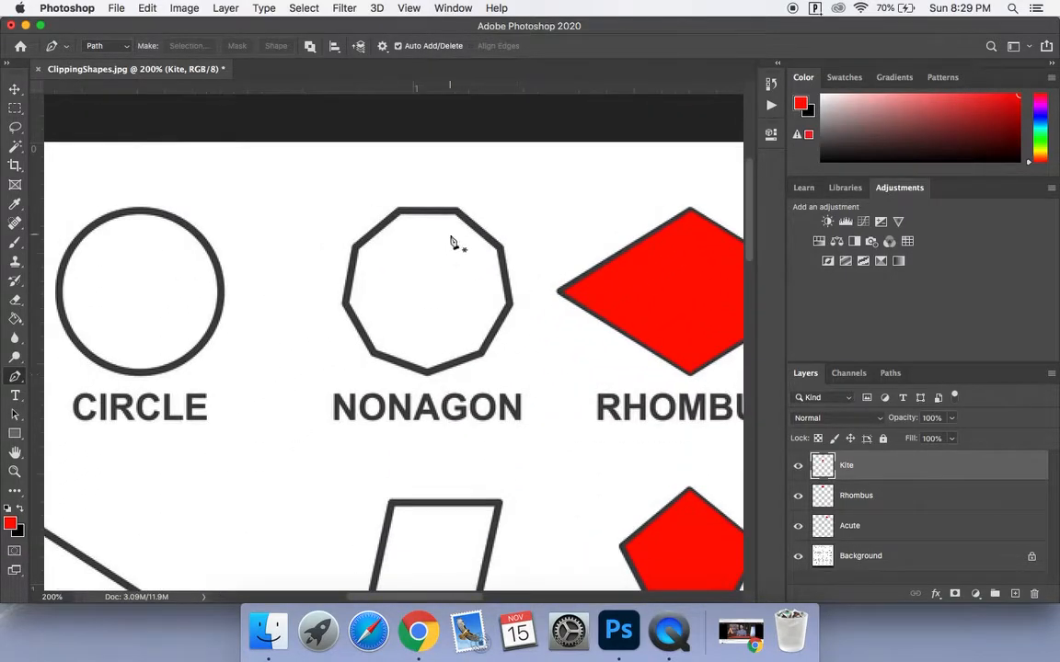
{"action": "left_click", "coordinate": [457, 211]}
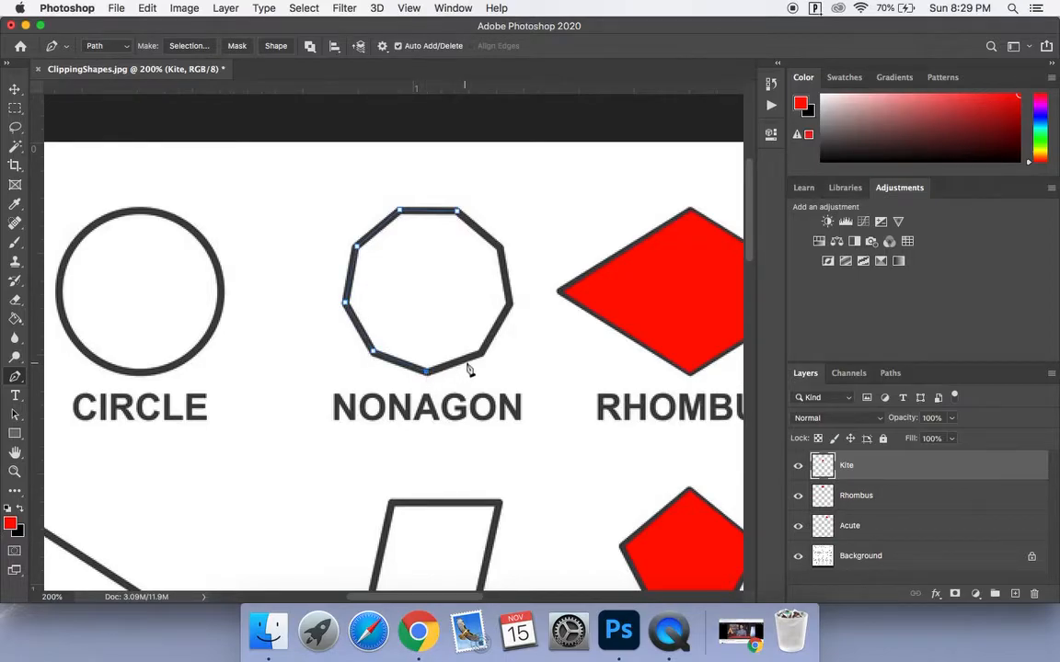
{"action": "left_click", "coordinate": [480, 354]}
Save the nonagon work path as "Nonagon" and load it as a selection
{"action": "left_click", "coordinate": [891, 374]}
{"action": "double_click", "coordinate": [830, 482]}
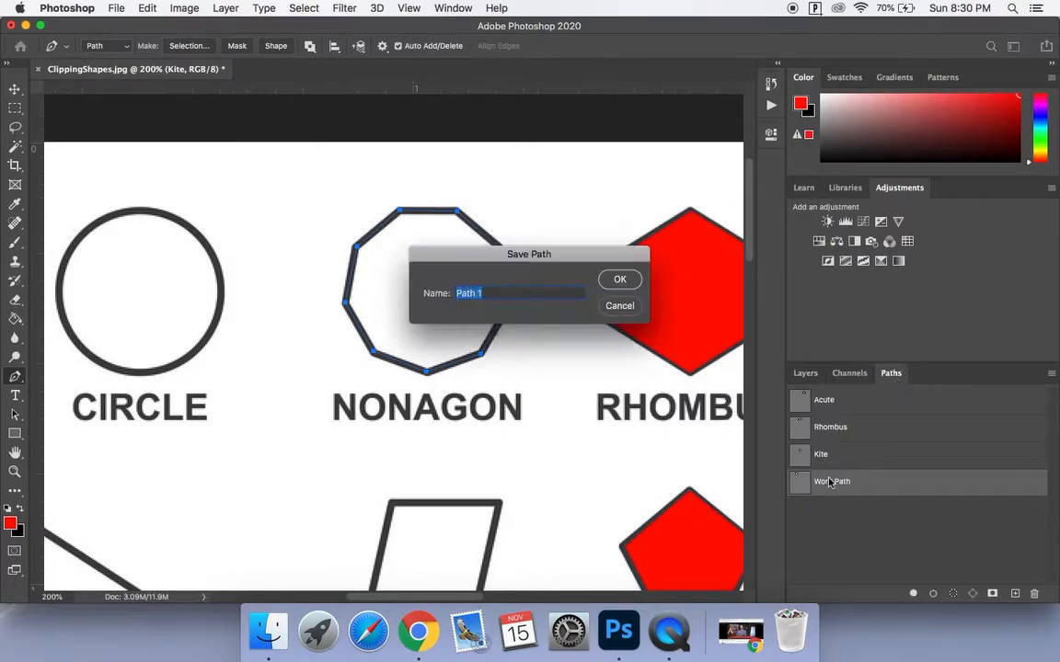
{"action": "type", "text": "Nonagon"}
{"action": "key", "text": "Return"}
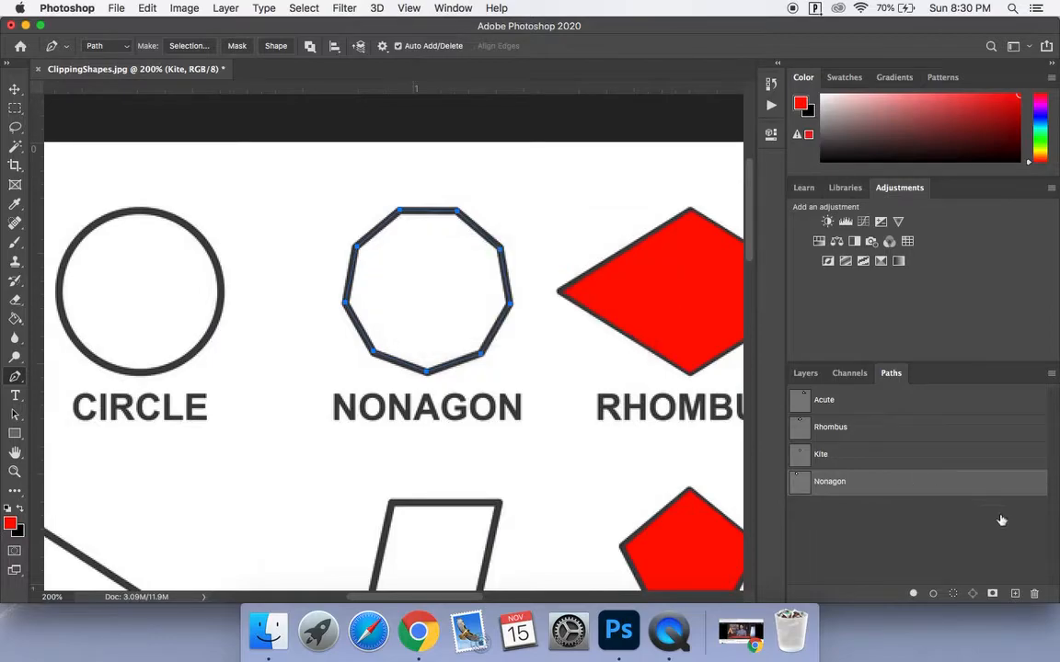
{"action": "left_click", "coordinate": [954, 595]}
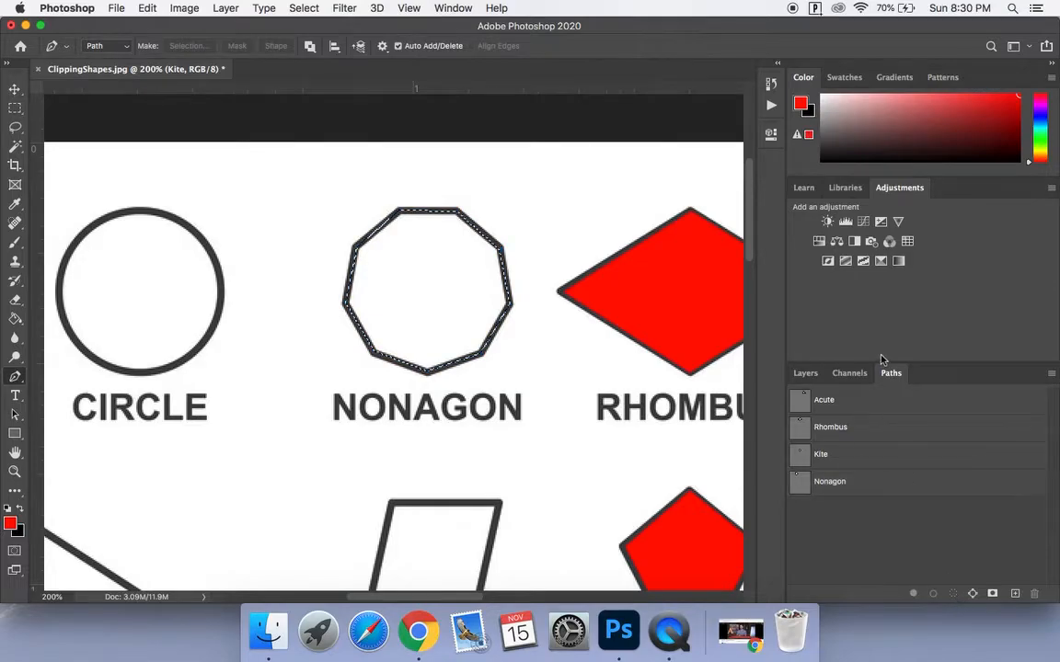
Create a new layer above the Kite layer and name it "Nonagon"
{"action": "left_click", "coordinate": [807, 375]}
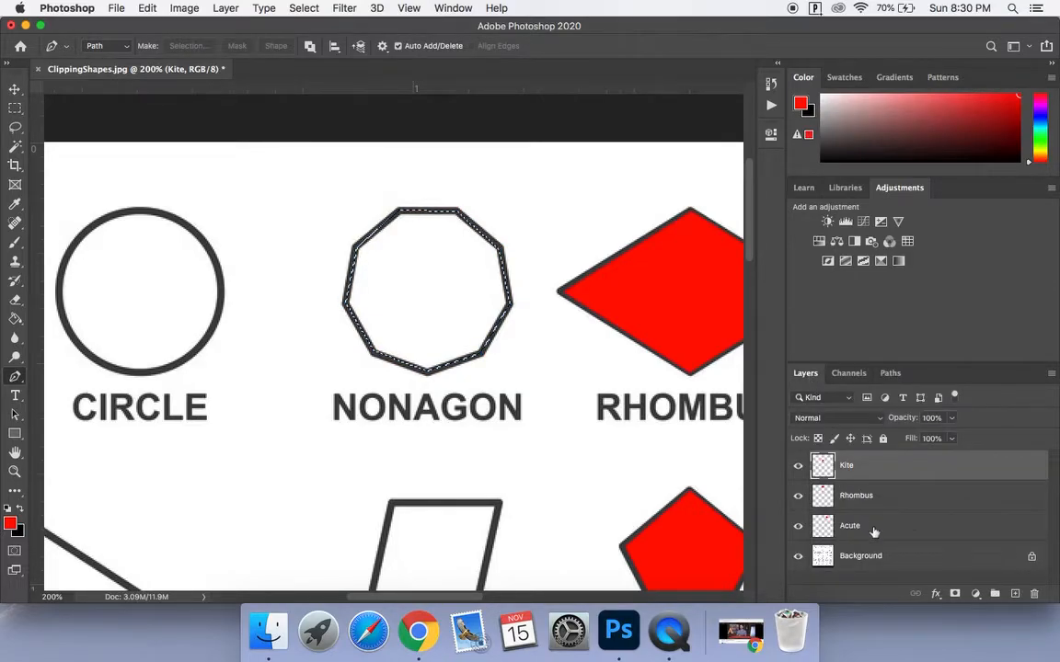
{"action": "left_click", "coordinate": [1015, 593]}
{"action": "double_click", "coordinate": [849, 466]}
{"action": "type", "text": "Nonagon"}
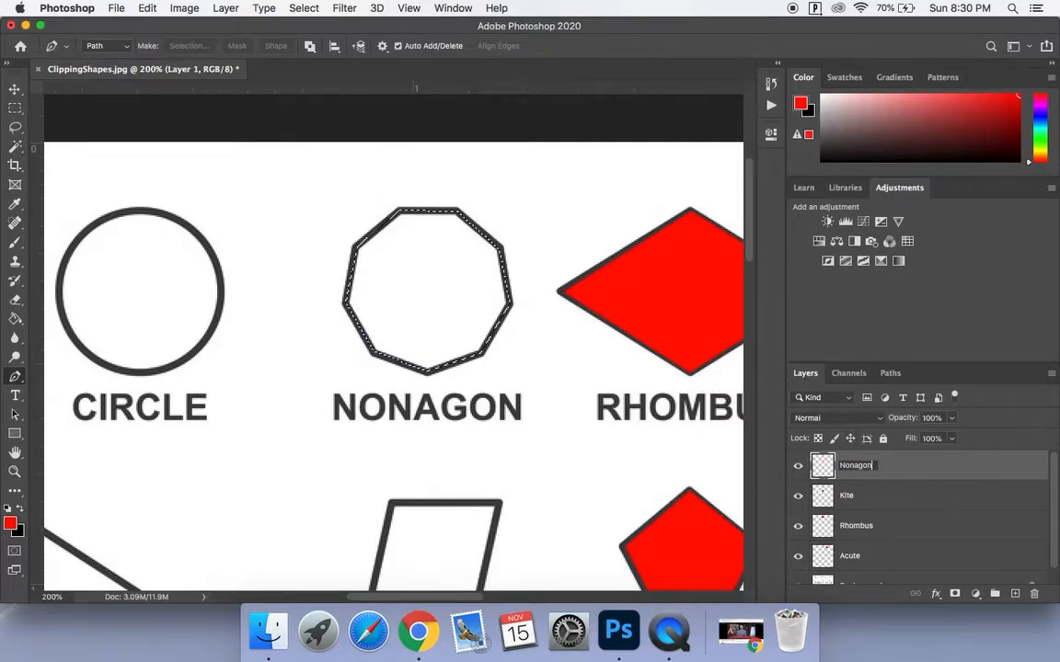
{"action": "key", "text": "Return"}
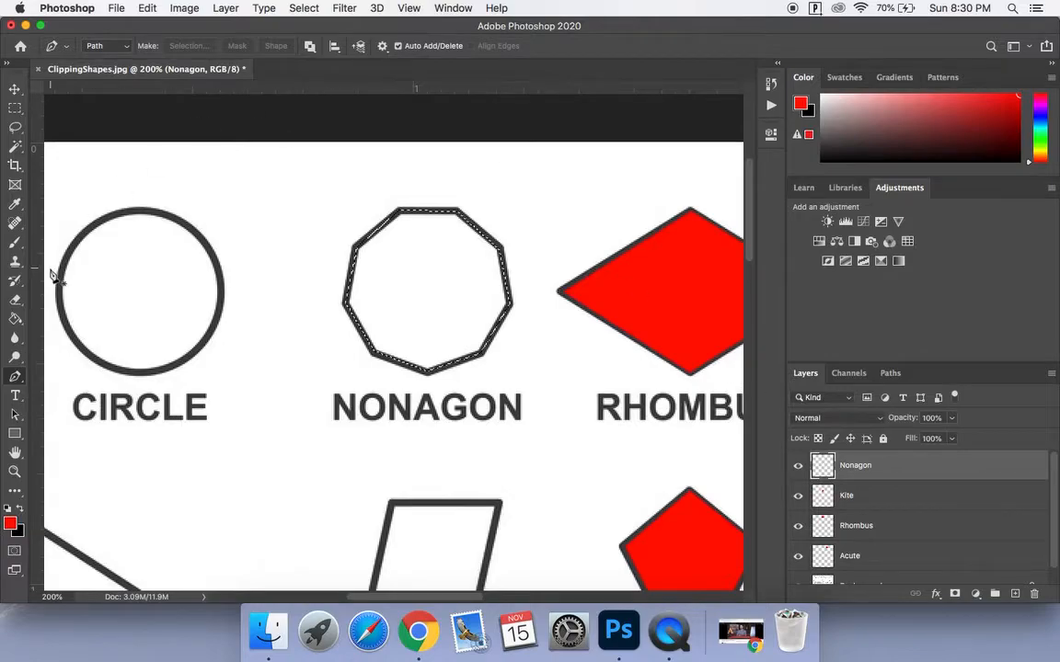
Fill the nonagon selection with red on the Nonagon layer and switch back to the Pen tool
{"action": "left_click", "coordinate": [15, 320]}
{"action": "left_click", "coordinate": [408, 285]}
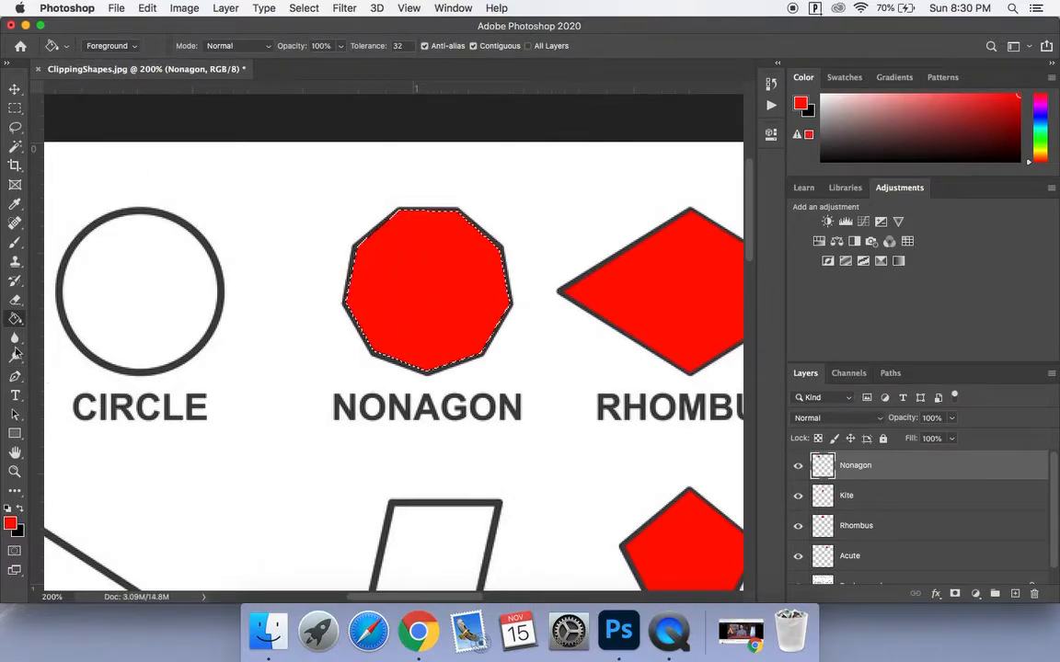
{"action": "left_click", "coordinate": [15, 377]}
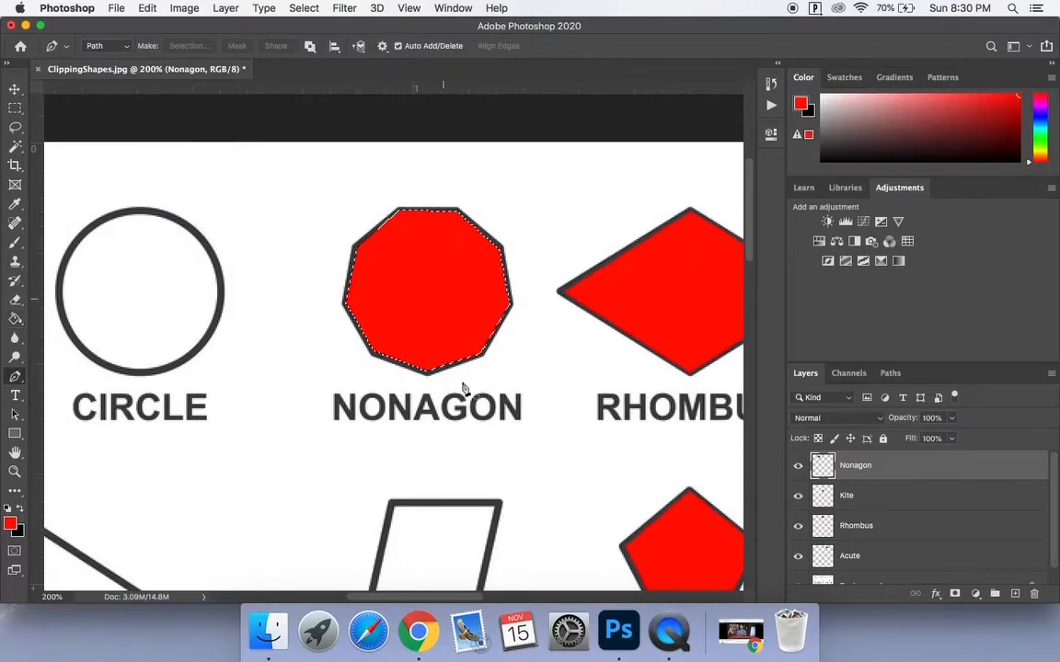
Deselect the filled nonagon
{"action": "key", "text": "super+d"}
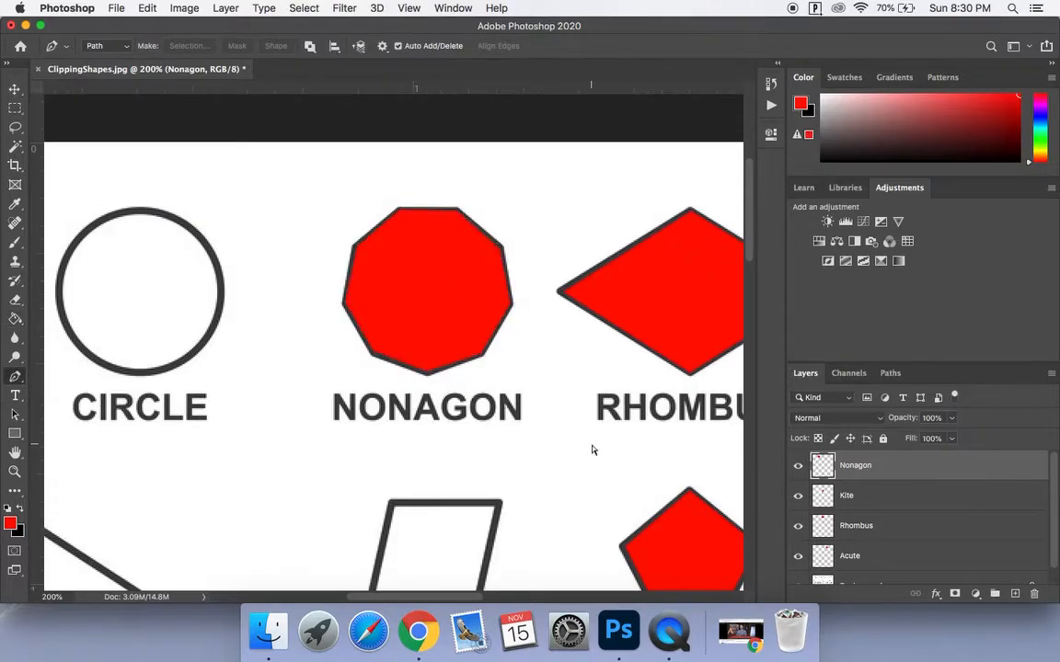
Look over the remaining shapes across the sheet to pick the next one to trace
{"action": "scroll", "coordinate": [593, 451], "scroll_direction": "down", "scroll_amount": 1}
{"action": "scroll", "coordinate": [593, 451], "scroll_direction": "left", "scroll_amount": 4}
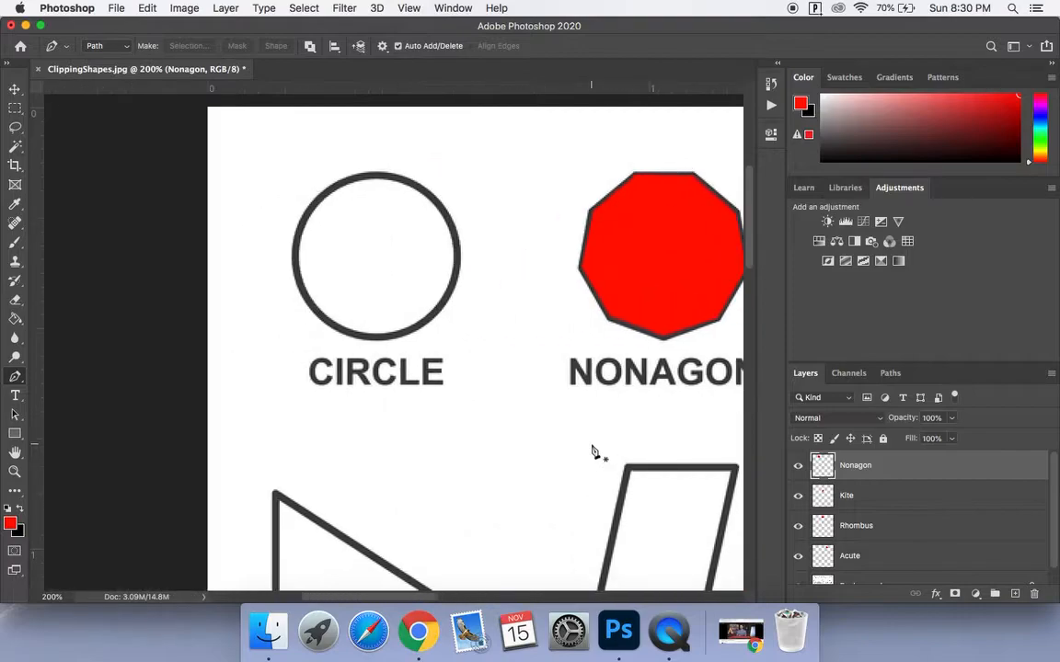
{"action": "scroll", "coordinate": [594, 451], "scroll_direction": "down", "scroll_amount": 5}
{"action": "scroll", "coordinate": [594, 451], "scroll_direction": "right", "scroll_amount": 4}
{"action": "scroll", "coordinate": [594, 451], "scroll_direction": "left", "scroll_amount": 3}
{"action": "scroll", "coordinate": [593, 450], "scroll_direction": "down", "scroll_amount": 10}
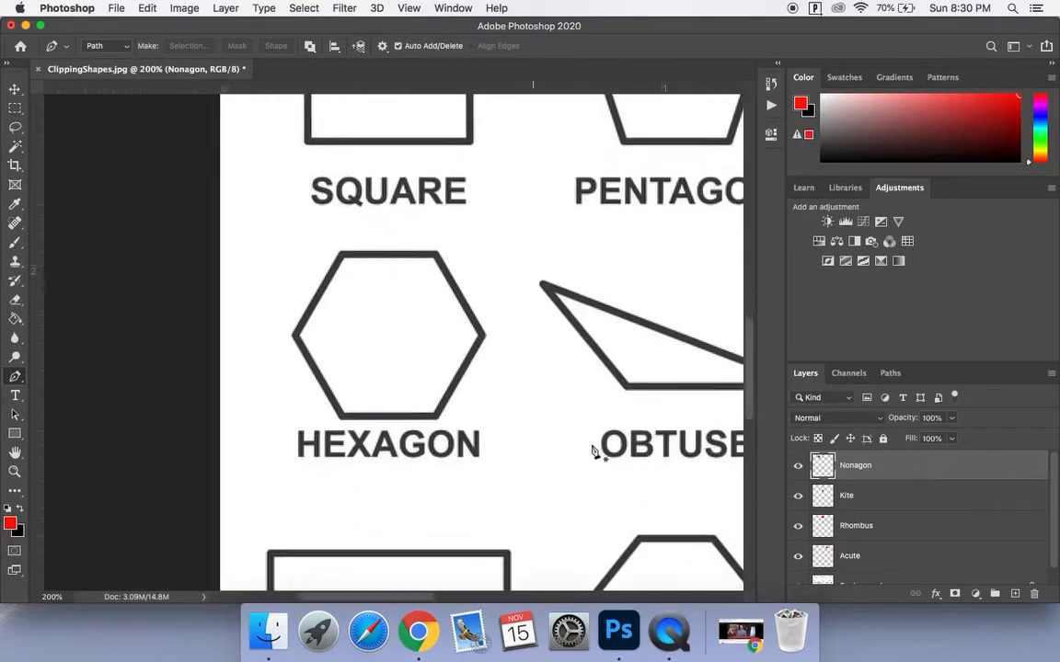
{"action": "scroll", "coordinate": [594, 451], "scroll_direction": "right", "scroll_amount": 3}
{"action": "scroll", "coordinate": [594, 451], "scroll_direction": "right", "scroll_amount": 4}
{"action": "scroll", "coordinate": [593, 451], "scroll_direction": "up", "scroll_amount": 1}
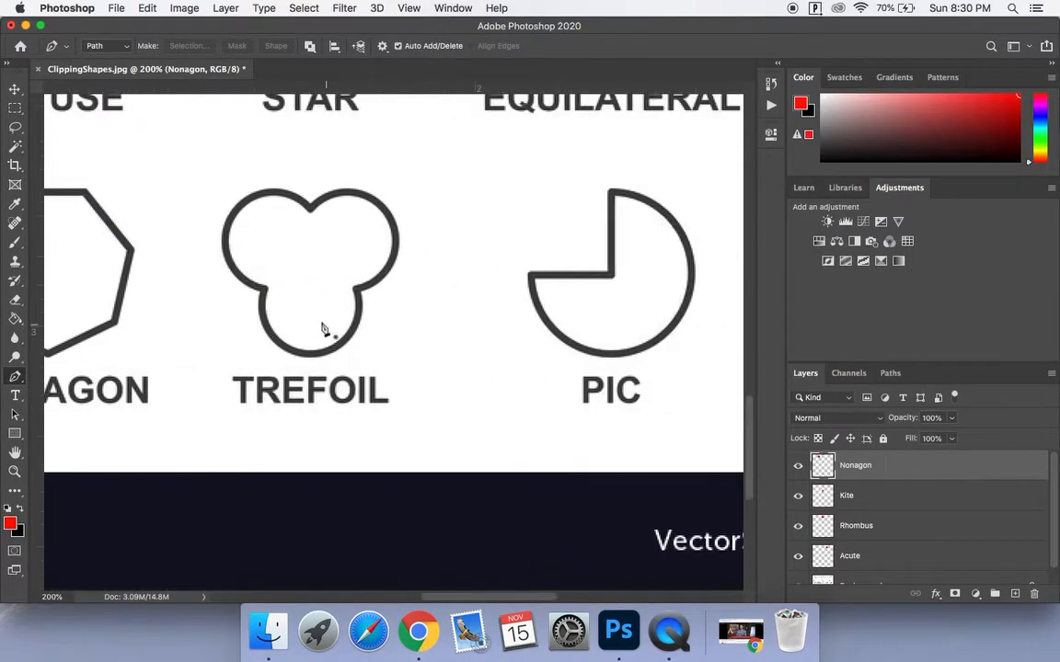
{"action": "scroll", "coordinate": [385, 396], "scroll_direction": "right", "scroll_amount": 4}
{"action": "scroll", "coordinate": [385, 396], "scroll_direction": "up", "scroll_amount": 2}
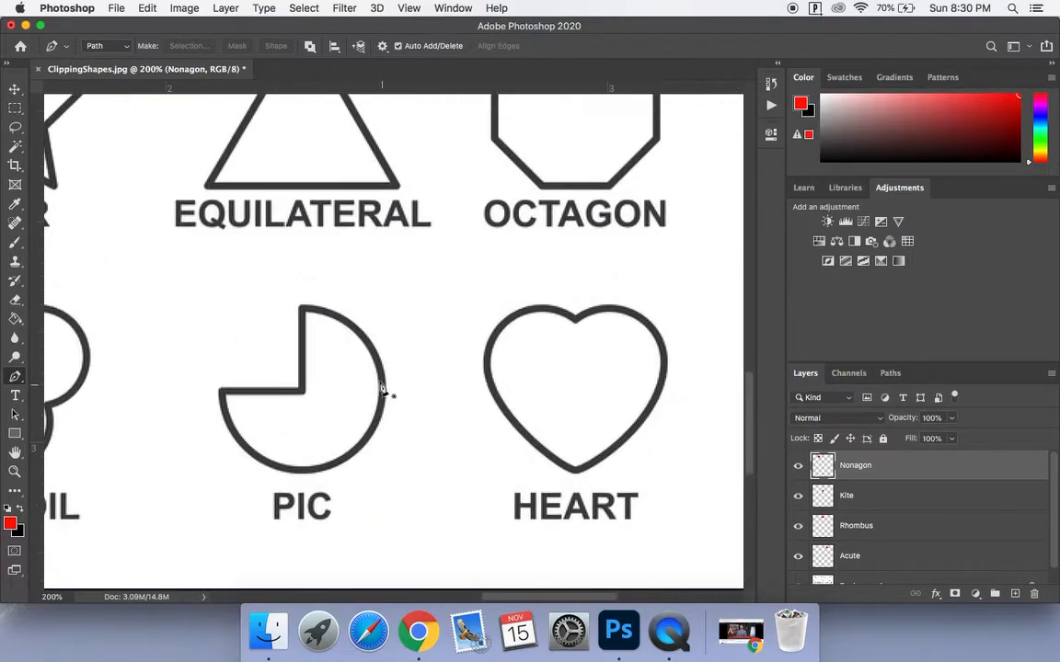
{"action": "scroll", "coordinate": [307, 497], "scroll_direction": "up", "scroll_amount": 5}
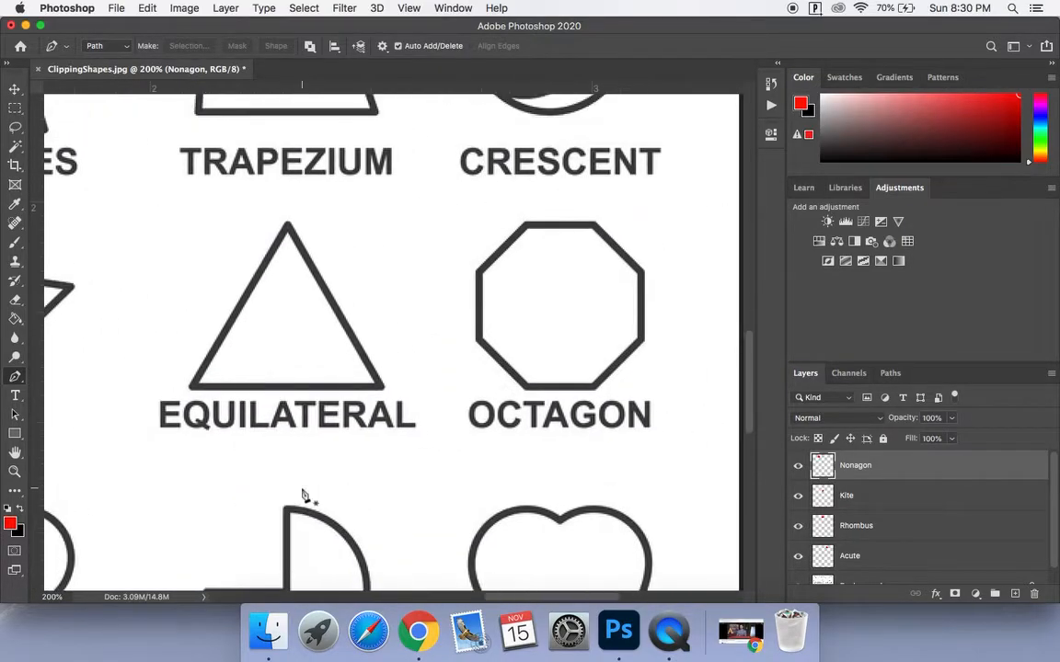
{"action": "scroll", "coordinate": [456, 421], "scroll_direction": "up", "scroll_amount": 10}
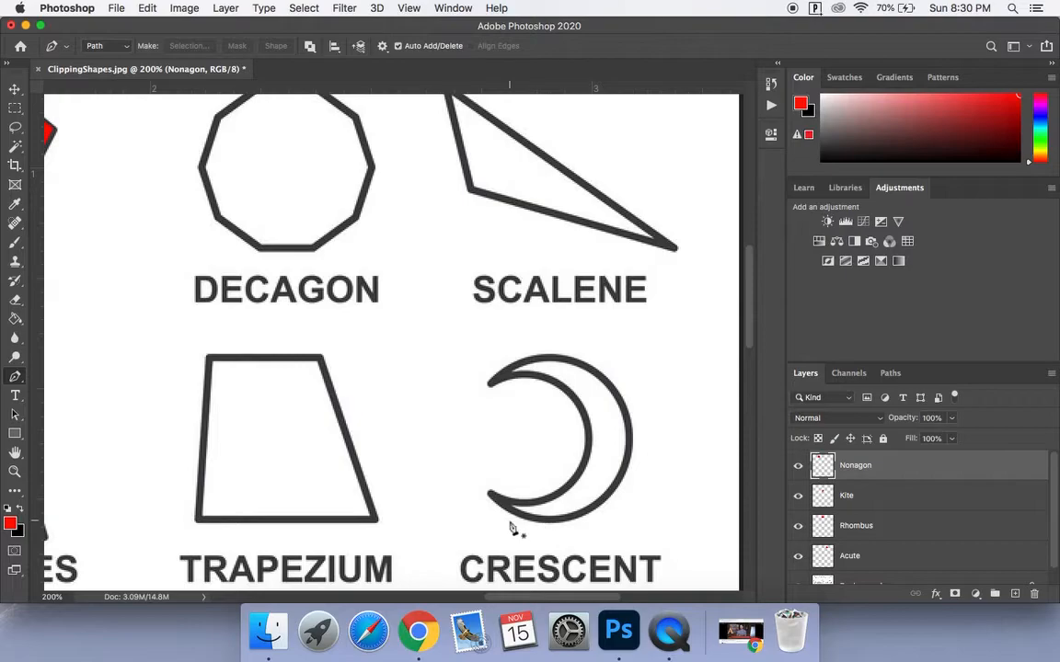
{"action": "scroll", "coordinate": [512, 527], "scroll_direction": "up", "scroll_amount": 7}
{"action": "scroll", "coordinate": [511, 527], "scroll_direction": "left", "scroll_amount": 5}
{"action": "scroll", "coordinate": [511, 527], "scroll_direction": "right", "scroll_amount": 7}
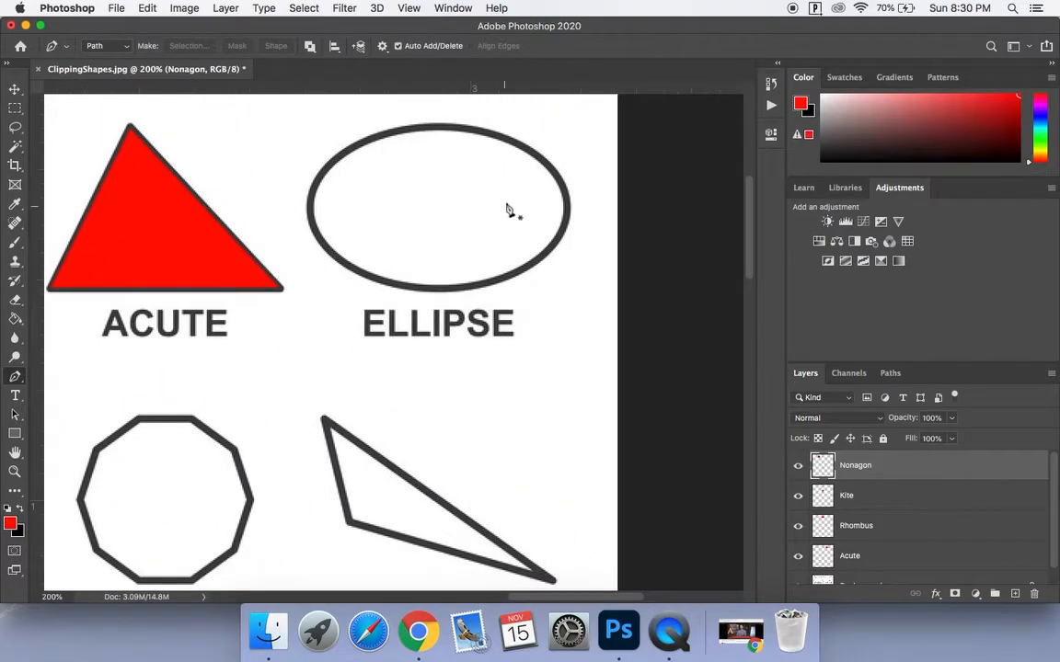
{"action": "scroll", "coordinate": [469, 214], "scroll_direction": "left", "scroll_amount": 8}
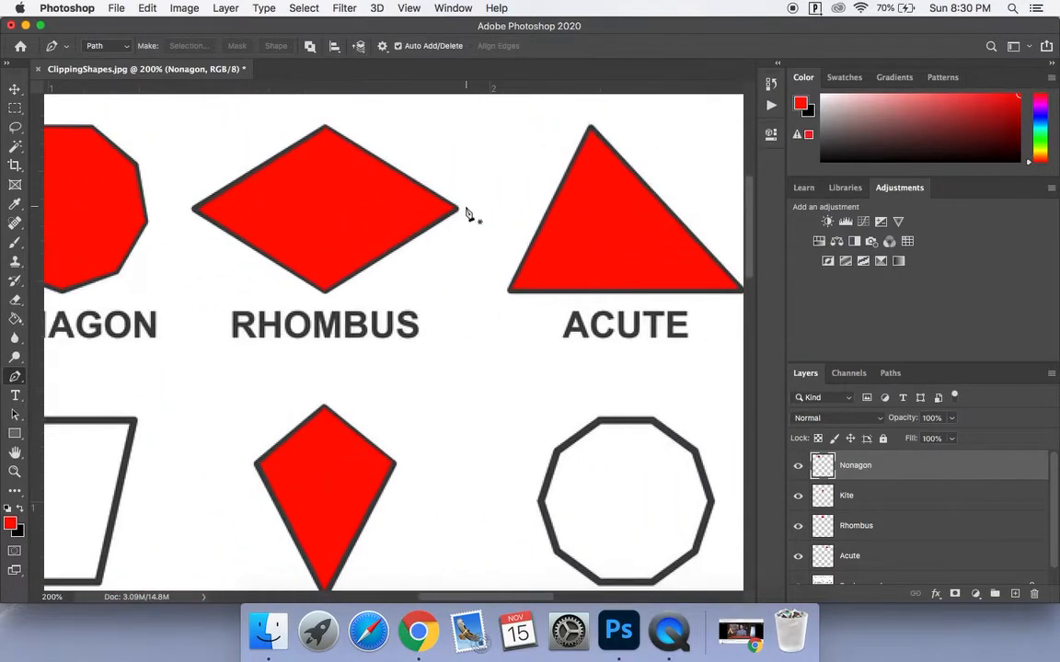
{"action": "scroll", "coordinate": [465, 213], "scroll_direction": "left", "scroll_amount": 10}
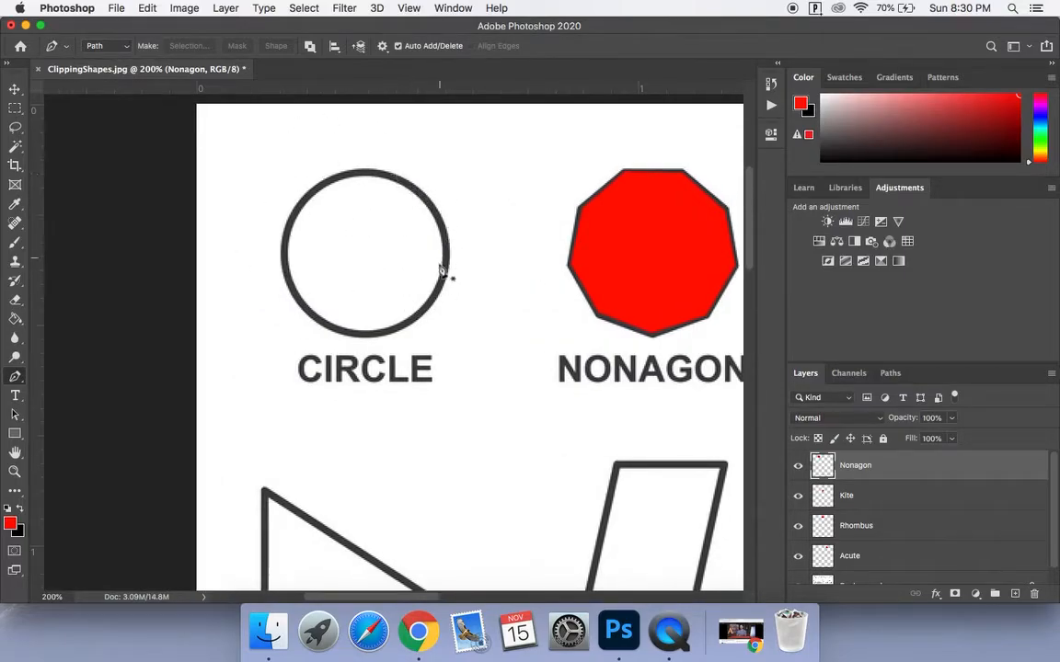
Trace the CIRCLE outline with the Pen tool as a closed path of many short straight segments
{"action": "left_click", "coordinate": [364, 172]}
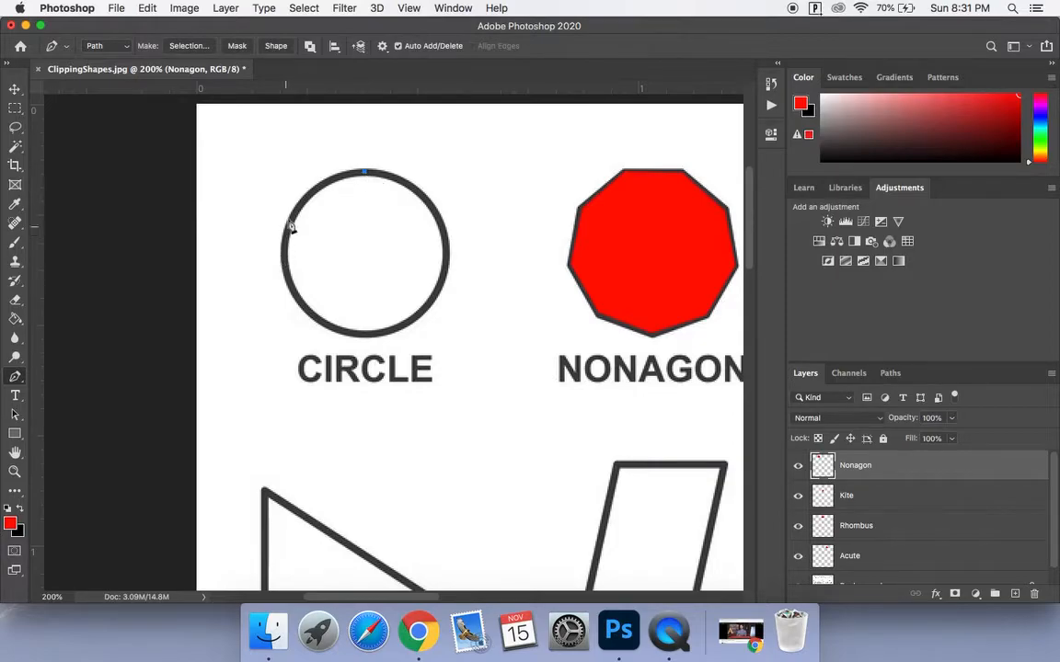
{"action": "left_click", "coordinate": [336, 176]}
{"action": "left_click", "coordinate": [314, 189]}
{"action": "left_click", "coordinate": [307, 310]}
{"action": "left_click", "coordinate": [335, 331]}
{"action": "left_click", "coordinate": [378, 333]}
{"action": "left_click", "coordinate": [437, 295]}
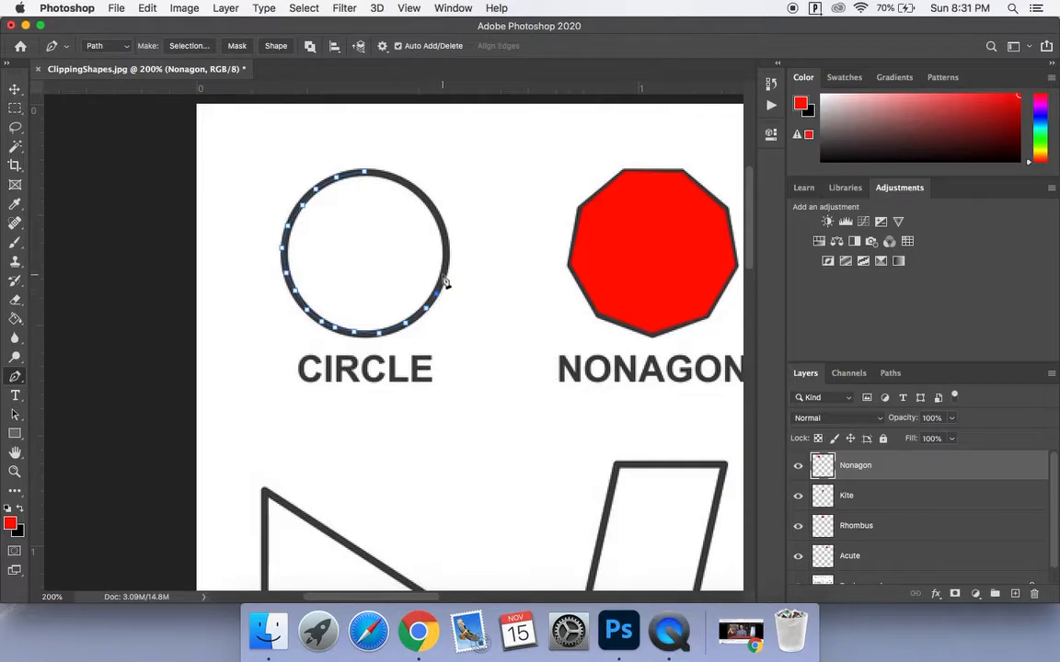
{"action": "left_click", "coordinate": [445, 246]}
{"action": "left_click", "coordinate": [431, 206]}
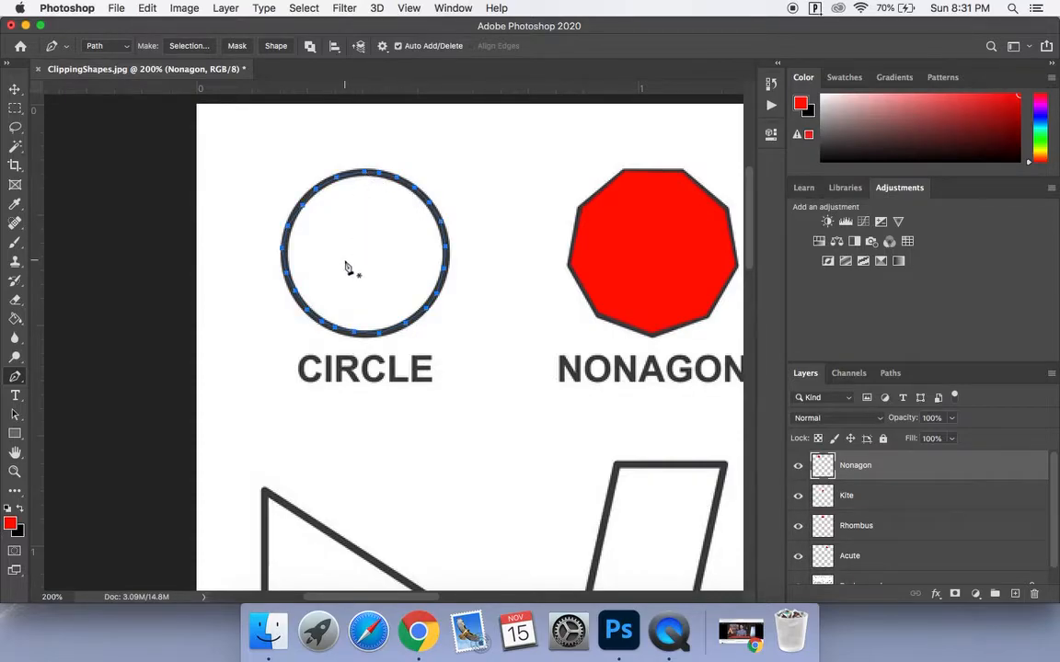
Load the circle work path as a selection and save the path as "Circle"
{"action": "left_click", "coordinate": [891, 374]}
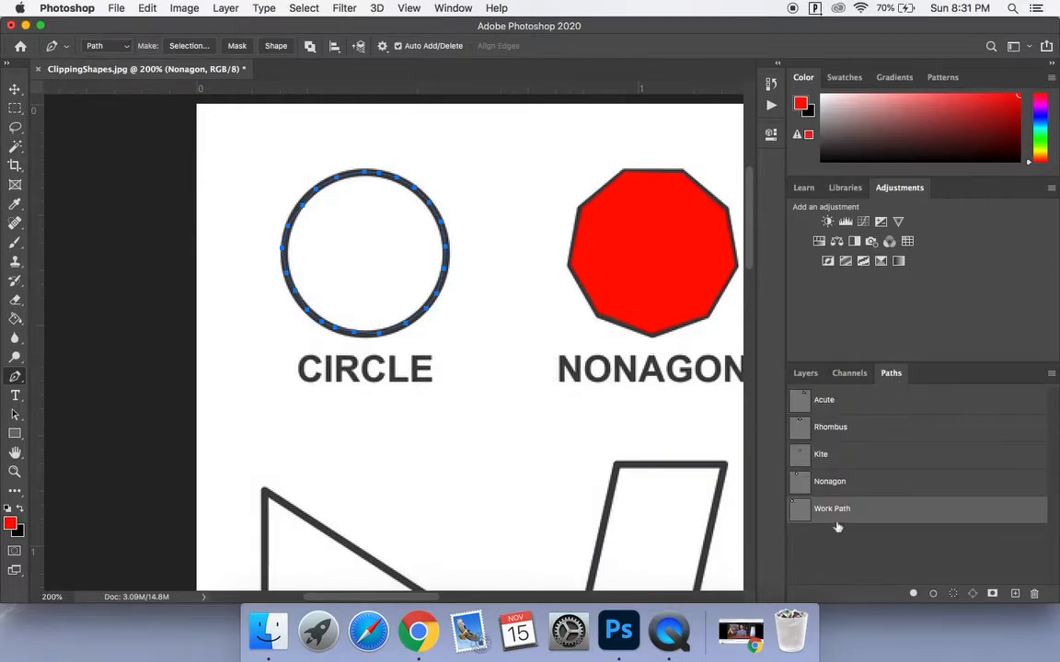
{"action": "left_click", "coordinate": [954, 593]}
{"action": "left_click", "coordinate": [860, 538]}
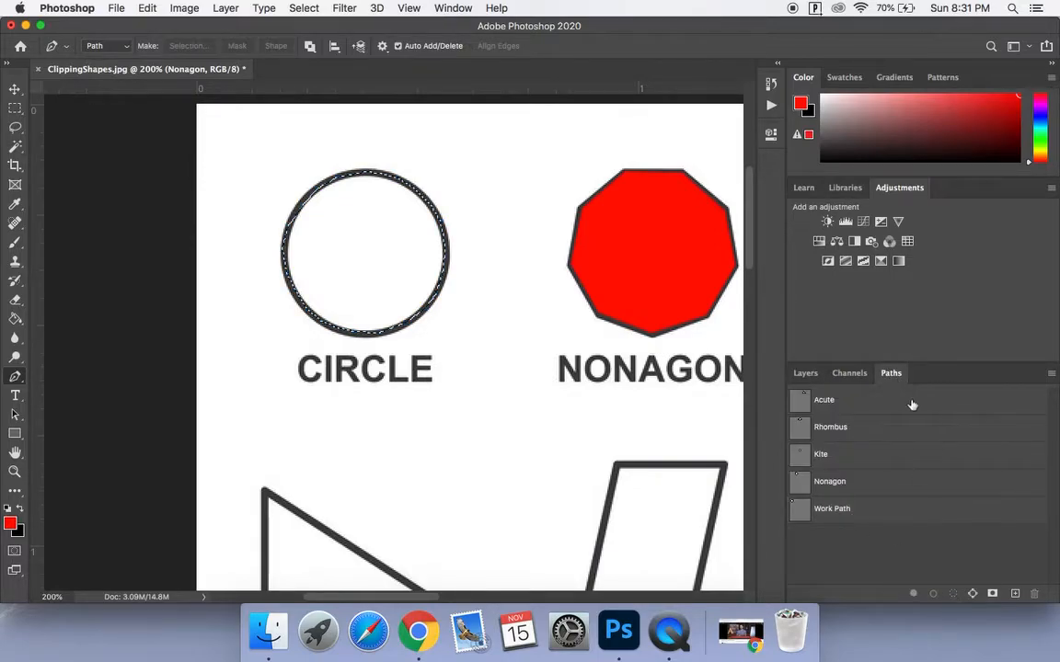
{"action": "double_click", "coordinate": [823, 509]}
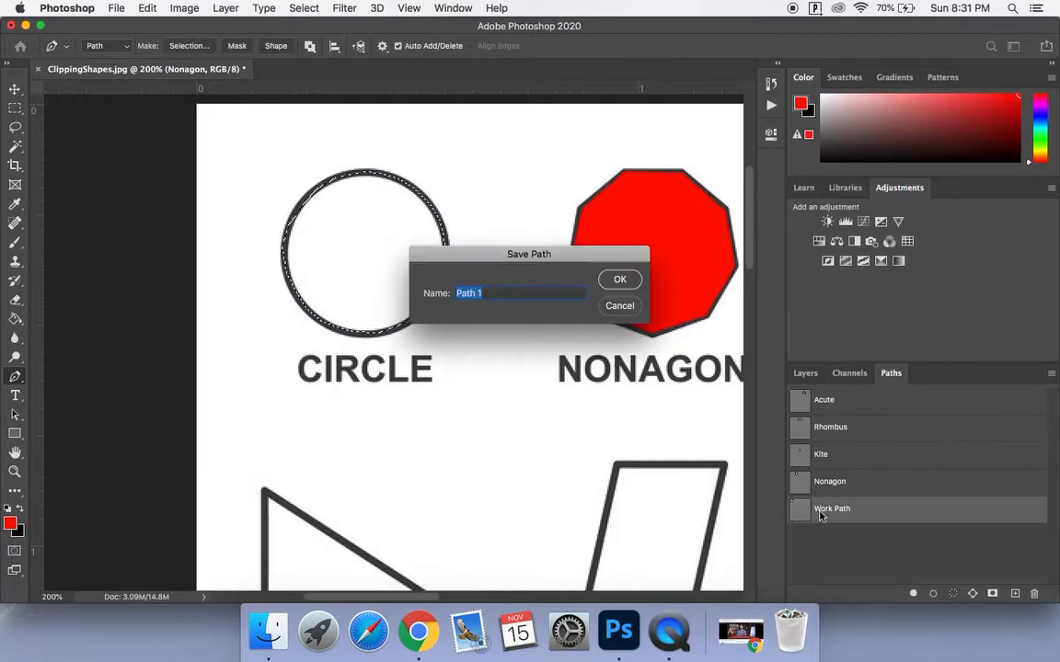
{"action": "type", "text": "Cl"}
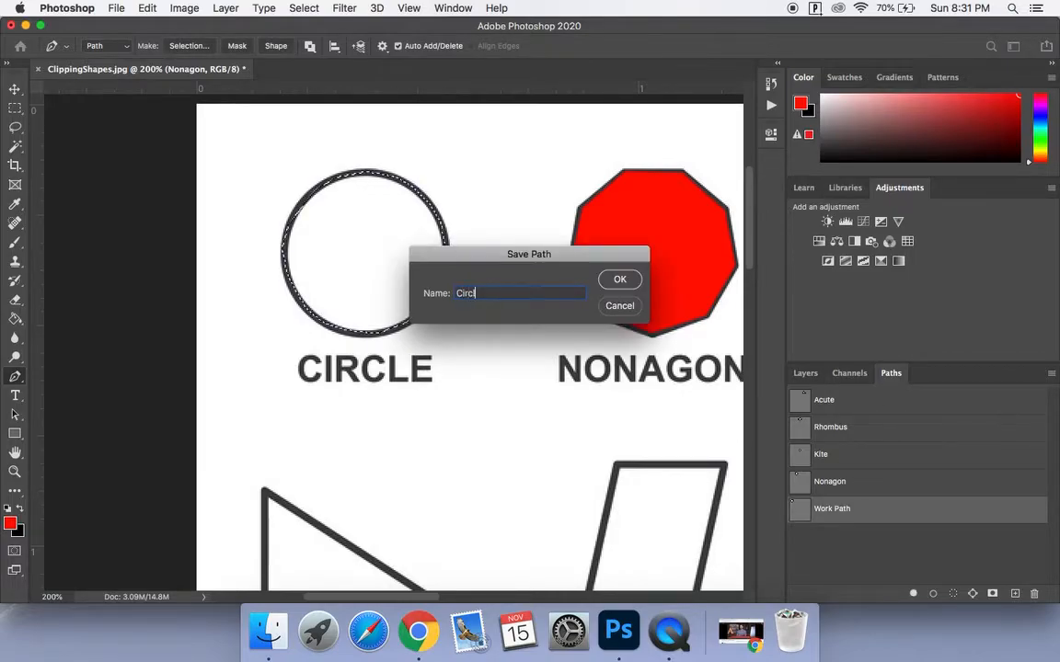
{"action": "key", "text": "Return"}
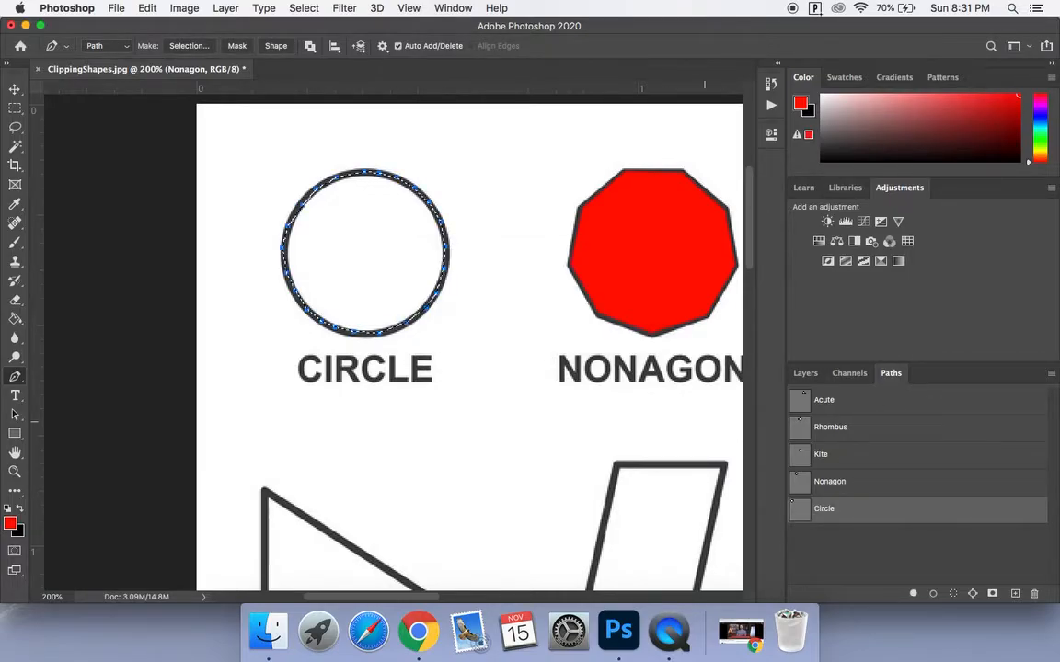
Create a new layer above the Nonagon layer and name it "Circle"
{"action": "left_click", "coordinate": [805, 373]}
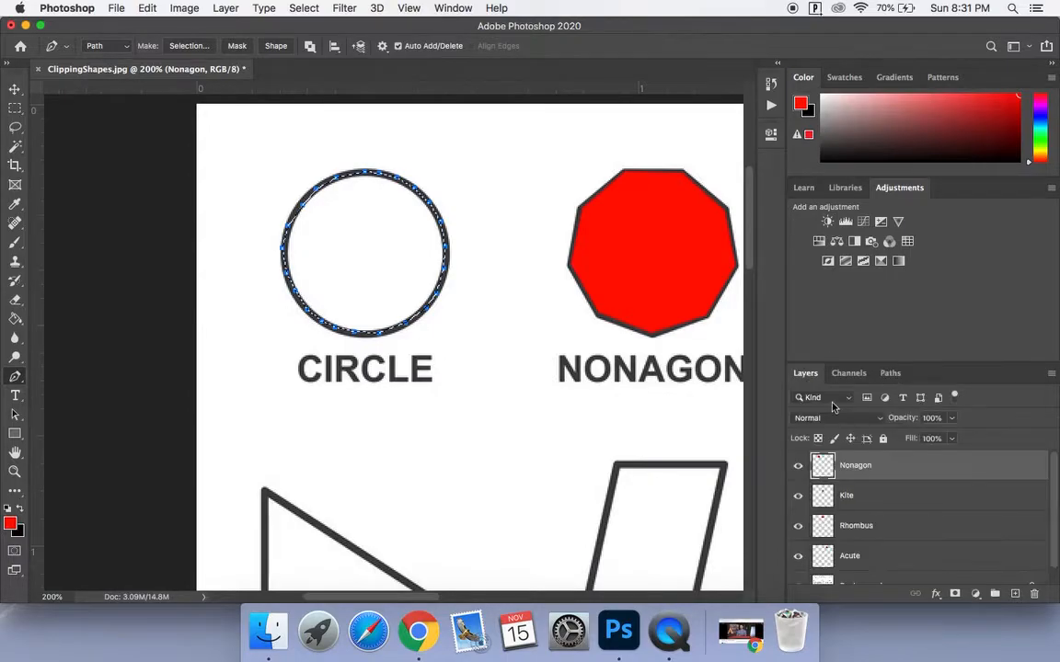
{"action": "left_click", "coordinate": [1016, 594]}
{"action": "double_click", "coordinate": [853, 467]}
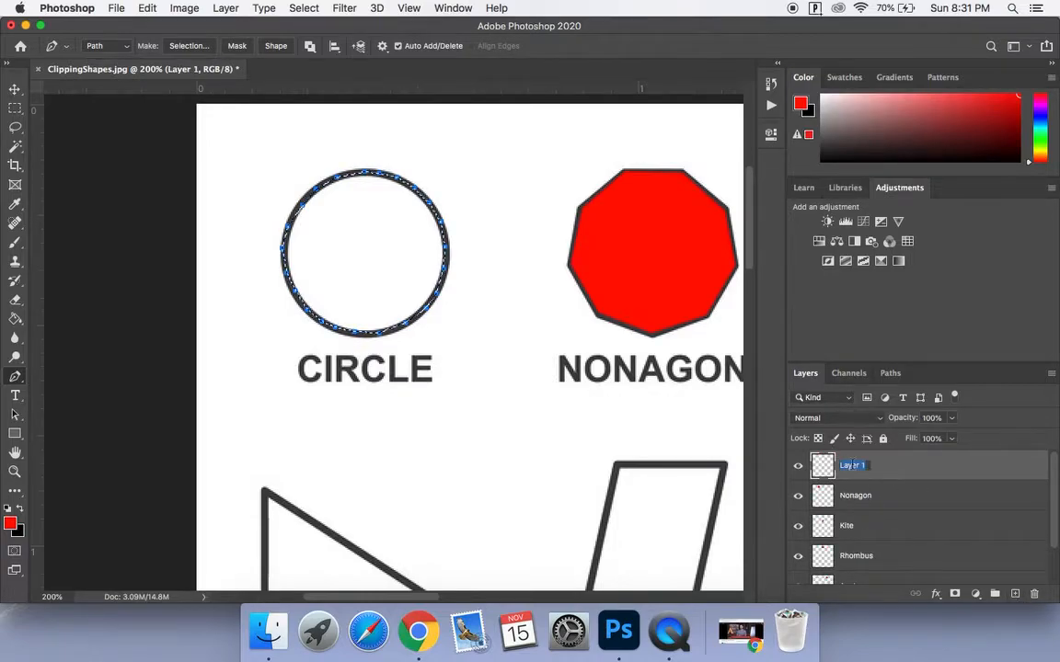
{"action": "type", "text": "Circle"}
{"action": "key", "text": "Return"}
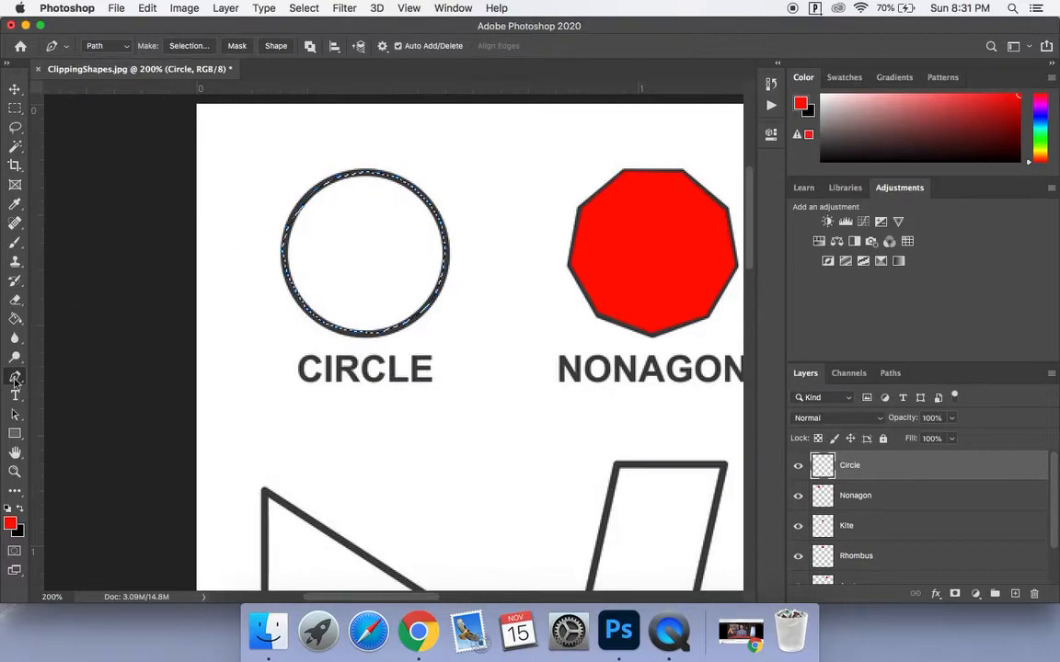
Fill the circle selection with red on the Circle layer using the Paint Bucket
{"action": "left_click", "coordinate": [15, 319]}
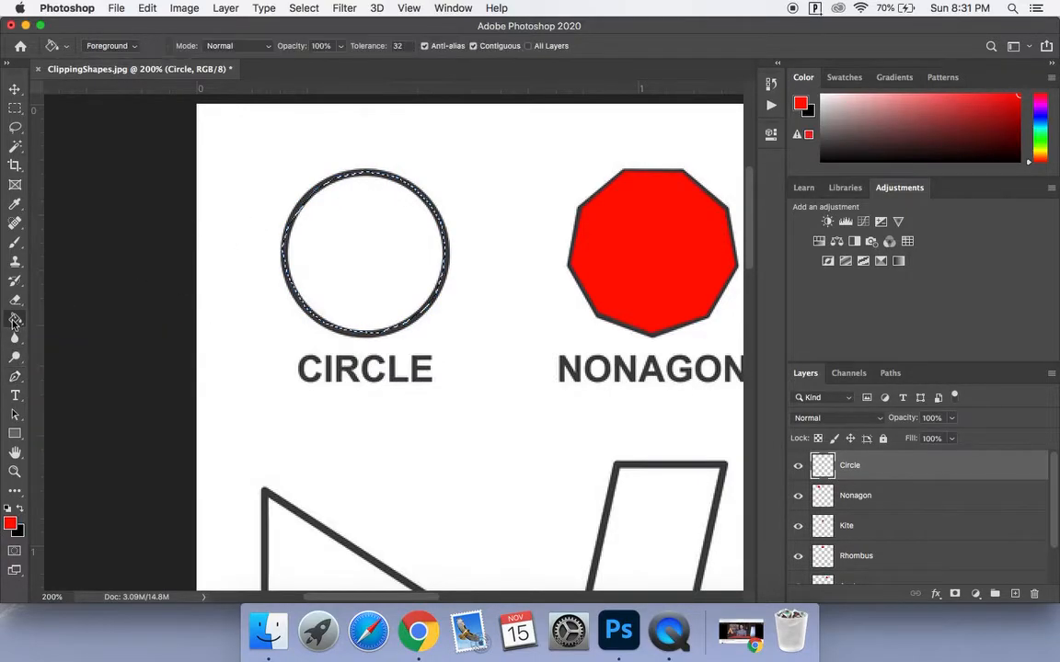
{"action": "left_click", "coordinate": [340, 250]}
Hide the Background layer and deselect the circle to view the red shapes on transparency
{"action": "scroll", "coordinate": [913, 490], "scroll_direction": "down", "scroll_amount": 2}
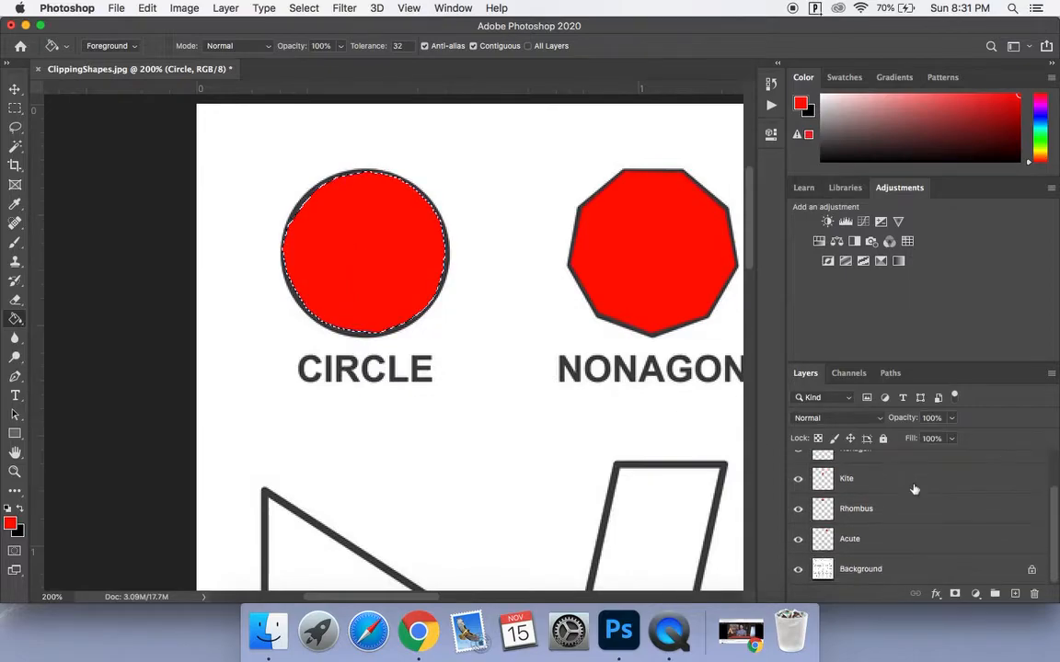
{"action": "left_click", "coordinate": [798, 571]}
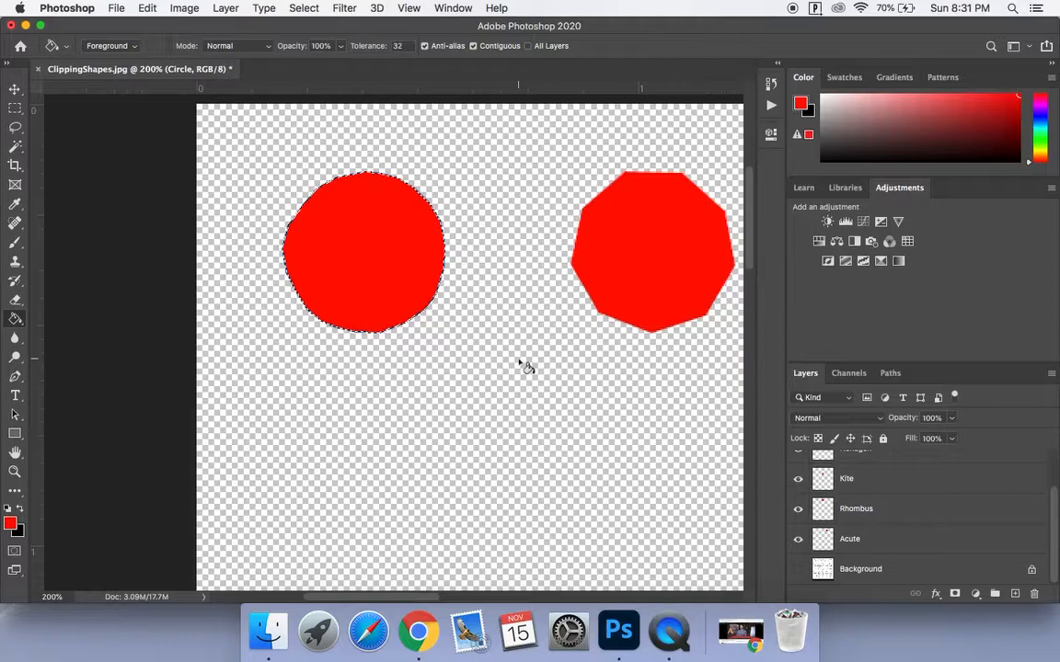
{"action": "key", "text": "ctrl+d"}
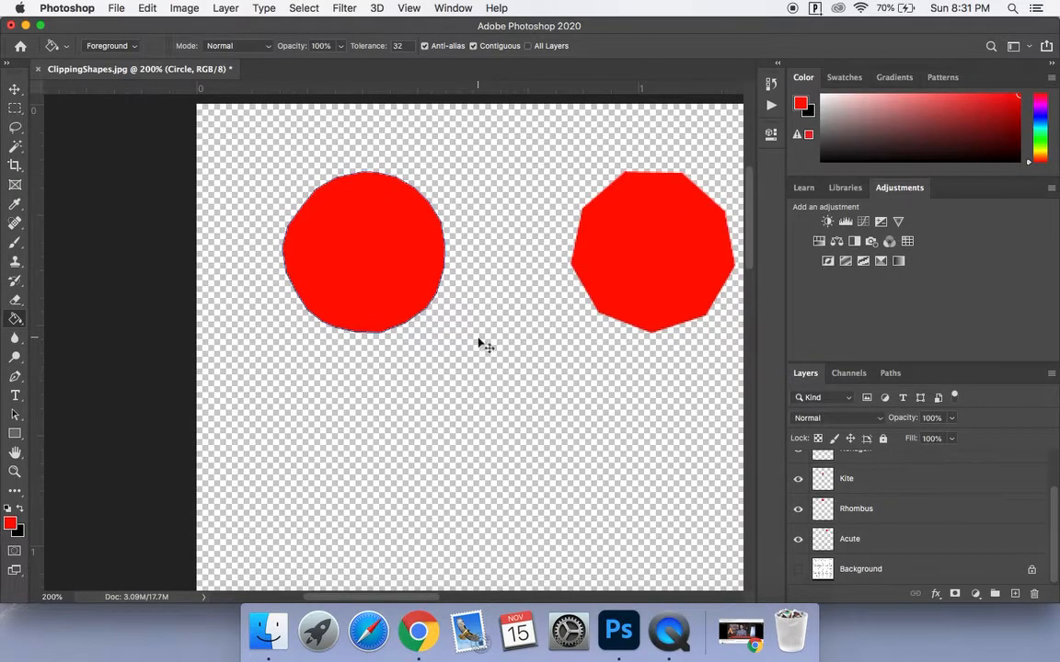
Examine the edges of the red circle up close at 600% and compare them with the nonagon's
{"action": "key", "text": "super+equal"}
{"action": "key", "text": "super+equal"}
{"action": "key", "text": "super+equal"}
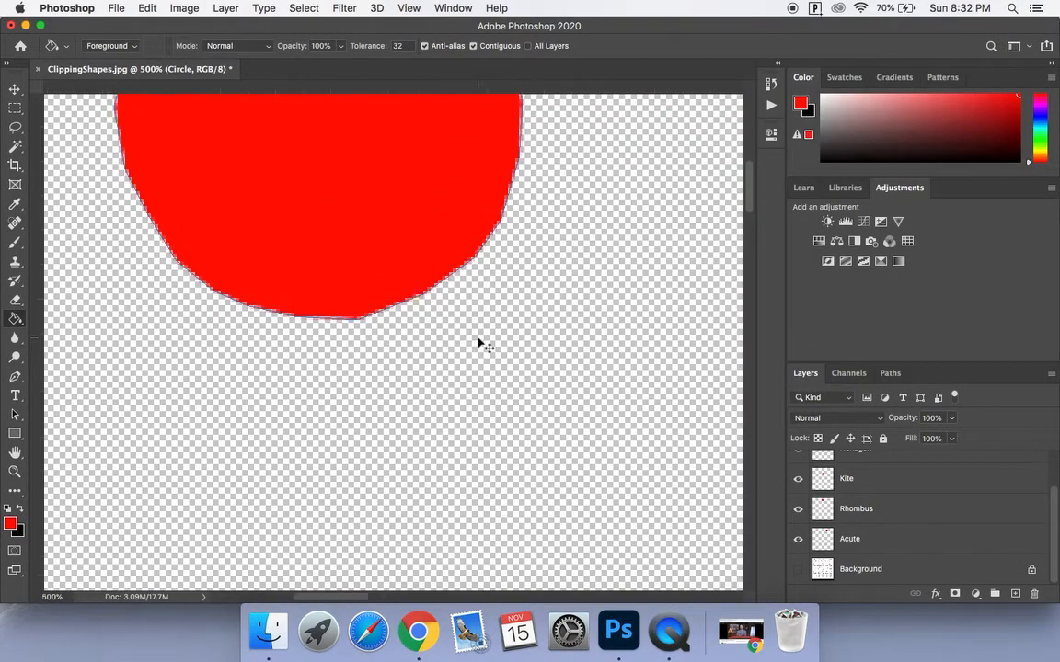
{"action": "key", "text": "super+equal"}
{"action": "scroll", "coordinate": [484, 345], "scroll_direction": "up", "scroll_amount": 5}
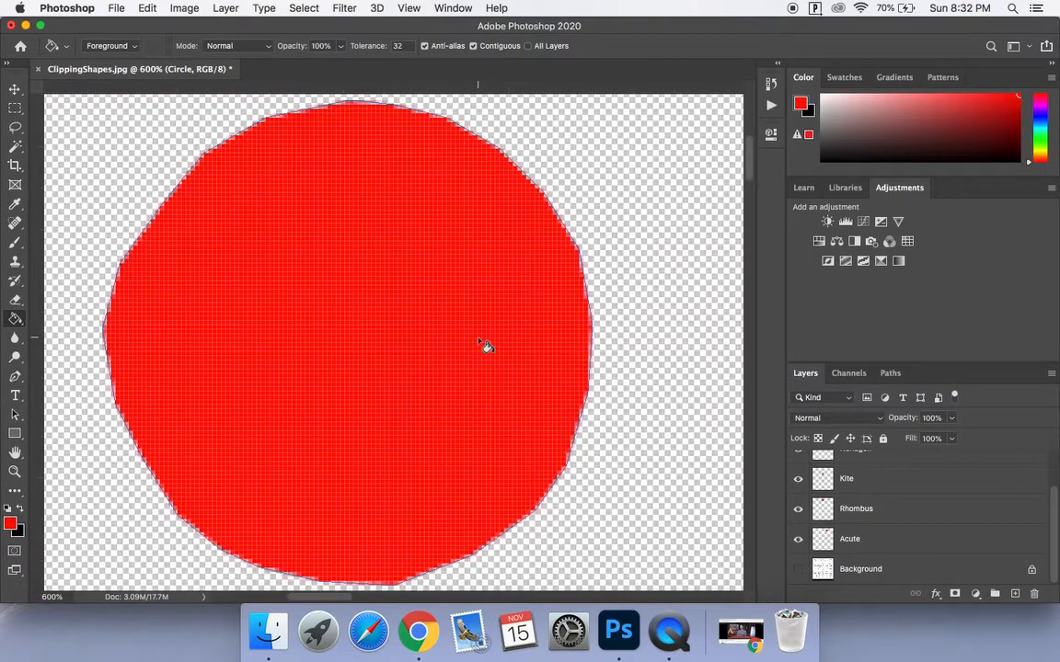
{"action": "scroll", "coordinate": [485, 345], "scroll_direction": "right", "scroll_amount": 10}
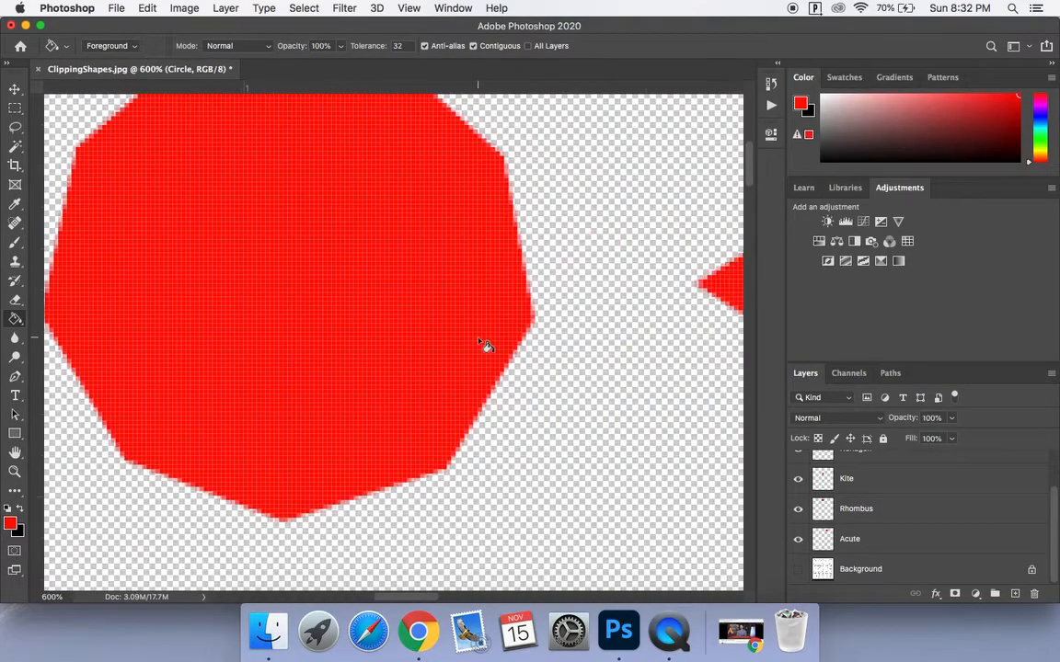
{"action": "scroll", "coordinate": [485, 345], "scroll_direction": "up", "scroll_amount": 5}
{"action": "scroll", "coordinate": [484, 345], "scroll_direction": "left", "scroll_amount": 15}
{"action": "scroll", "coordinate": [485, 345], "scroll_direction": "down", "scroll_amount": 4}
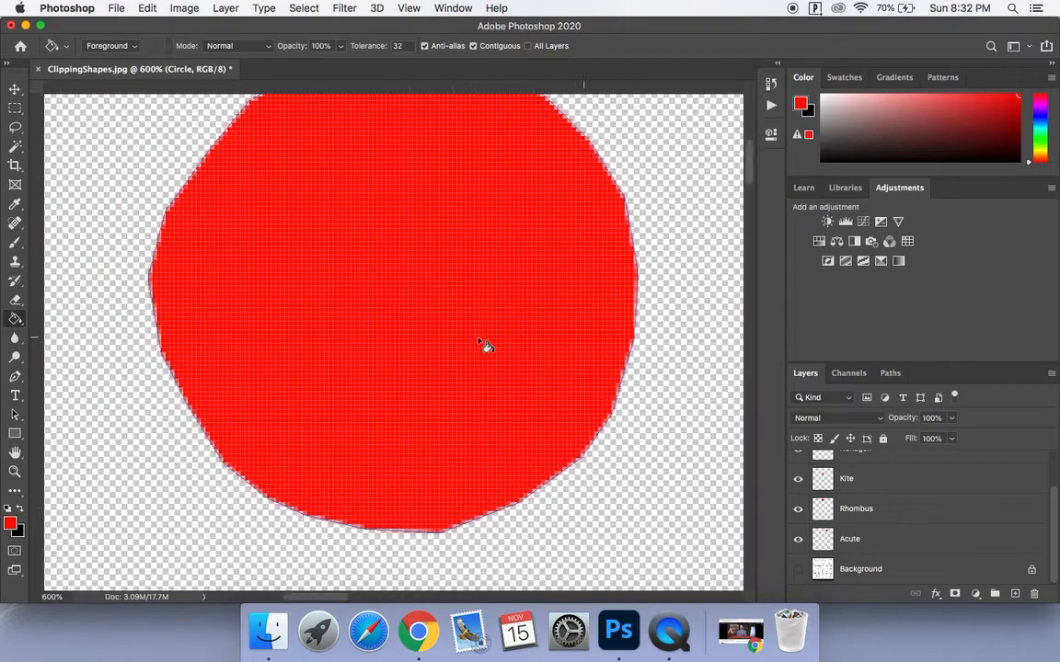
{"action": "scroll", "coordinate": [485, 345], "scroll_direction": "up", "scroll_amount": 2}
{"action": "scroll", "coordinate": [485, 345], "scroll_direction": "left", "scroll_amount": 2}
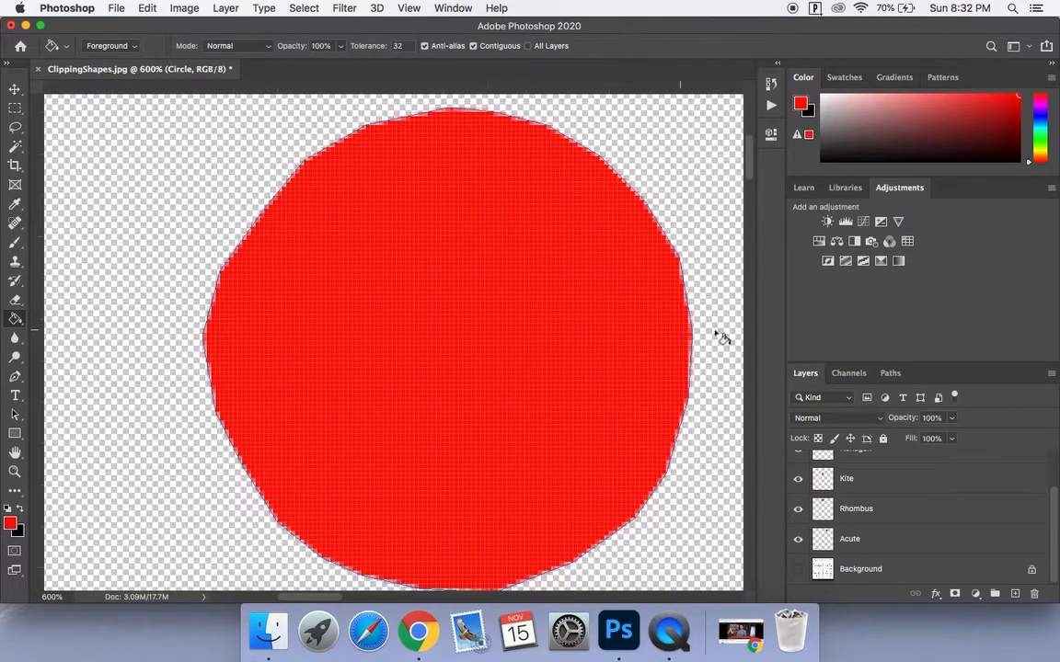
{"action": "scroll", "coordinate": [733, 339], "scroll_direction": "down", "scroll_amount": 1}
{"action": "scroll", "coordinate": [734, 339], "scroll_direction": "right", "scroll_amount": 1}
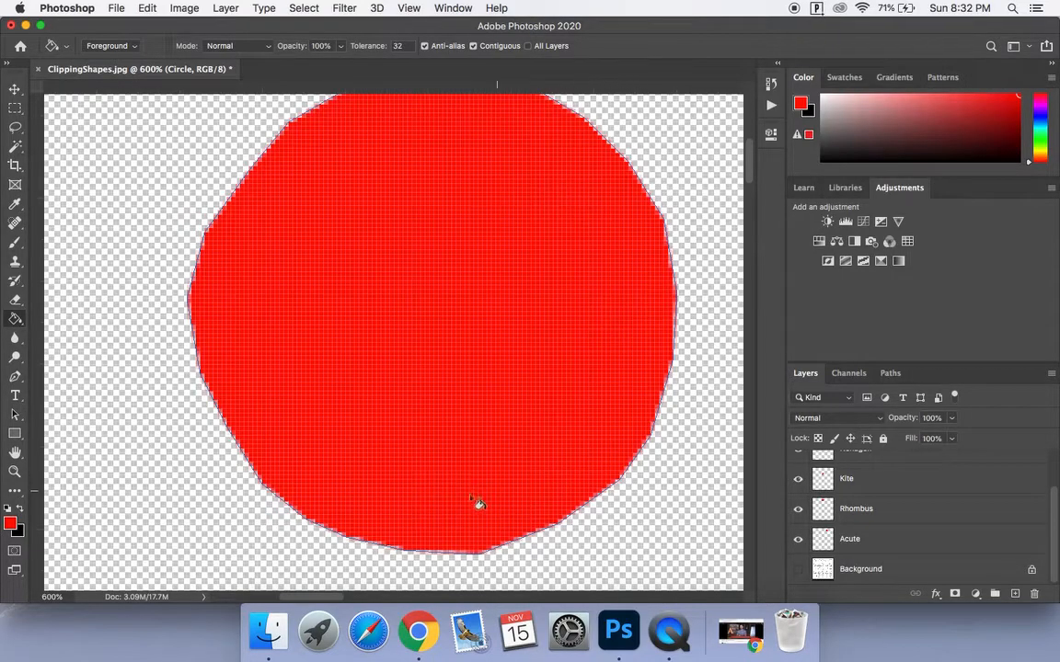
{"action": "scroll", "coordinate": [374, 486], "scroll_direction": "up", "scroll_amount": 2}
{"action": "scroll", "coordinate": [375, 486], "scroll_direction": "down", "scroll_amount": 1}
{"action": "scroll", "coordinate": [374, 486], "scroll_direction": "left", "scroll_amount": 1}
{"action": "scroll", "coordinate": [375, 486], "scroll_direction": "right", "scroll_amount": 2}
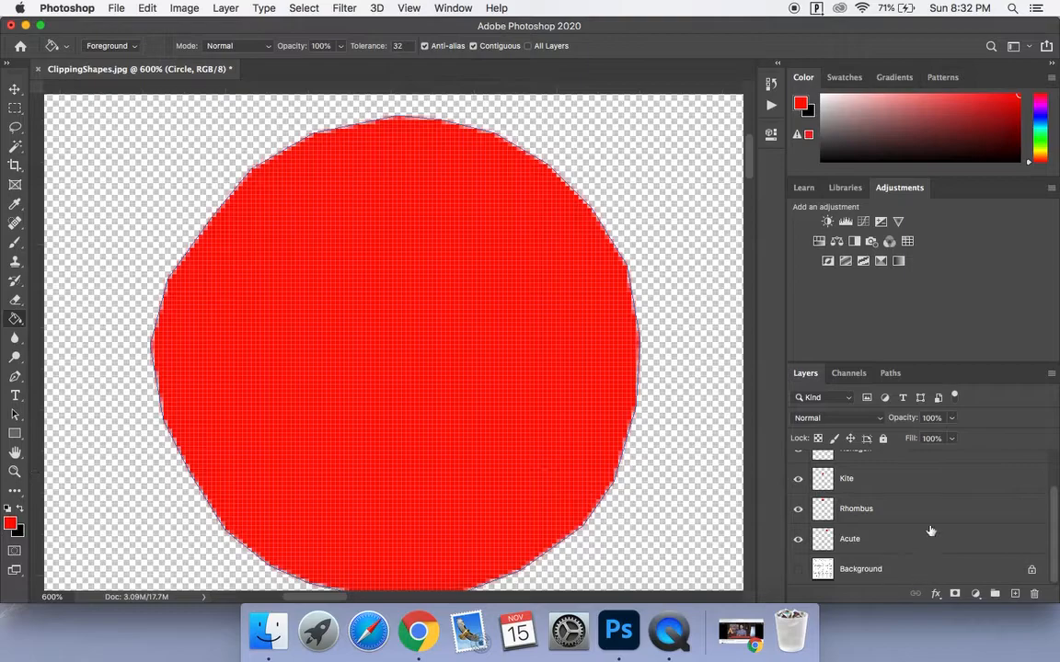
Show the Background layer again and delete the Circle layer
{"action": "left_click", "coordinate": [798, 570]}
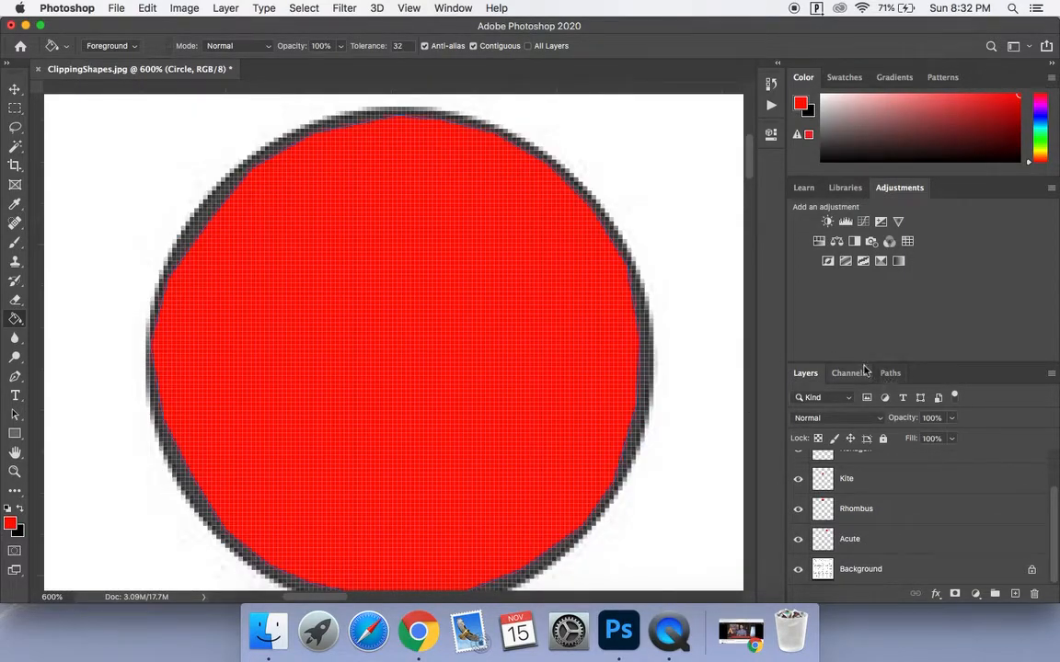
{"action": "scroll", "coordinate": [948, 545], "scroll_direction": "up", "scroll_amount": 2}
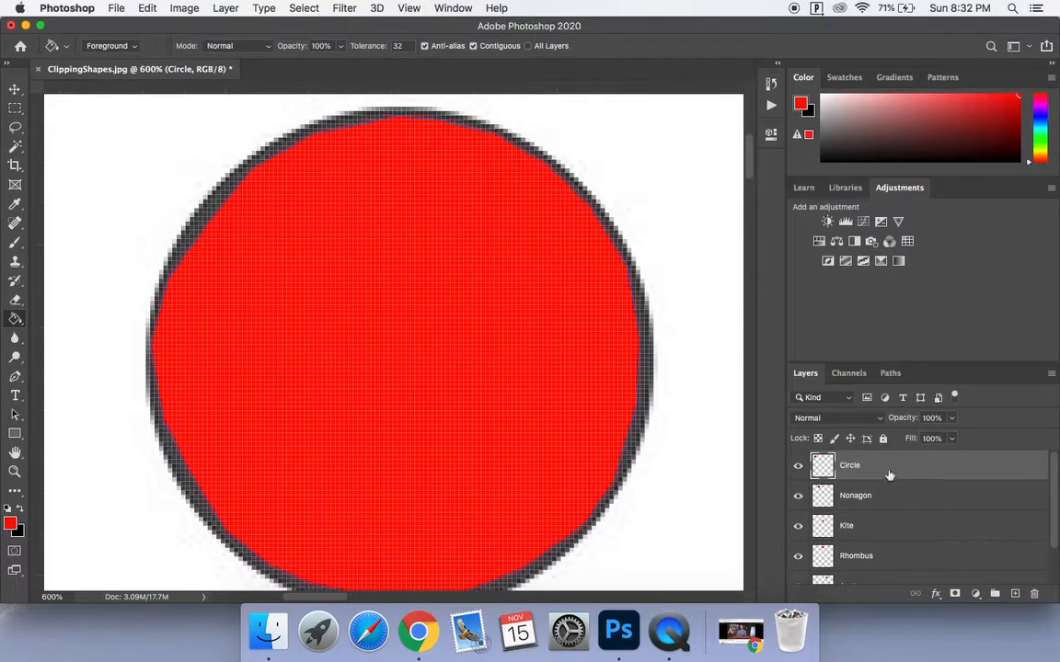
{"action": "left_click_drag", "start_coordinate": [895, 472], "coordinate": [1034, 594]}
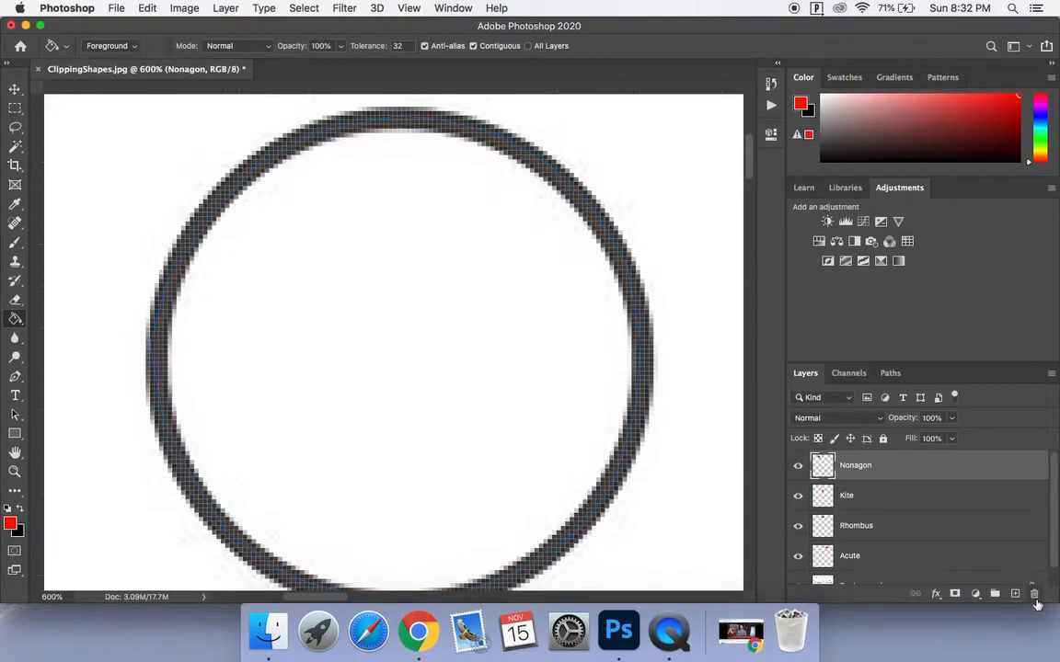
Delete the saved Circle path and switch to the Pen tool at 300% zoom
{"action": "left_click", "coordinate": [890, 373]}
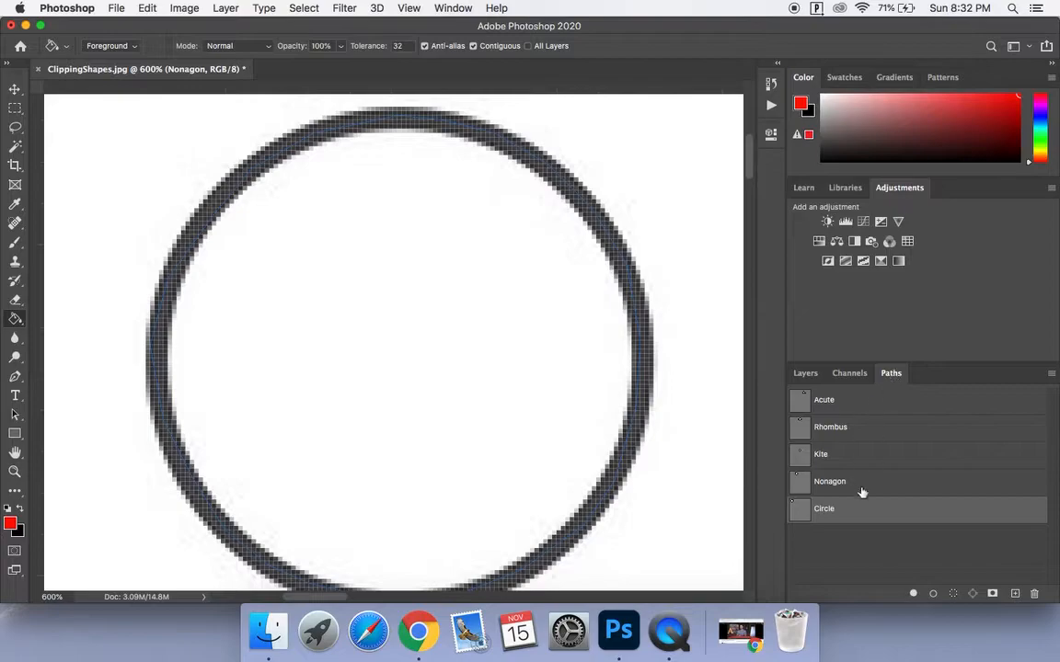
{"action": "left_click_drag", "start_coordinate": [858, 517], "coordinate": [1034, 594]}
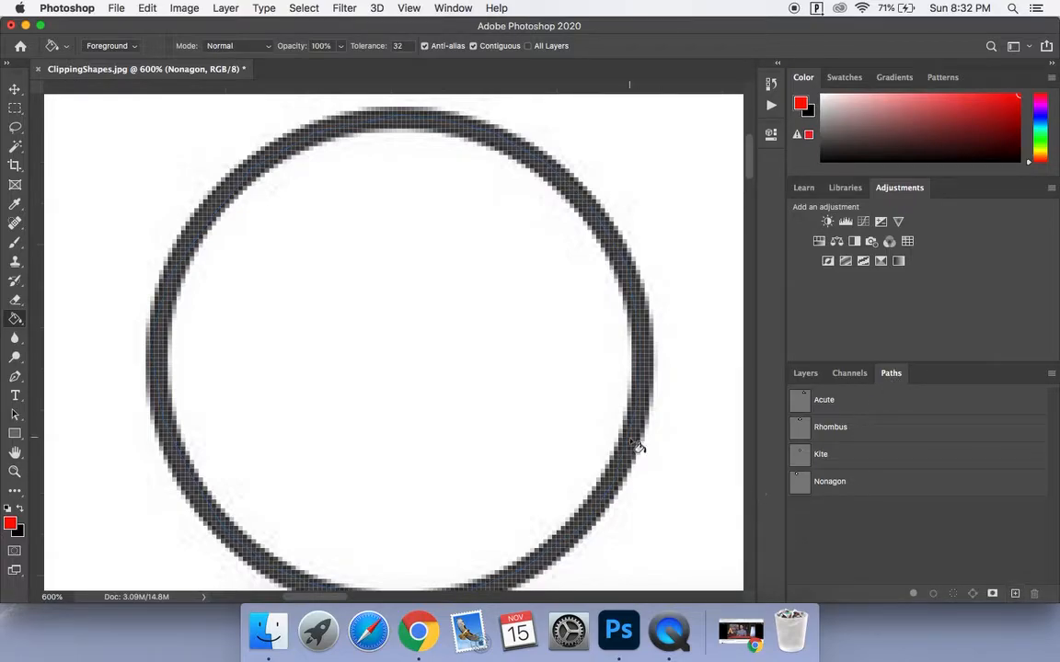
{"action": "key", "text": "super+minus"}
{"action": "key", "text": "super+minus"}
{"action": "key", "text": "super+minus"}
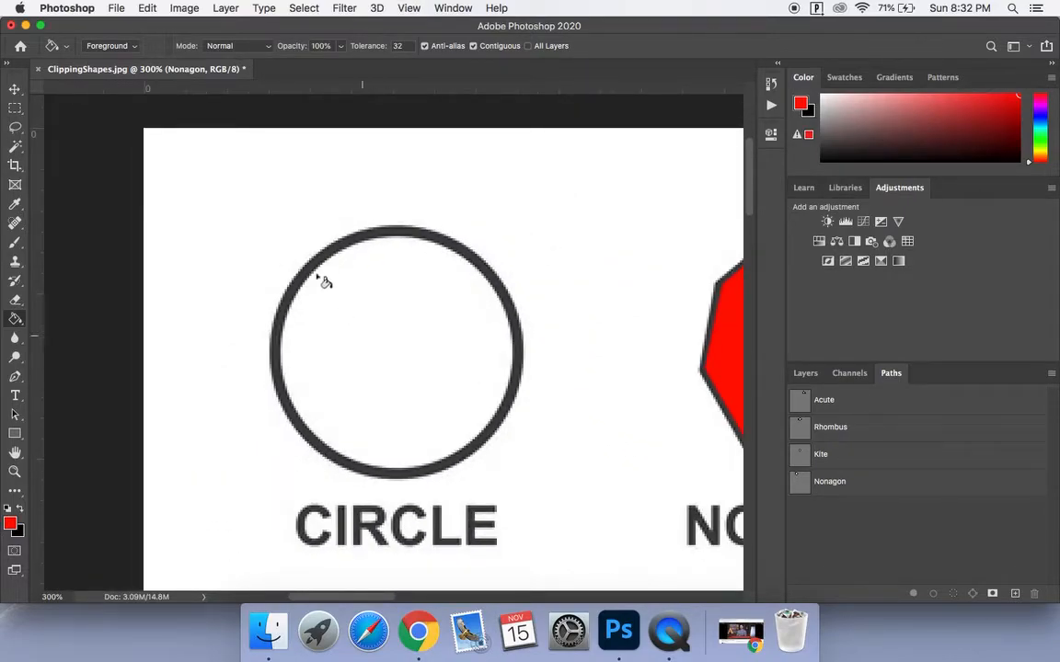
{"action": "left_click", "coordinate": [15, 379]}
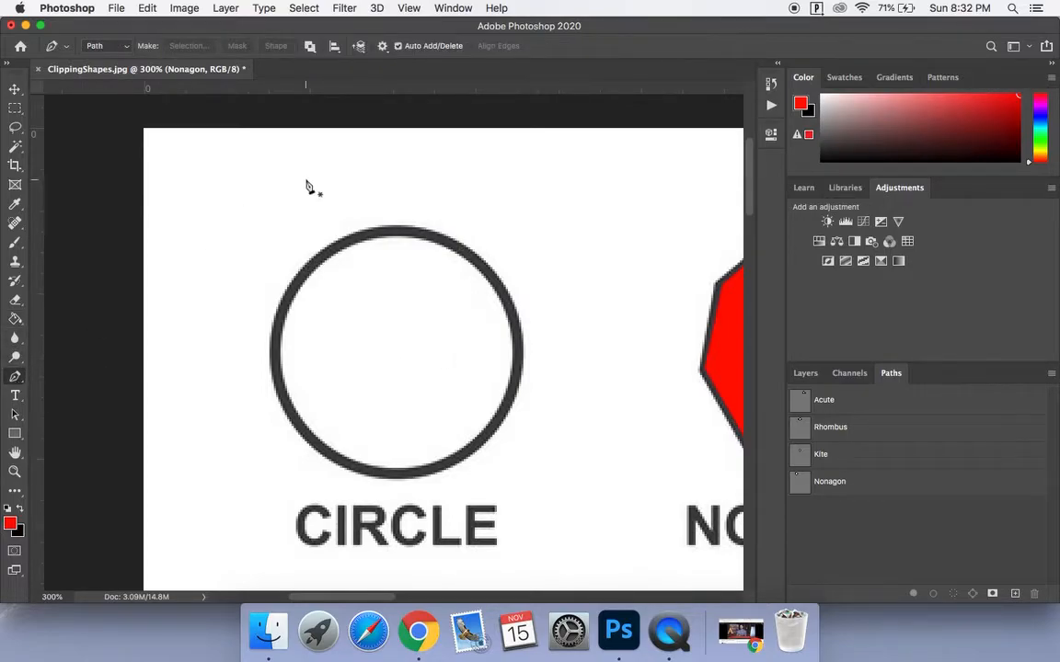
Try straight two-point Pen segments in the blank area above the circle, undoing each one
{"action": "left_click", "coordinate": [254, 181]}
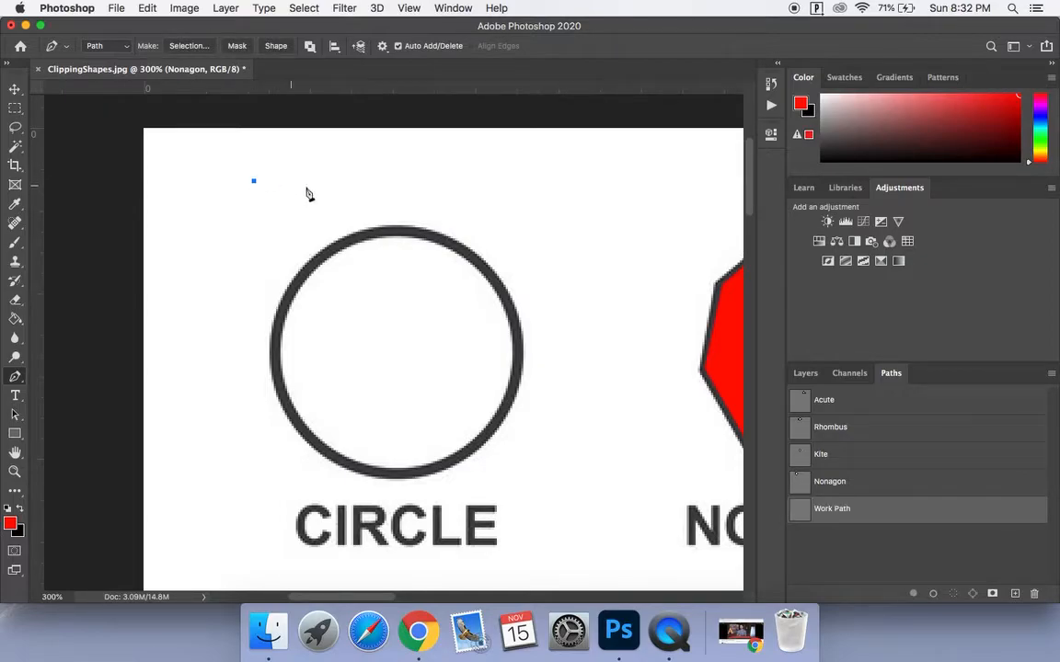
{"action": "left_click", "coordinate": [483, 176]}
{"action": "key", "text": "super+z"}
{"action": "key", "text": "super+z"}
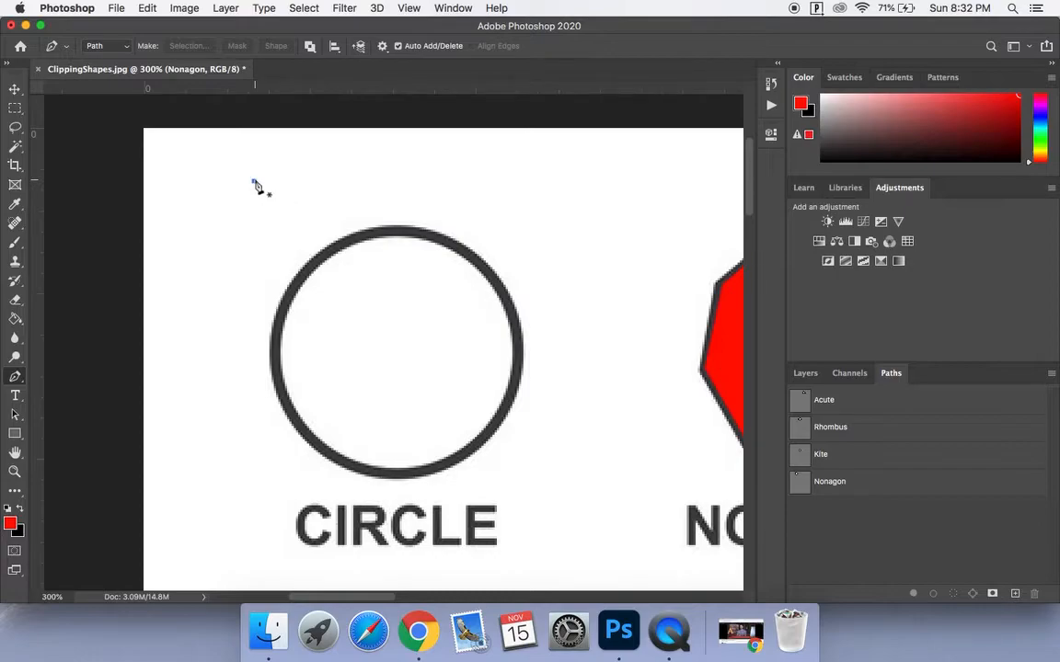
{"action": "left_click", "coordinate": [254, 181]}
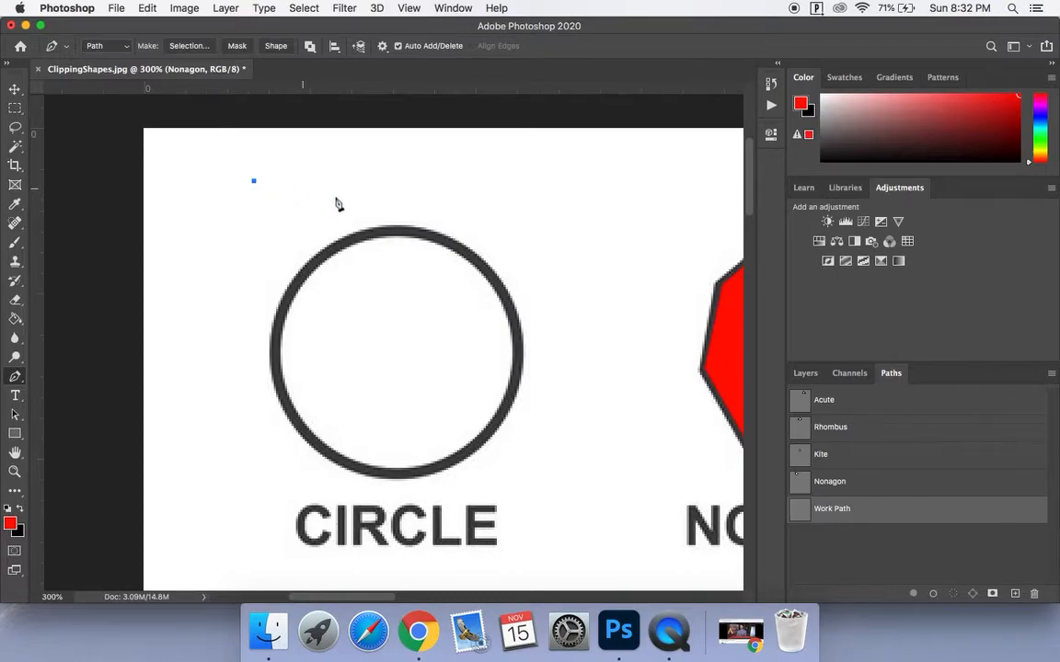
{"action": "left_click", "coordinate": [469, 180]}
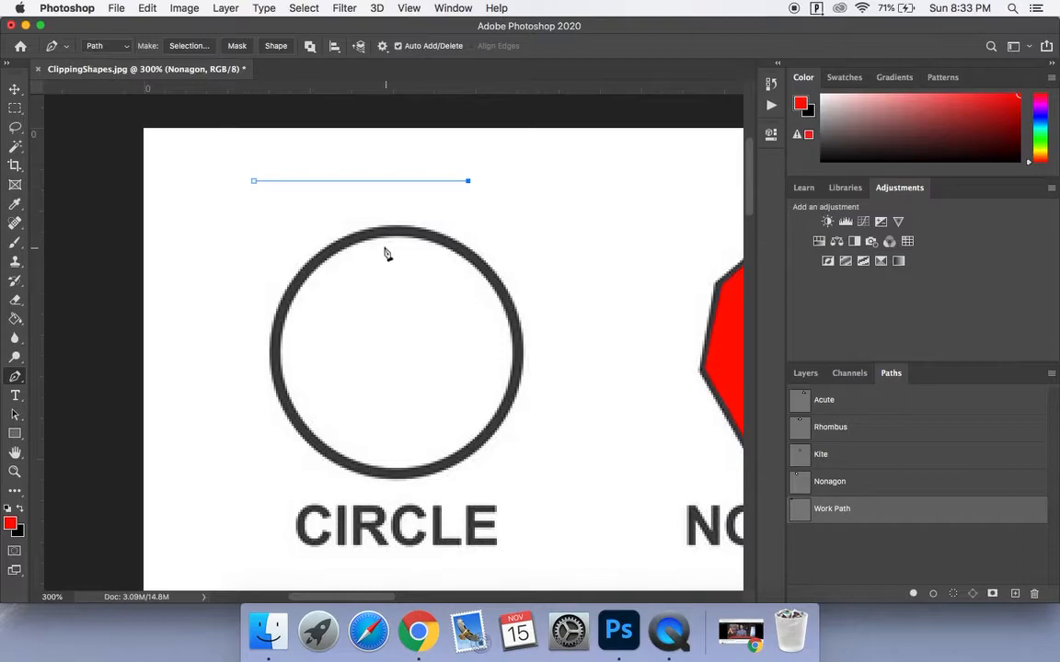
{"action": "key", "text": "super+z"}
{"action": "key", "text": "super+z"}
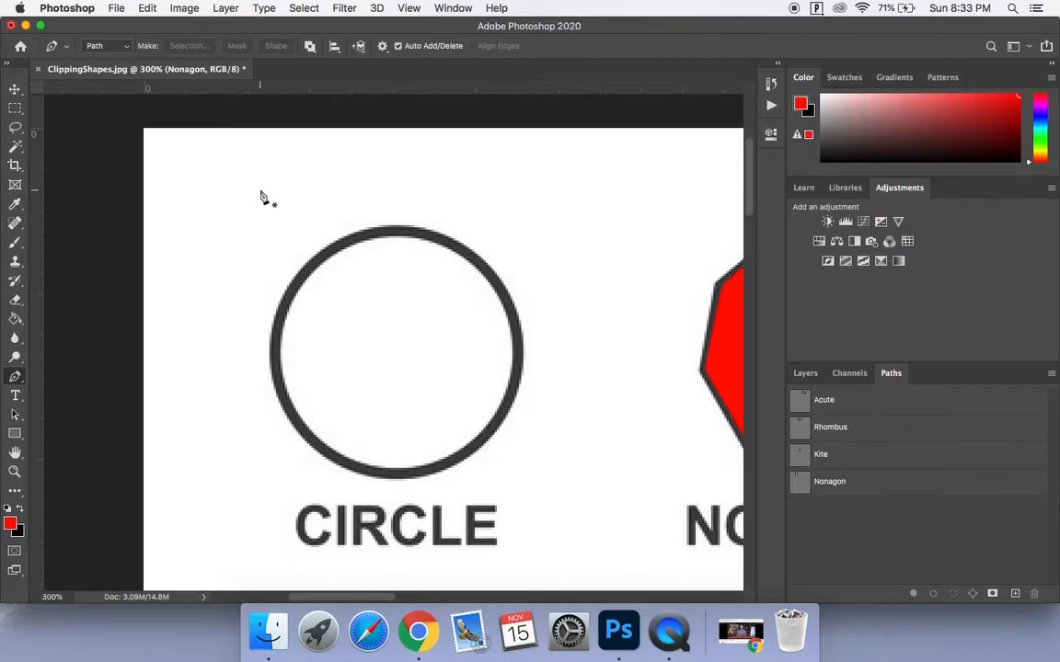
Try a Pen curve above the circle with the first anchor's handle pulled down and away, and undo it
{"action": "left_click_drag", "start_coordinate": [260, 192], "coordinate": [196, 246]}
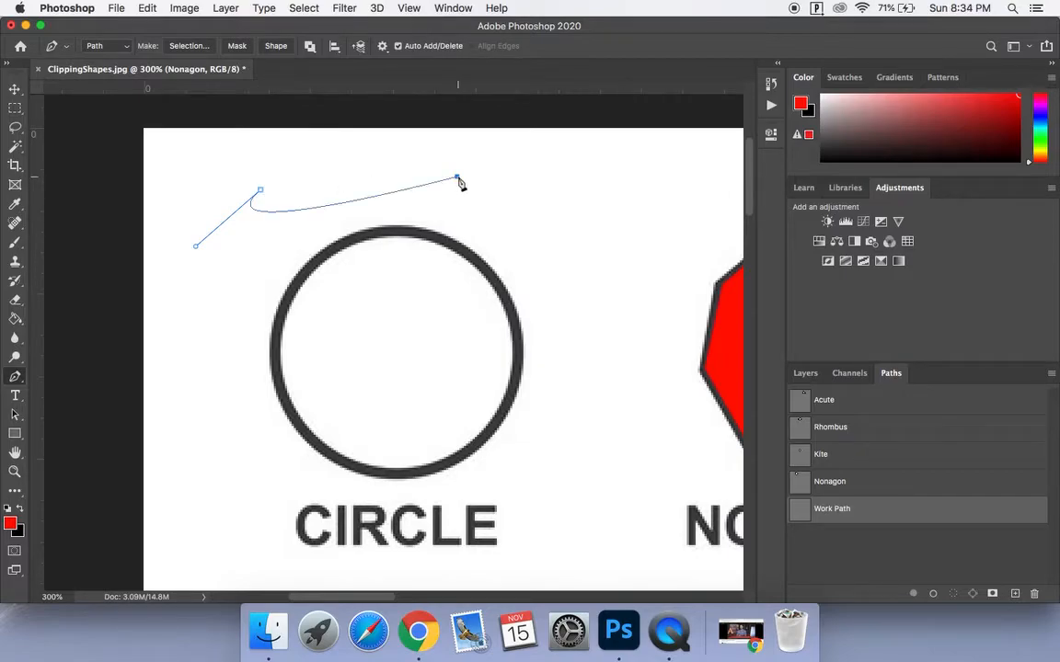
{"action": "left_click_drag", "start_coordinate": [457, 176], "coordinate": [517, 283]}
{"action": "key", "text": "super+z"}
{"action": "key", "text": "super+z"}
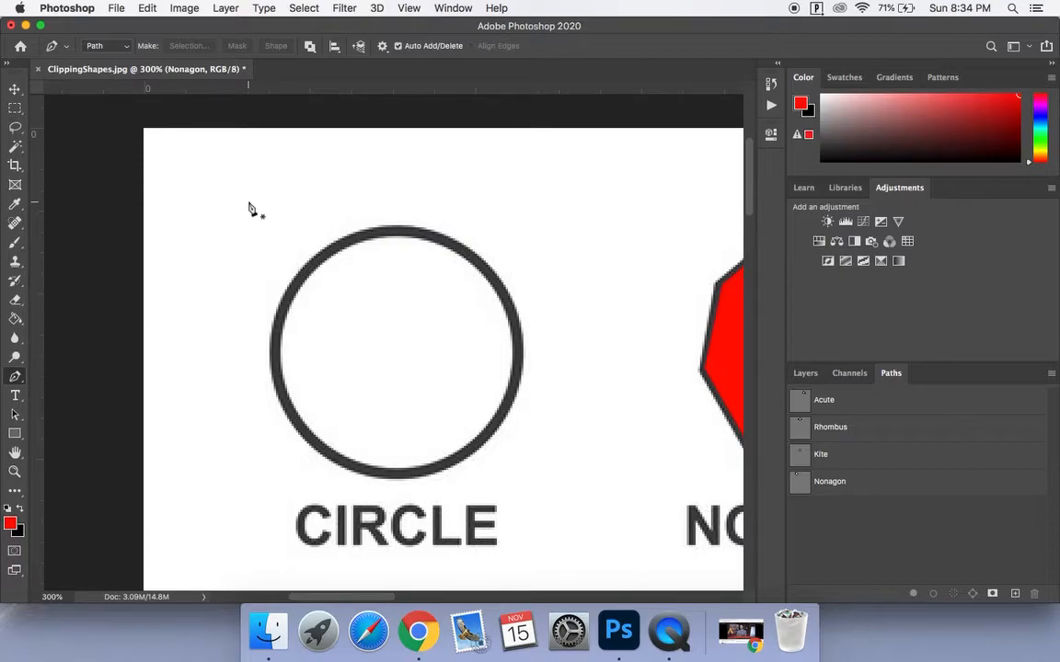
Draw a two-anchor arch above the circle with the Pen tool and reshape it by adjusting both anchors' direction handles
{"action": "left_click_drag", "start_coordinate": [249, 203], "coordinate": [311, 138]}
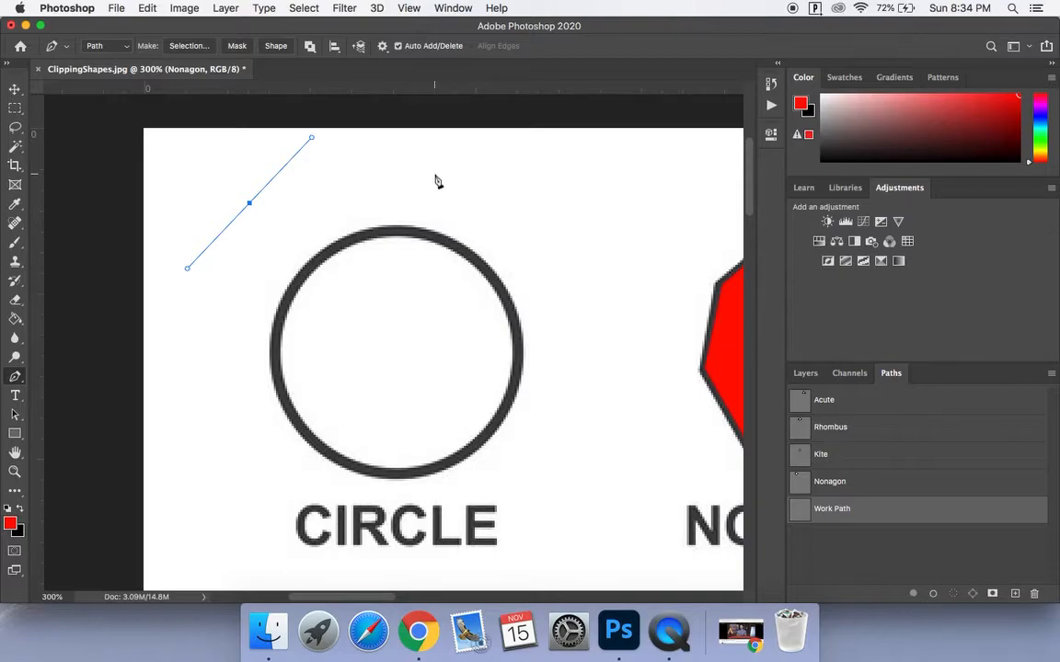
{"action": "left_click_drag", "start_coordinate": [435, 175], "coordinate": [496, 238]}
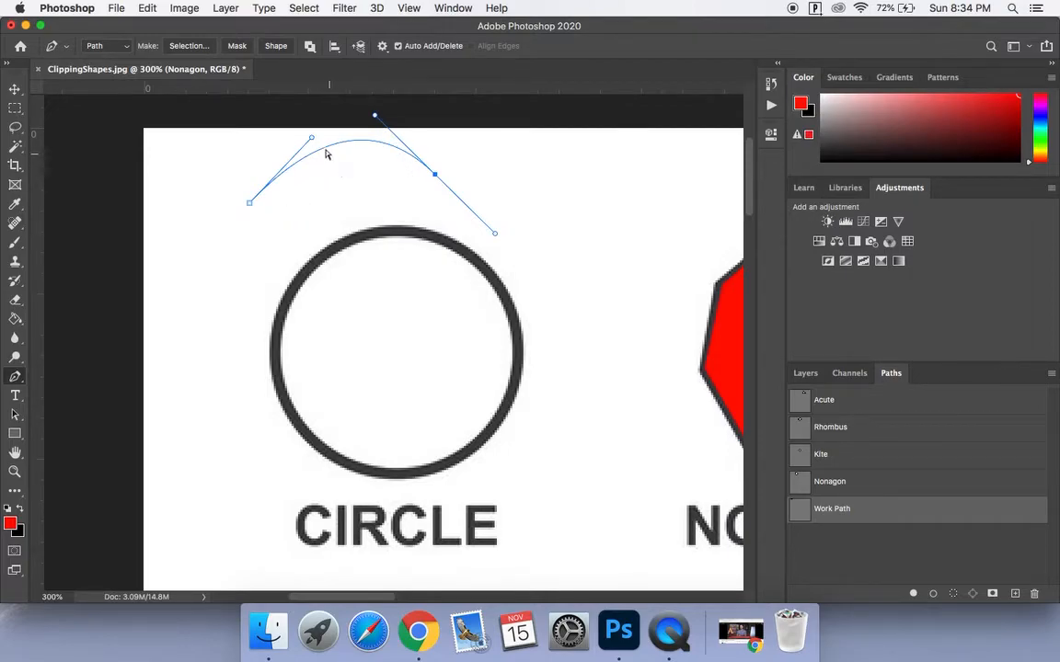
{"action": "left_click_drag", "start_coordinate": [312, 139], "coordinate": [287, 141]}
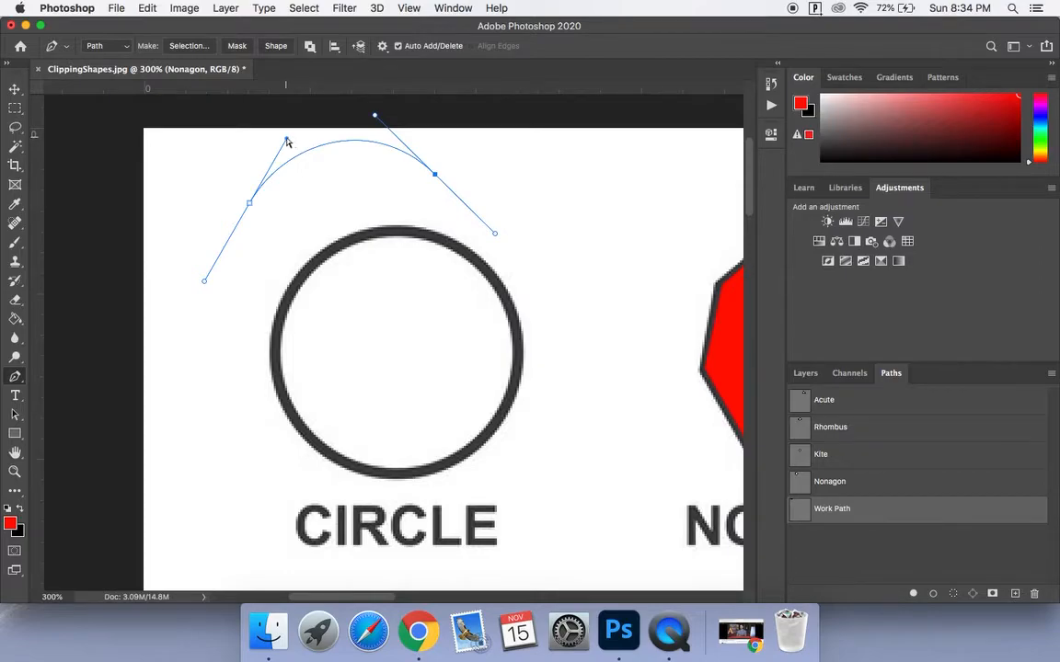
{"action": "mouse_move", "coordinate": [287, 141]}
{"action": "left_mouse_down"}
{"action": "mouse_move", "coordinate": [258, 112]}
{"action": "mouse_move", "coordinate": [314, 106]}
{"action": "mouse_move", "coordinate": [319, 91]}
{"action": "mouse_move", "coordinate": [249, 181]}
{"action": "mouse_move", "coordinate": [224, 154]}
{"action": "mouse_move", "coordinate": [241, 113]}
{"action": "mouse_move", "coordinate": [298, 102]}
{"action": "mouse_move", "coordinate": [328, 132]}
{"action": "mouse_move", "coordinate": [281, 121]}
{"action": "mouse_move", "coordinate": [176, 139]}
{"action": "mouse_move", "coordinate": [225, 120]}
{"action": "mouse_move", "coordinate": [301, 126]}
{"action": "mouse_move", "coordinate": [308, 136]}
{"action": "mouse_move", "coordinate": [289, 119]}
{"action": "mouse_move", "coordinate": [227, 124]}
{"action": "mouse_move", "coordinate": [194, 144]}
{"action": "mouse_move", "coordinate": [268, 107]}
{"action": "mouse_move", "coordinate": [317, 138]}
{"action": "mouse_move", "coordinate": [229, 153]}
{"action": "mouse_move", "coordinate": [293, 144]}
{"action": "mouse_move", "coordinate": [271, 140]}
{"action": "mouse_move", "coordinate": [289, 144]}
{"action": "mouse_move", "coordinate": [282, 139]}
{"action": "left_mouse_up"}
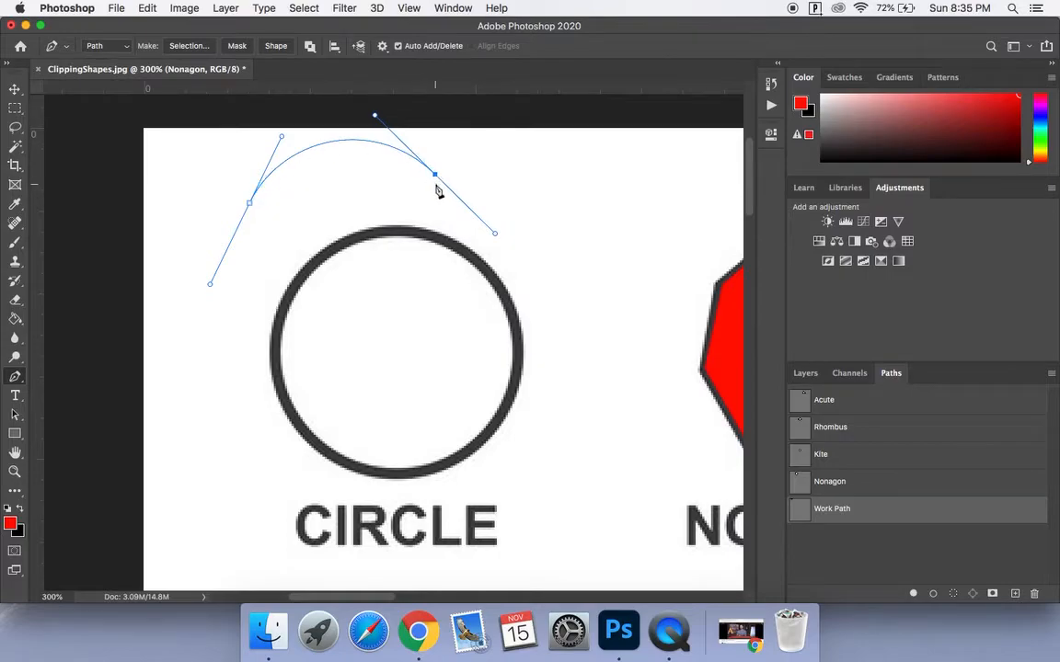
{"action": "mouse_move", "coordinate": [377, 118]}
{"action": "left_mouse_down"}
{"action": "mouse_move", "coordinate": [399, 146]}
{"action": "mouse_move", "coordinate": [339, 111]}
{"action": "mouse_move", "coordinate": [393, 114]}
{"action": "mouse_move", "coordinate": [391, 126]}
{"action": "left_mouse_up"}
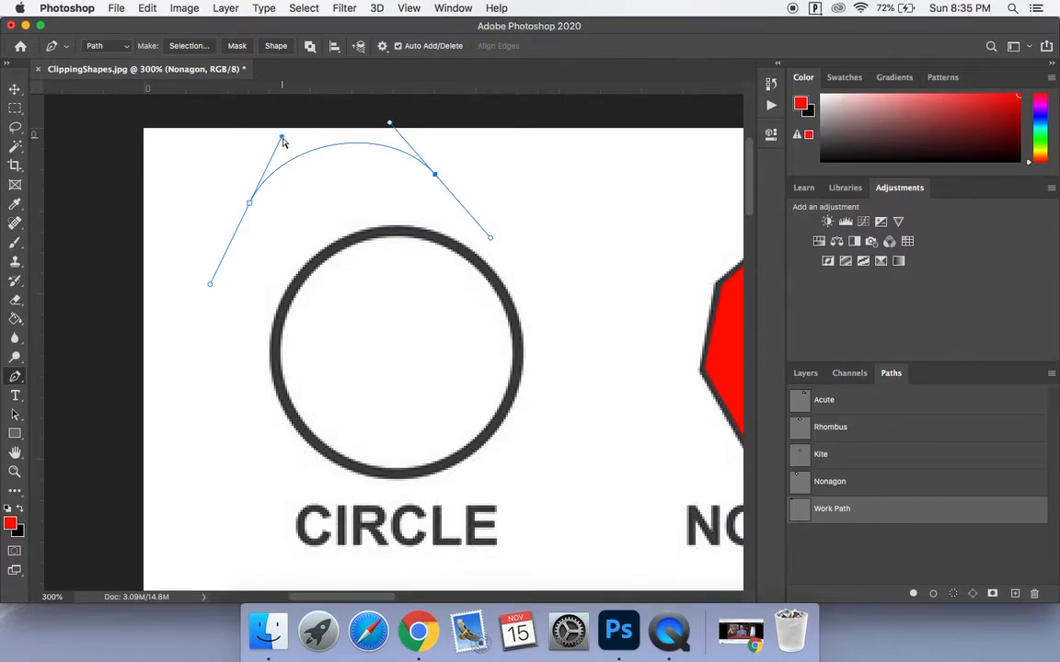
{"action": "left_click_drag", "start_coordinate": [282, 141], "coordinate": [283, 263]}
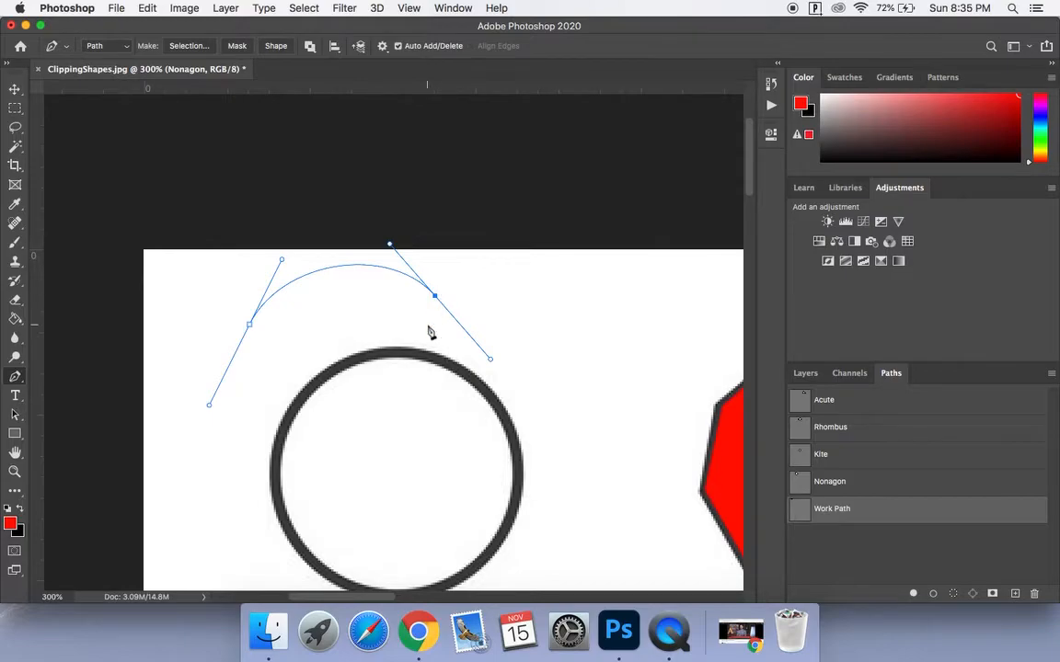
Add a third curved anchor inside the circle, close the practice path, and adjust the starting anchor's handles to round the shape
{"action": "left_click_drag", "start_coordinate": [368, 452], "coordinate": [288, 463]}
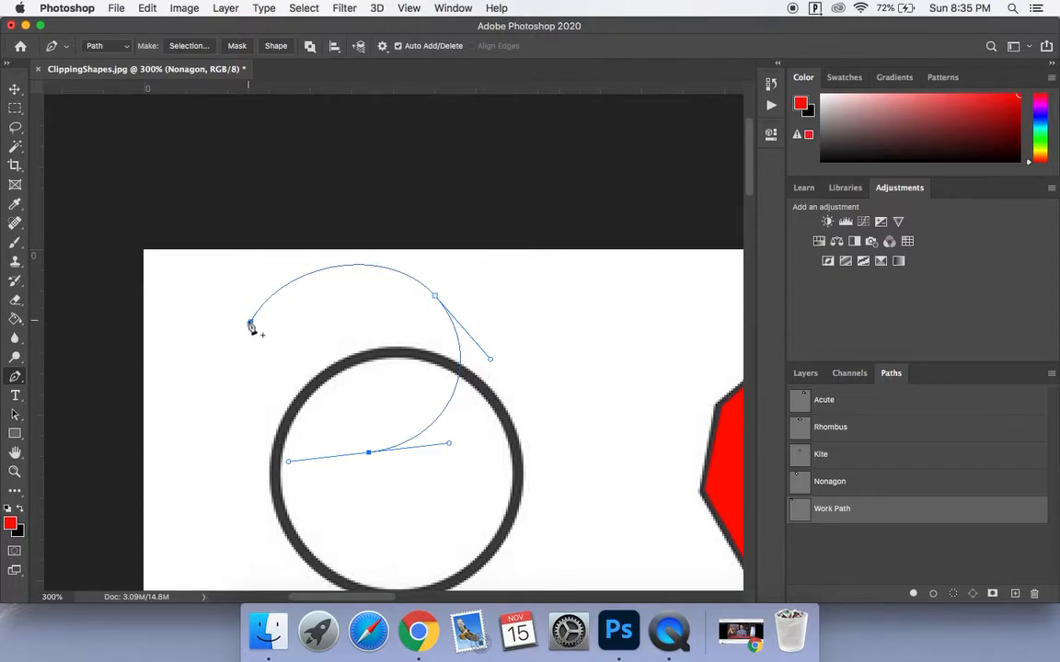
{"action": "left_click_drag", "start_coordinate": [250, 327], "coordinate": [262, 267]}
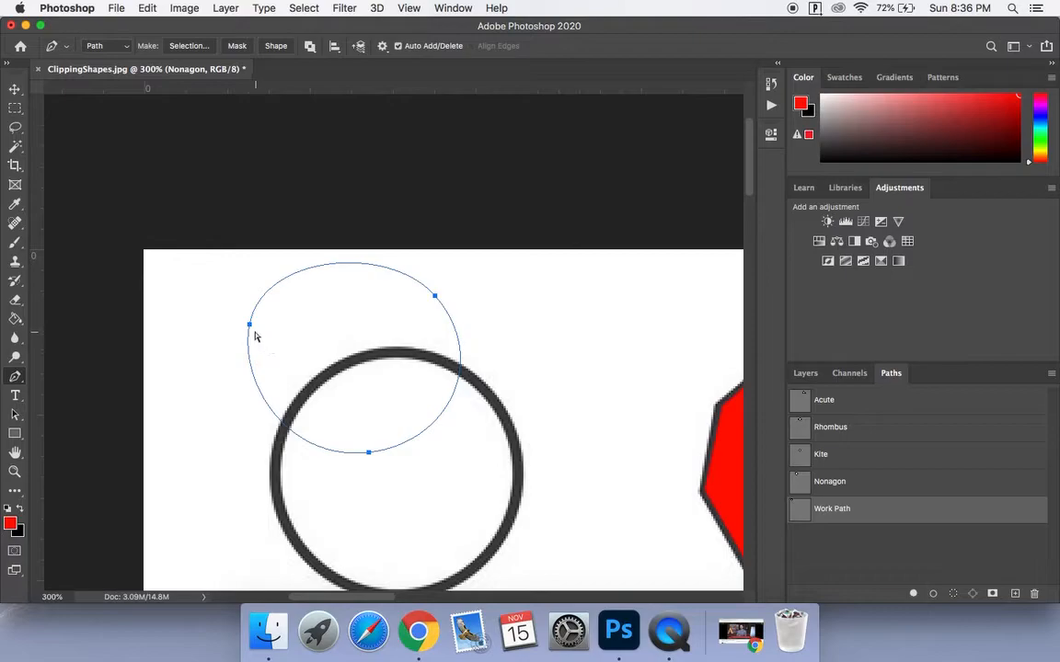
{"action": "left_click", "coordinate": [249, 327]}
{"action": "left_click_drag", "start_coordinate": [238, 386], "coordinate": [219, 424]}
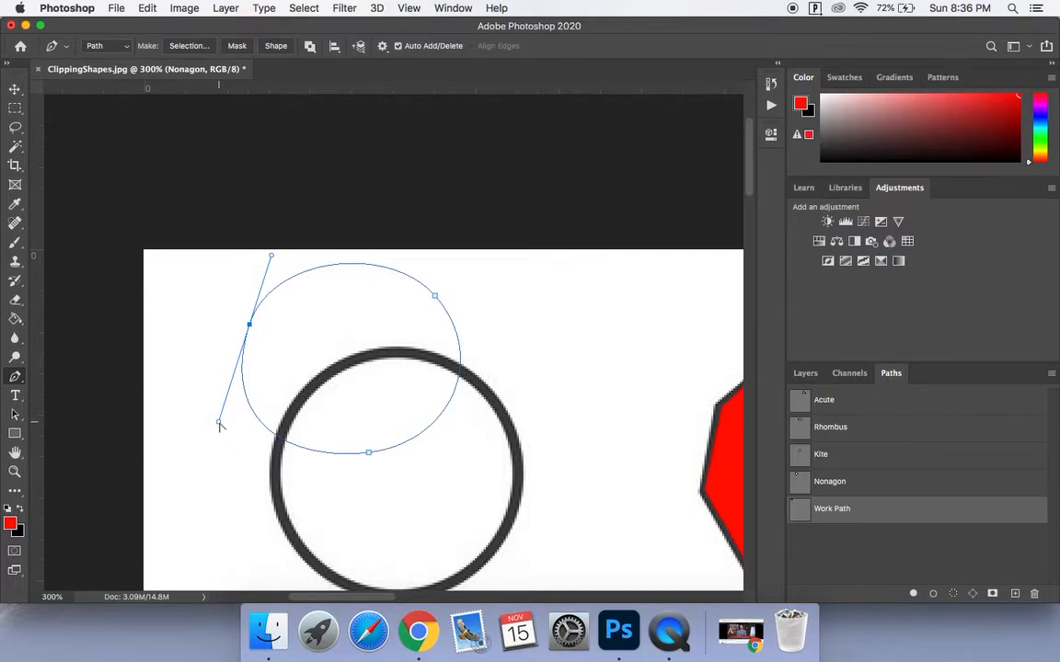
{"action": "left_click_drag", "start_coordinate": [218, 425], "coordinate": [235, 386]}
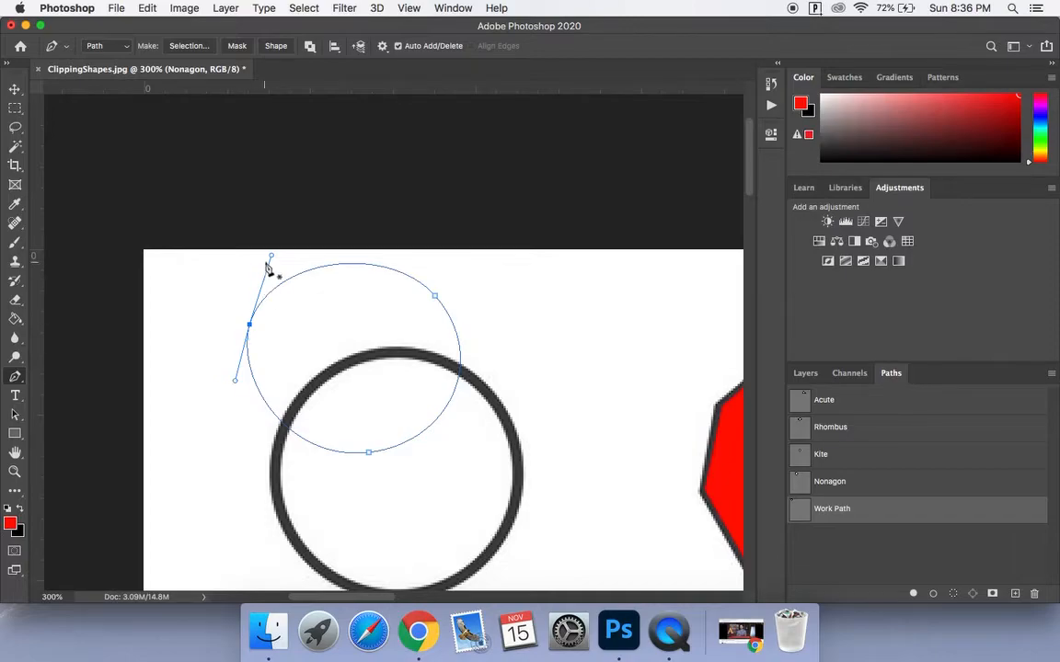
{"action": "left_click_drag", "start_coordinate": [271, 258], "coordinate": [291, 238]}
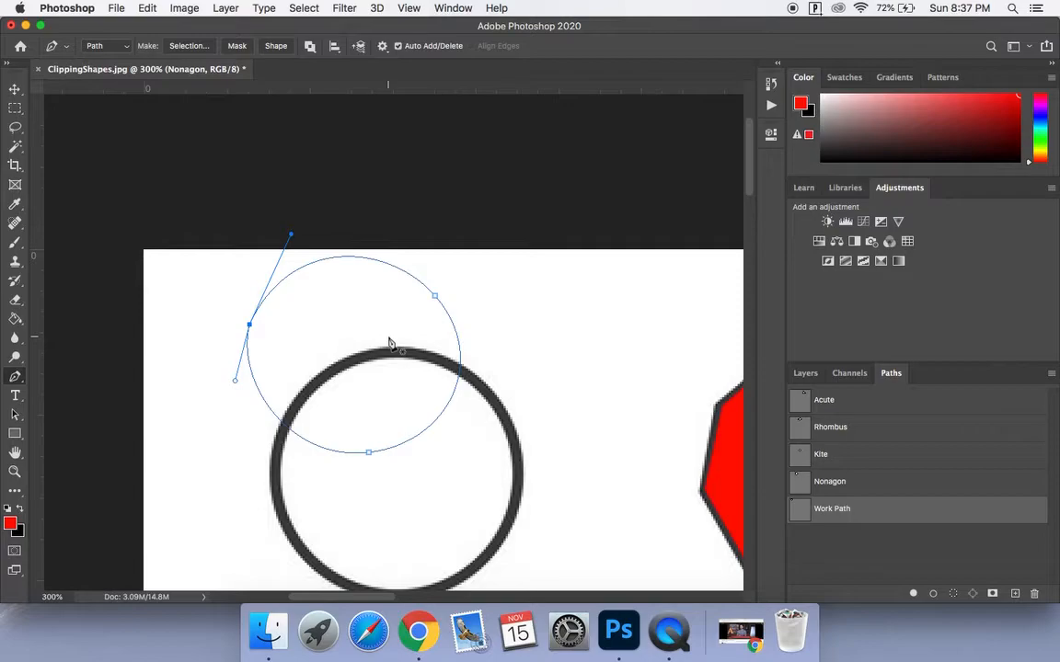
Undo all the practice curve edits until the work path is gone
{"action": "key", "text": "super+z"}
{"action": "key", "text": "super+z"}
{"action": "key", "text": "super+z"}
{"action": "key", "text": "super+z"}
{"action": "key", "text": "super+z"}
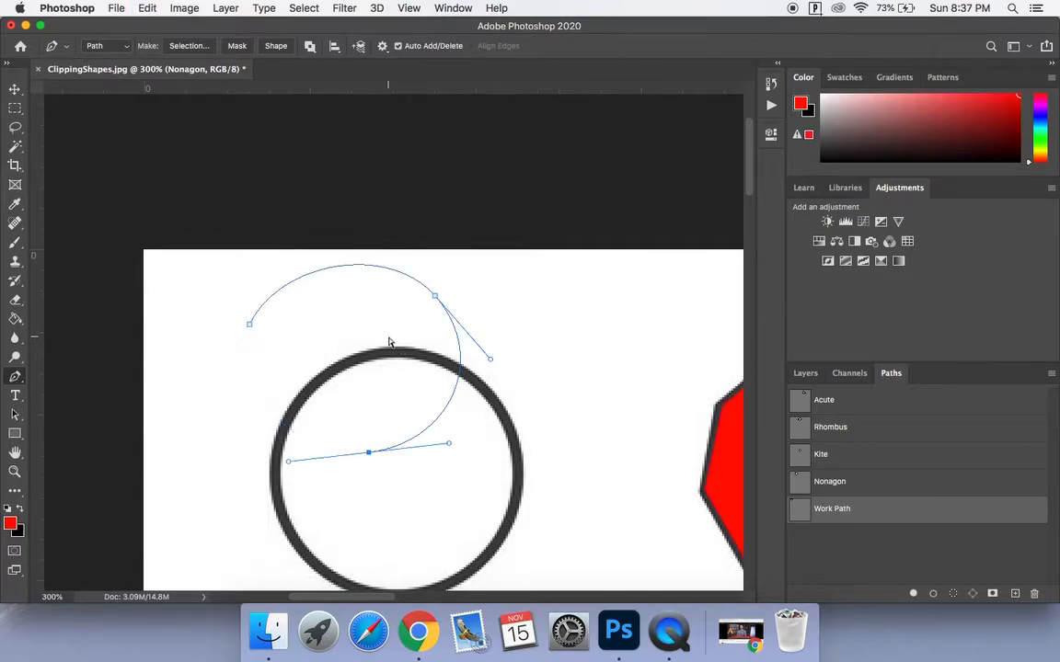
{"action": "key", "text": "super+z"}
{"action": "key", "text": "super+z"}
{"action": "key", "text": "super+z"}
{"action": "key", "text": "super+z"}
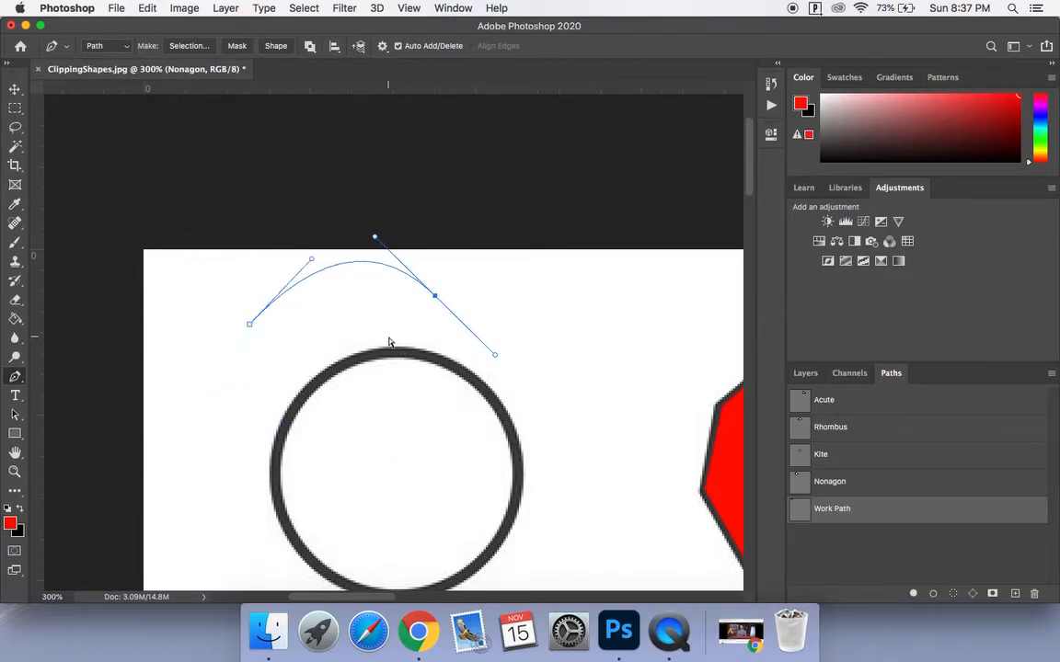
{"action": "key", "text": "super+z"}
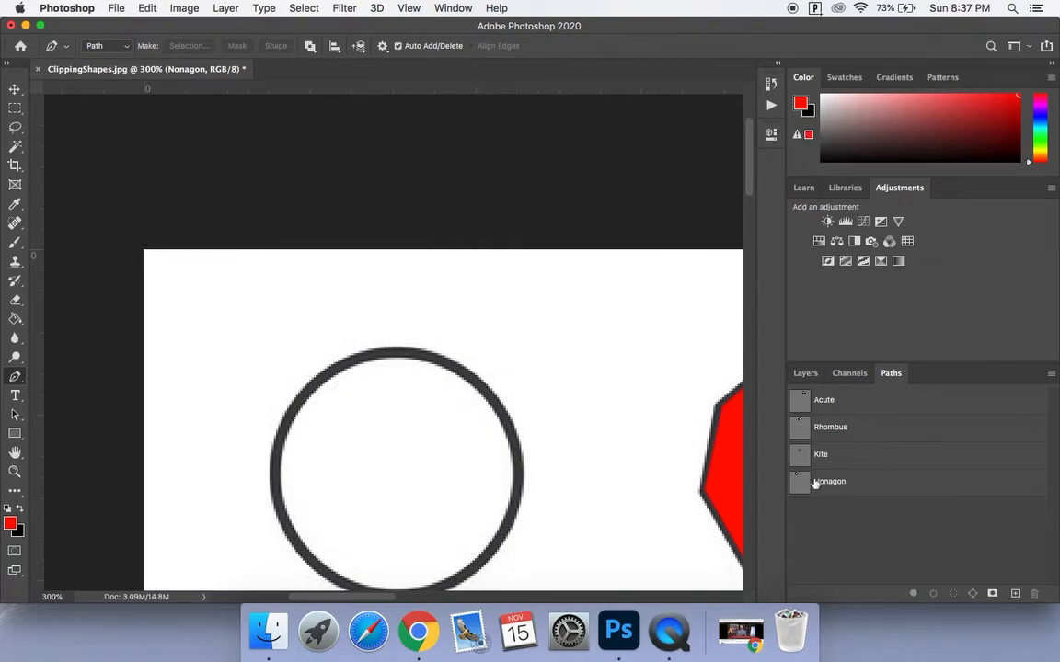
Trace the circle with a closed Pen path using two anchors, at its top and bottom, with horizontal direction handles
{"action": "scroll", "coordinate": [683, 438], "scroll_direction": "down", "scroll_amount": 5}
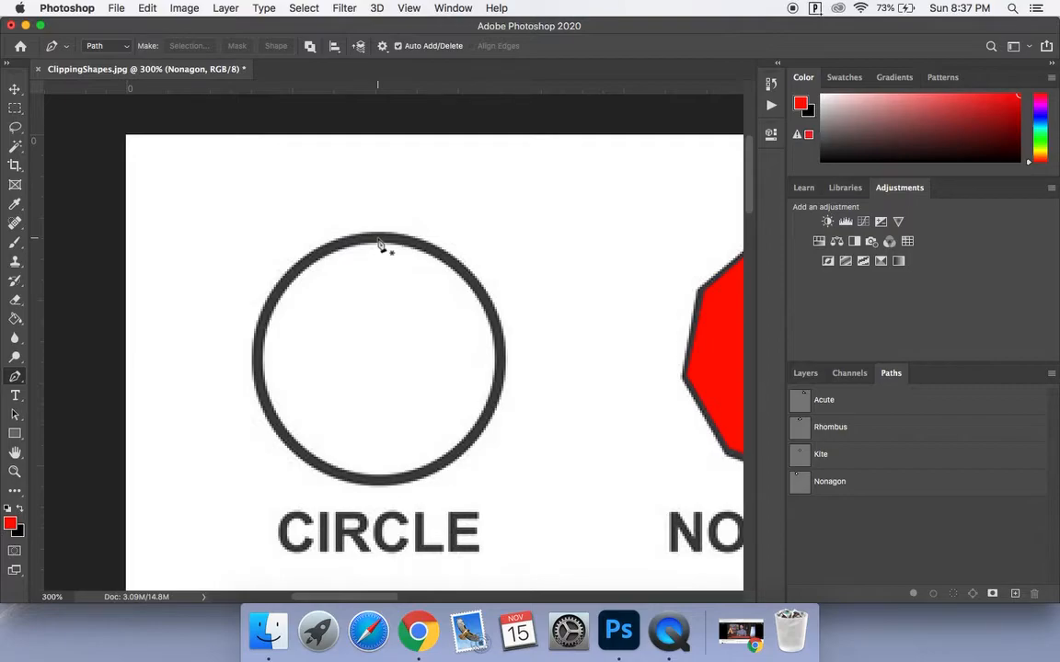
{"action": "left_click_drag", "start_coordinate": [380, 238], "coordinate": [539, 263]}
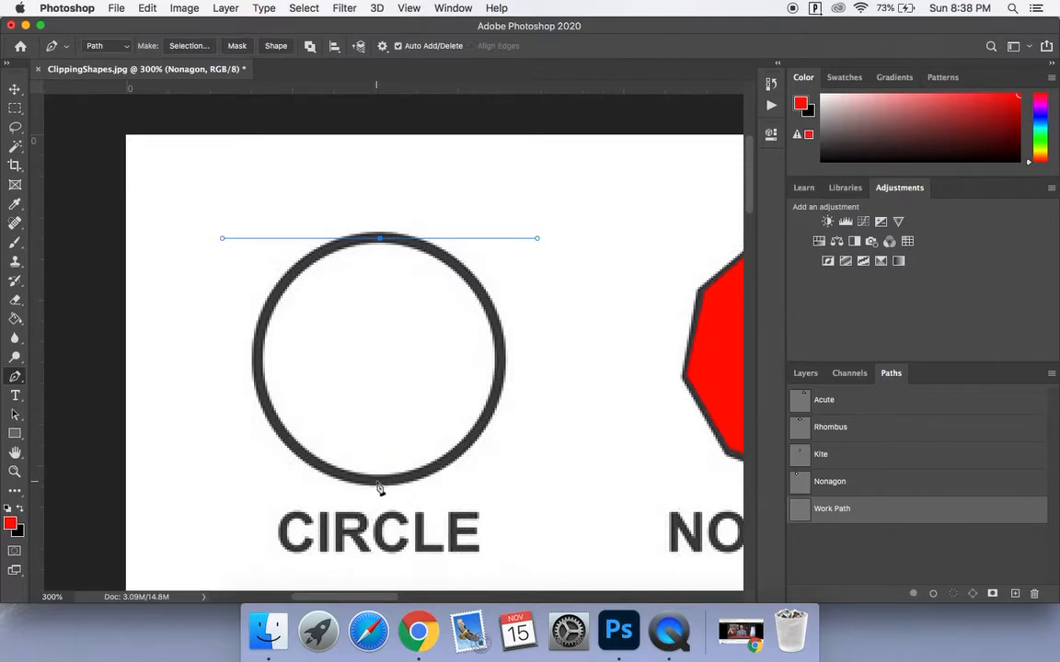
{"action": "left_click_drag", "start_coordinate": [380, 480], "coordinate": [221, 484]}
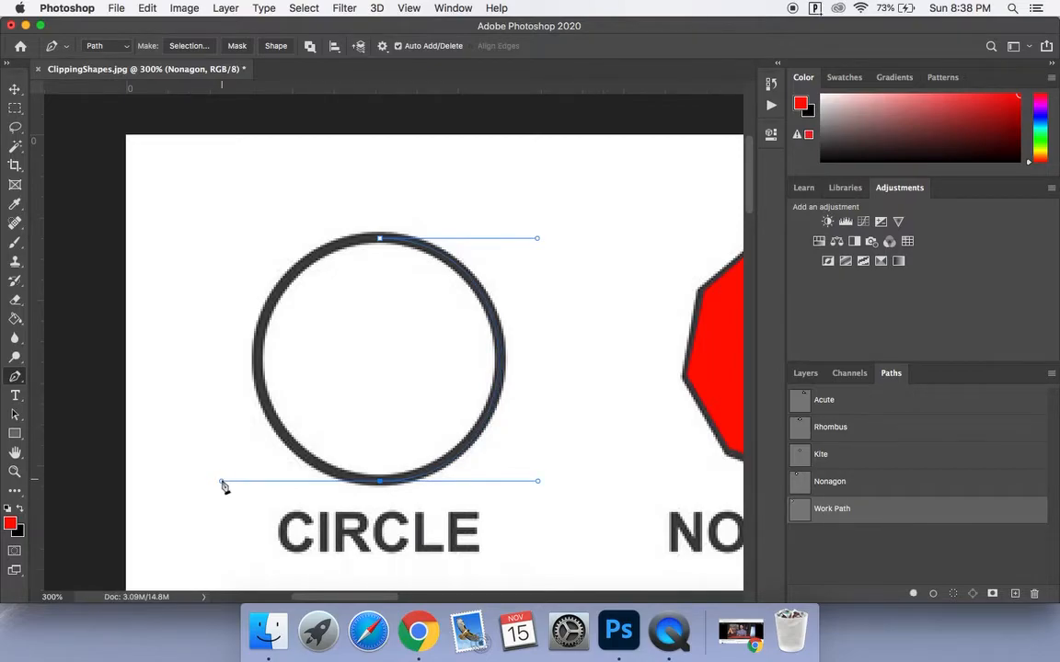
{"action": "left_click", "coordinate": [380, 242]}
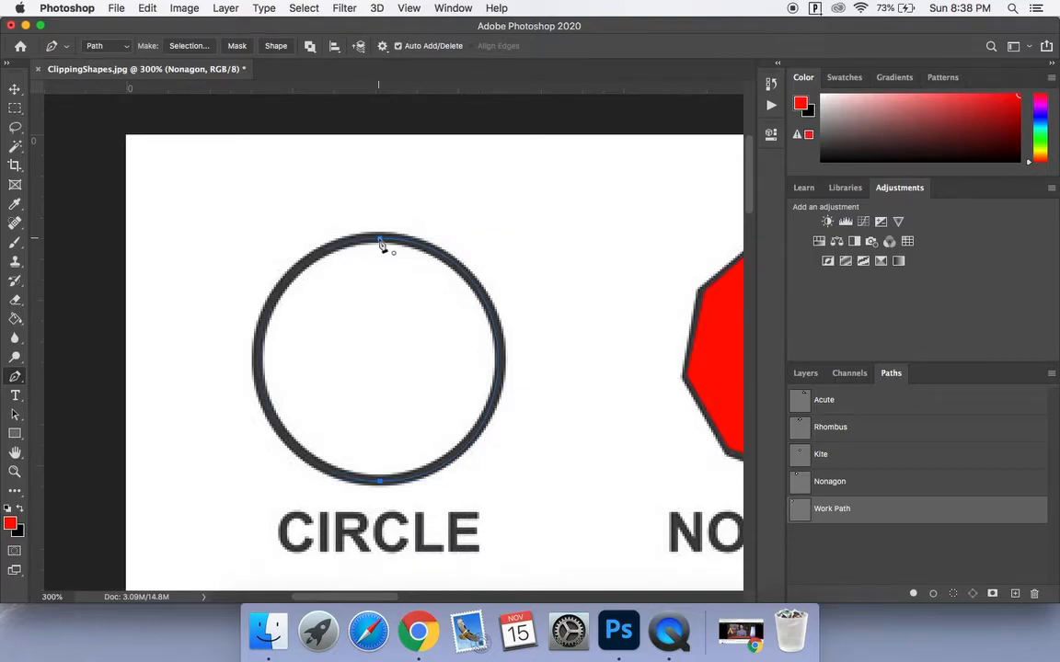
{"action": "left_click_drag", "start_coordinate": [380, 242], "coordinate": [515, 225]}
{"action": "left_click", "coordinate": [445, 463]}
Save the work path as Circle and load it as a selection
{"action": "double_click", "coordinate": [839, 517]}
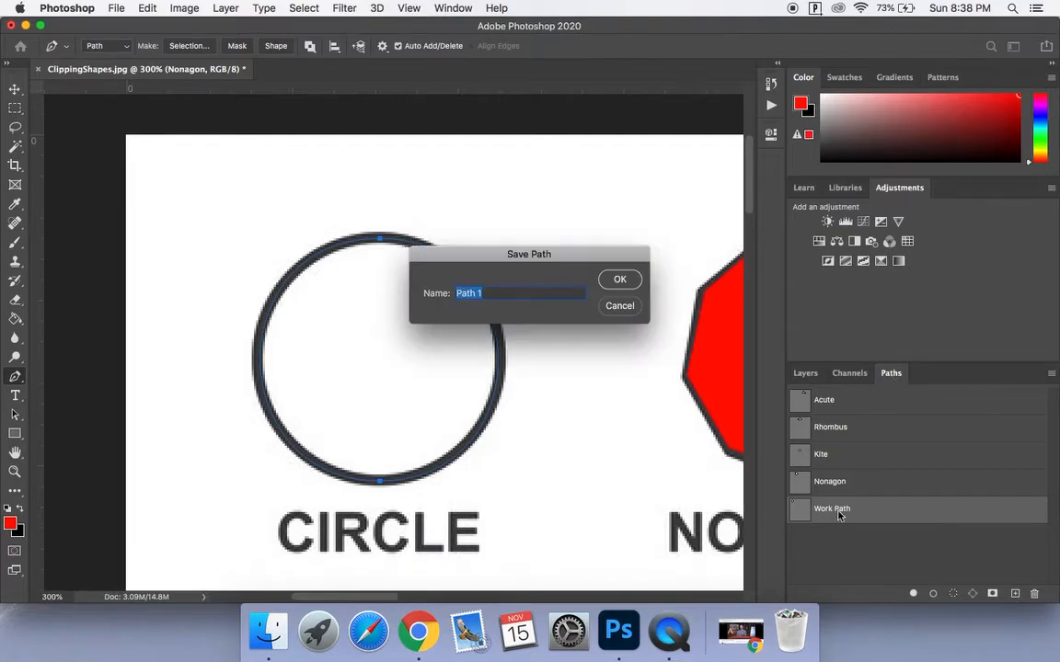
{"action": "type", "text": "Cl"}
{"action": "key", "text": "Return"}
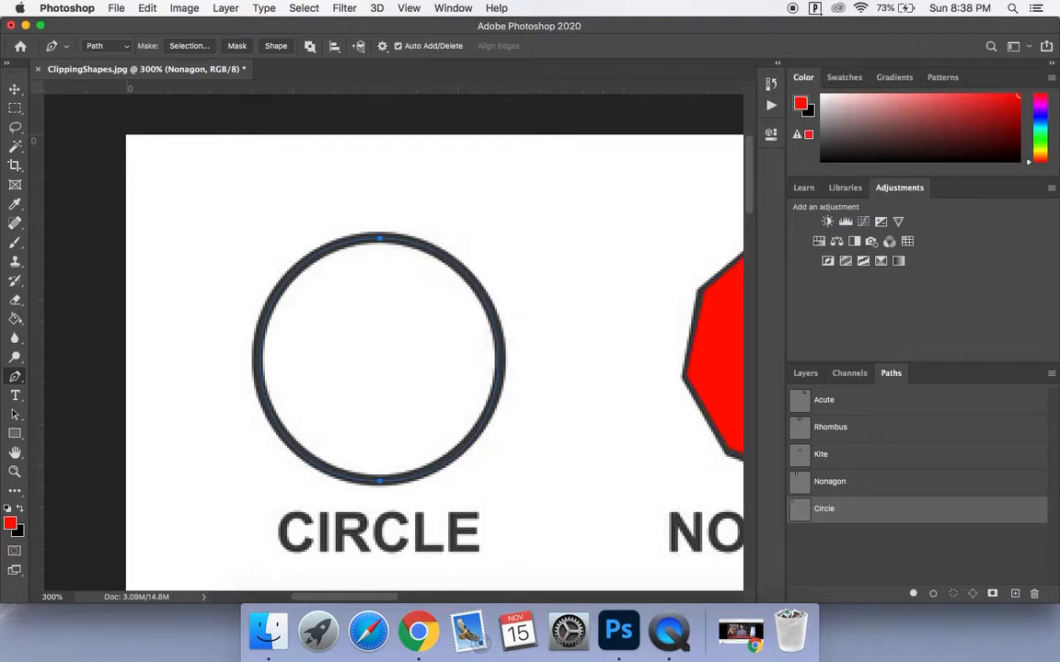
{"action": "left_click", "coordinate": [954, 595]}
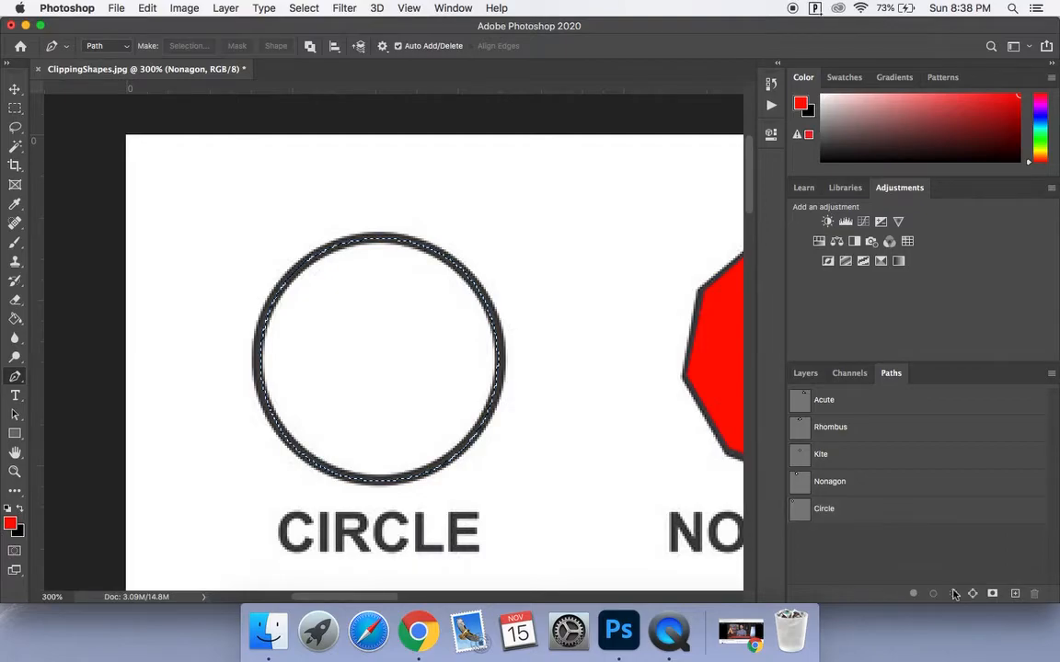
Add a new layer named Circle, fill the circle selection on it with the red foreground color, and deselect
{"action": "left_click", "coordinate": [806, 373]}
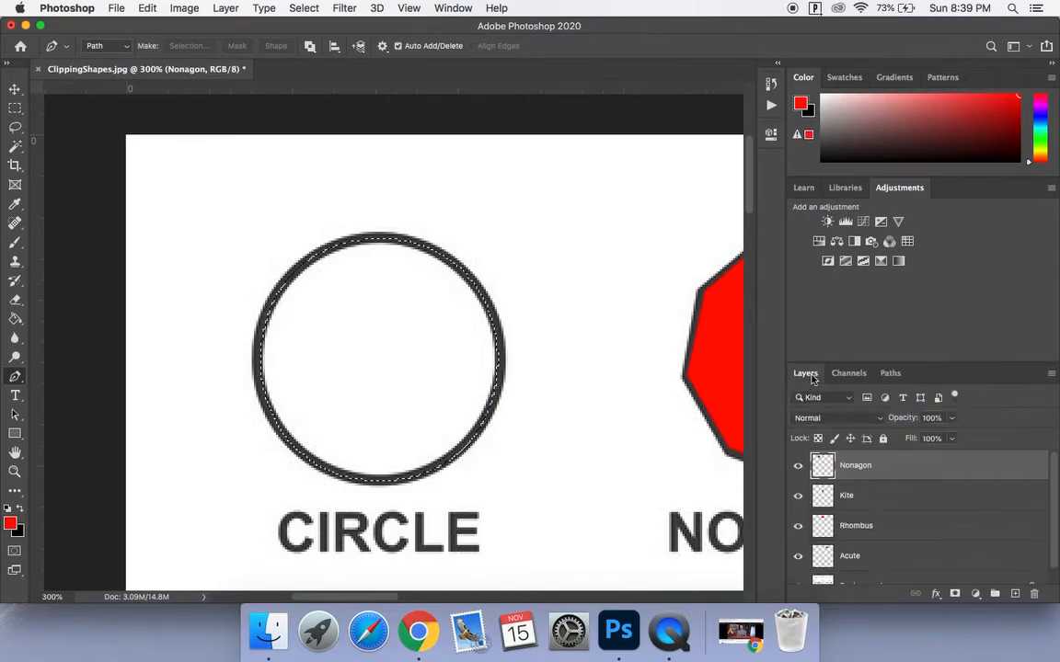
{"action": "left_click", "coordinate": [1014, 593]}
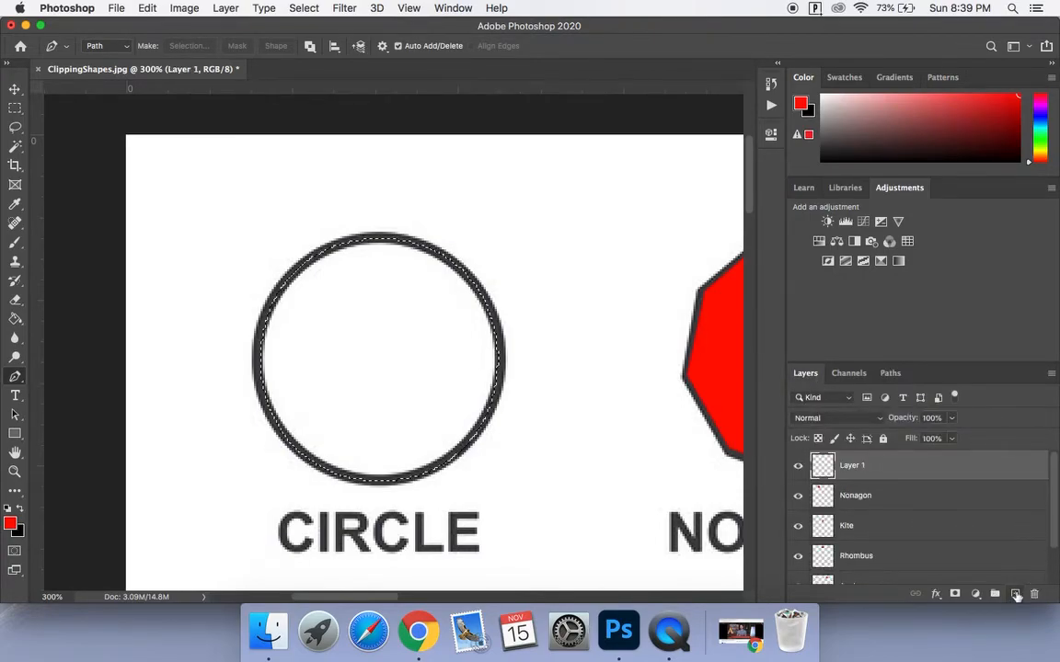
{"action": "double_click", "coordinate": [852, 466]}
{"action": "type", "text": "Circle"}
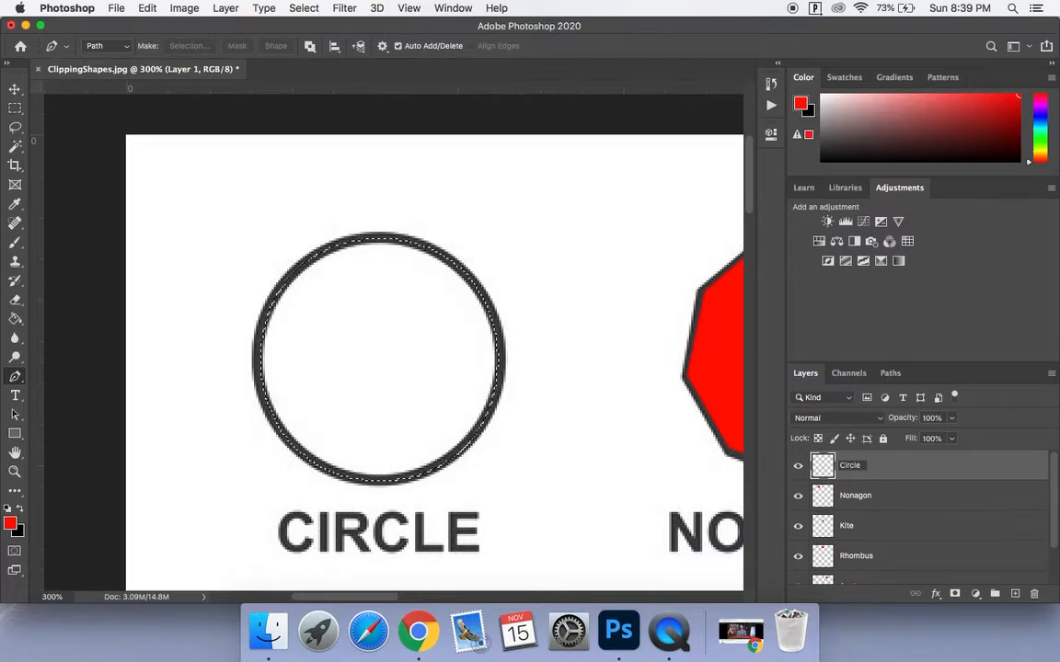
{"action": "key", "text": "Return"}
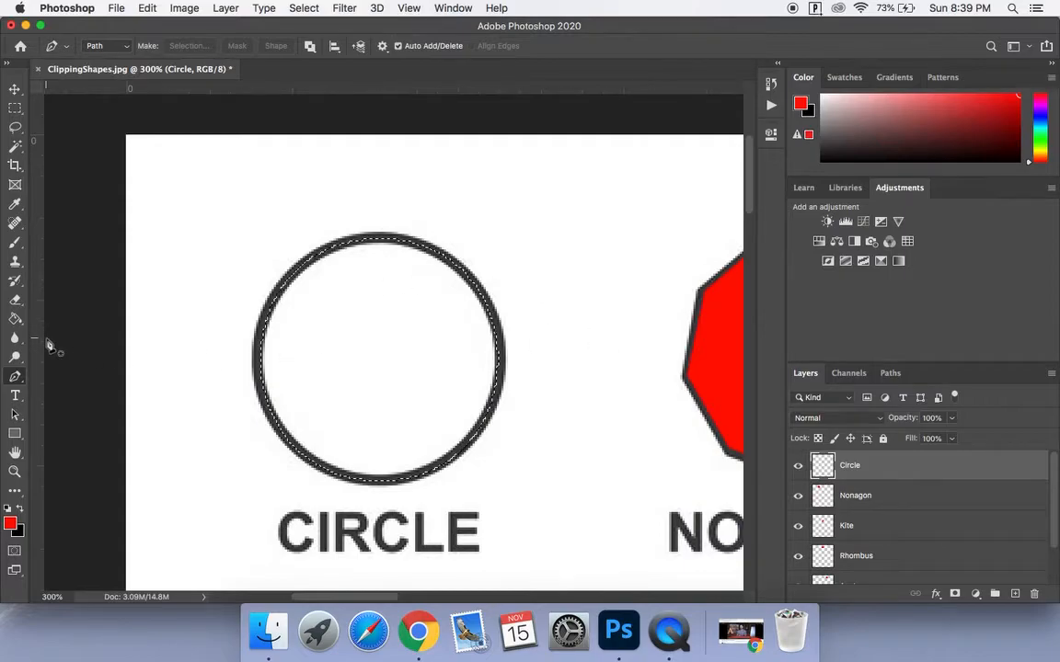
{"action": "left_click", "coordinate": [16, 319]}
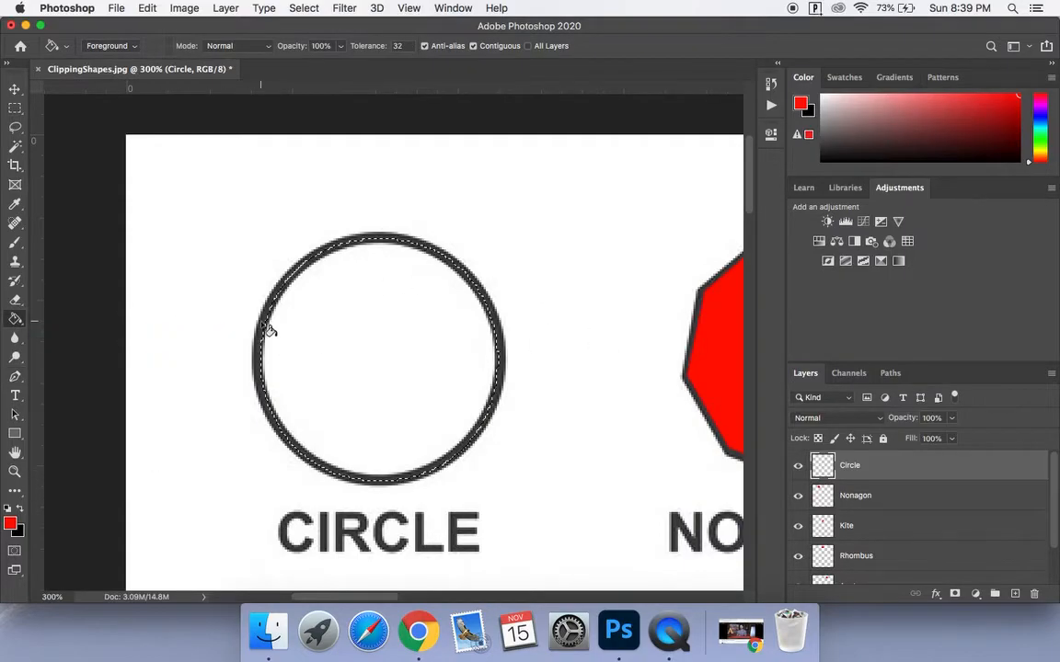
{"action": "left_click", "coordinate": [371, 354]}
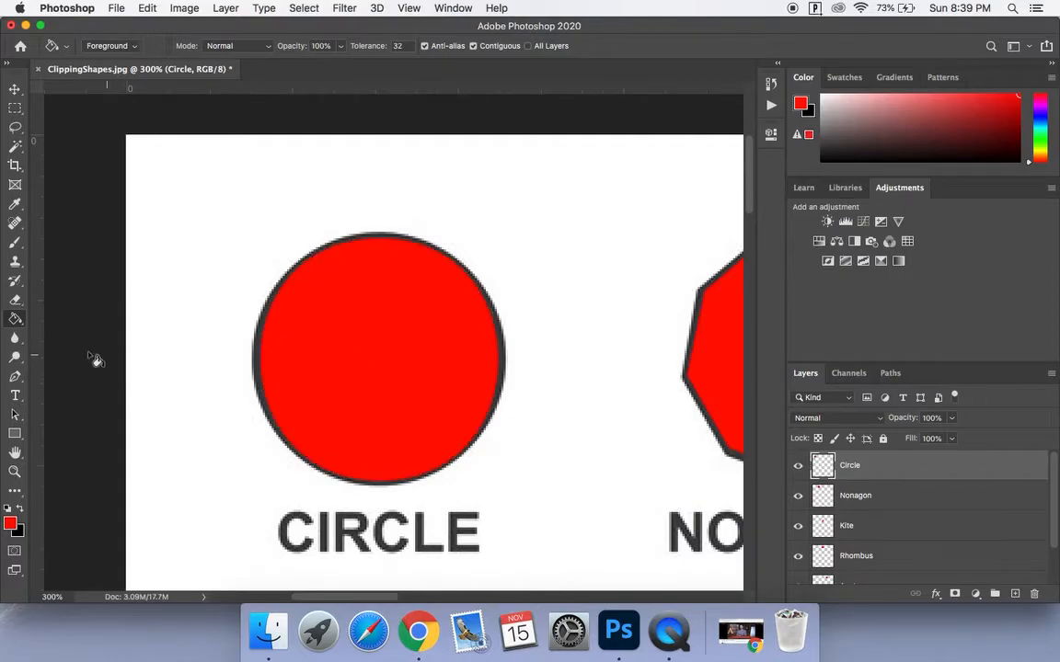
Trace the ellipse with a closed Pen path using two anchors, at its top and bottom, with long horizontal direction handles
{"action": "left_click", "coordinate": [14, 376]}
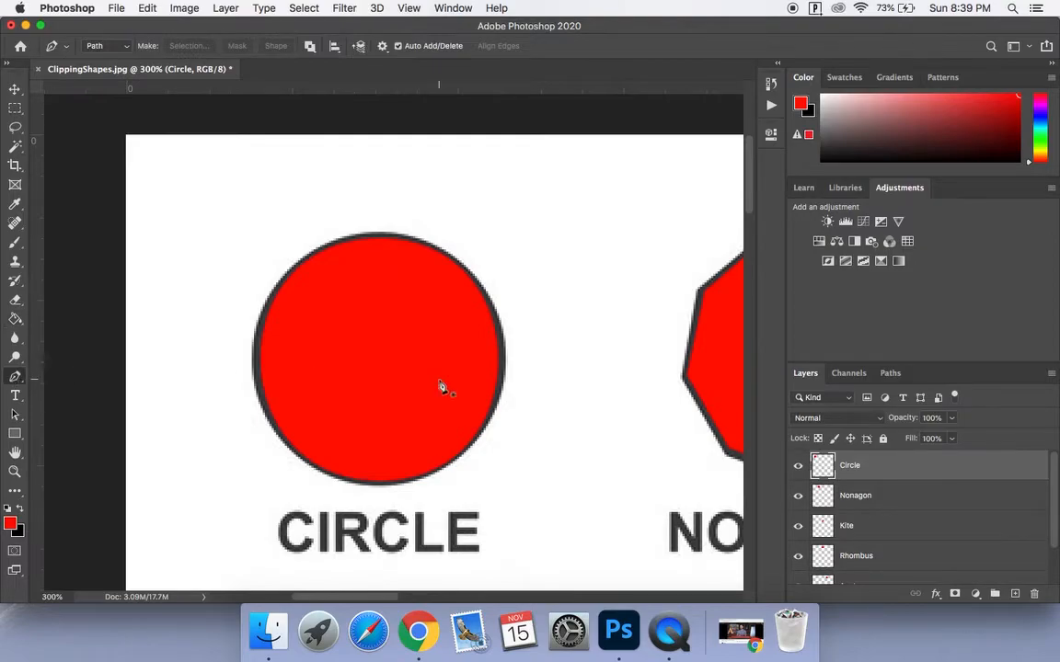
{"action": "scroll", "coordinate": [440, 386], "scroll_direction": "right", "scroll_amount": 10}
{"action": "scroll", "coordinate": [440, 385], "scroll_direction": "right", "scroll_amount": 5}
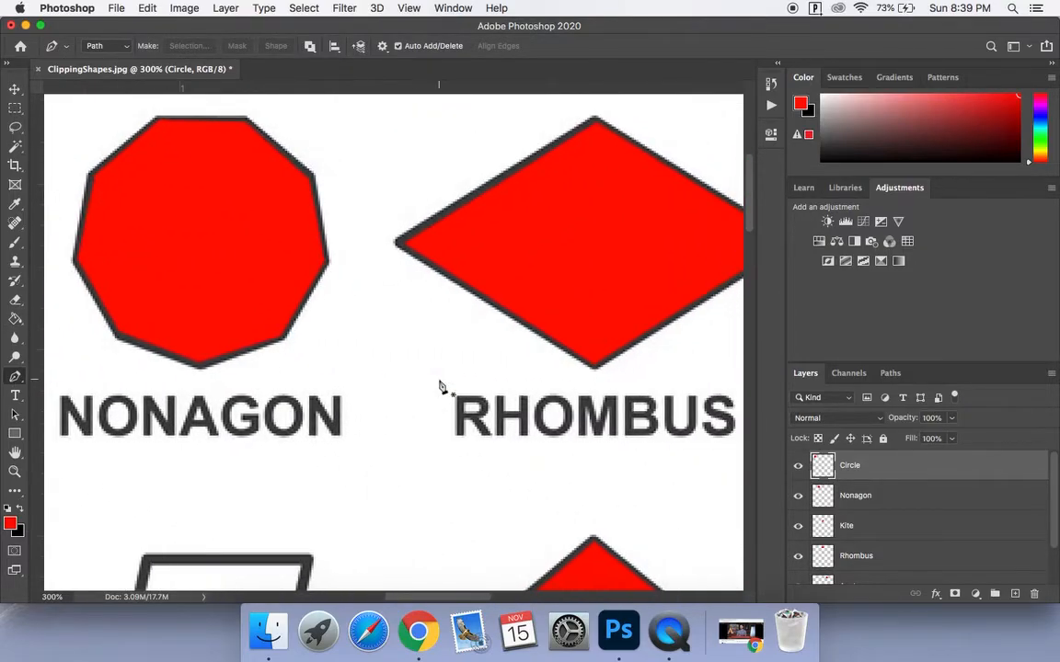
{"action": "scroll", "coordinate": [439, 386], "scroll_direction": "left", "scroll_amount": 8}
{"action": "scroll", "coordinate": [440, 385], "scroll_direction": "right", "scroll_amount": 15}
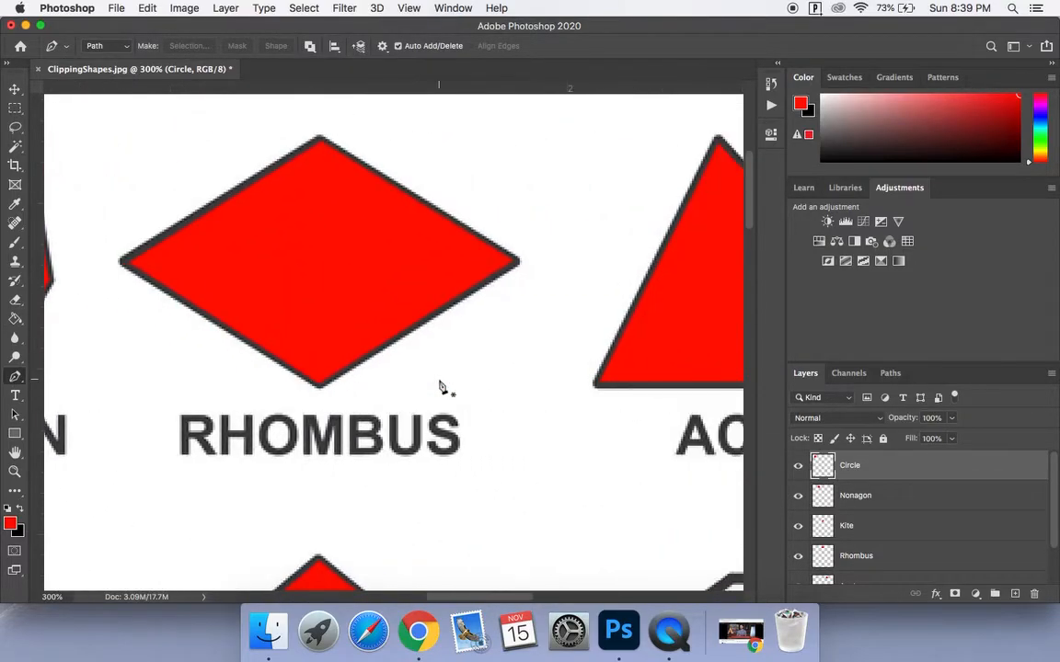
{"action": "scroll", "coordinate": [439, 385], "scroll_direction": "up", "scroll_amount": 4}
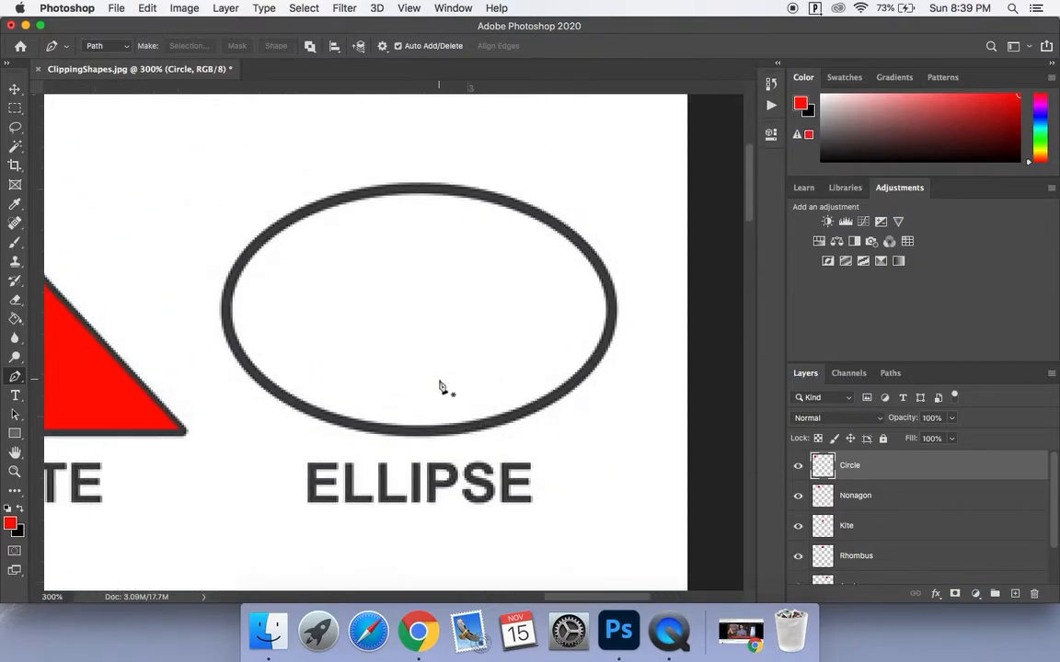
{"action": "scroll", "coordinate": [440, 386], "scroll_direction": "left", "scroll_amount": 4}
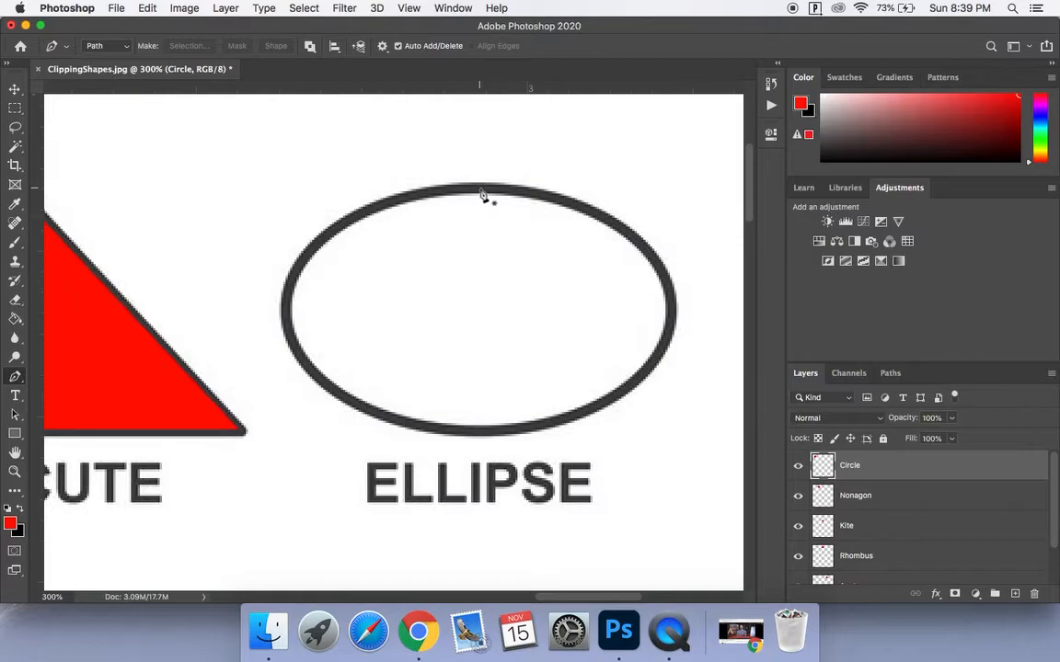
{"action": "left_click_drag", "start_coordinate": [479, 191], "coordinate": [724, 207]}
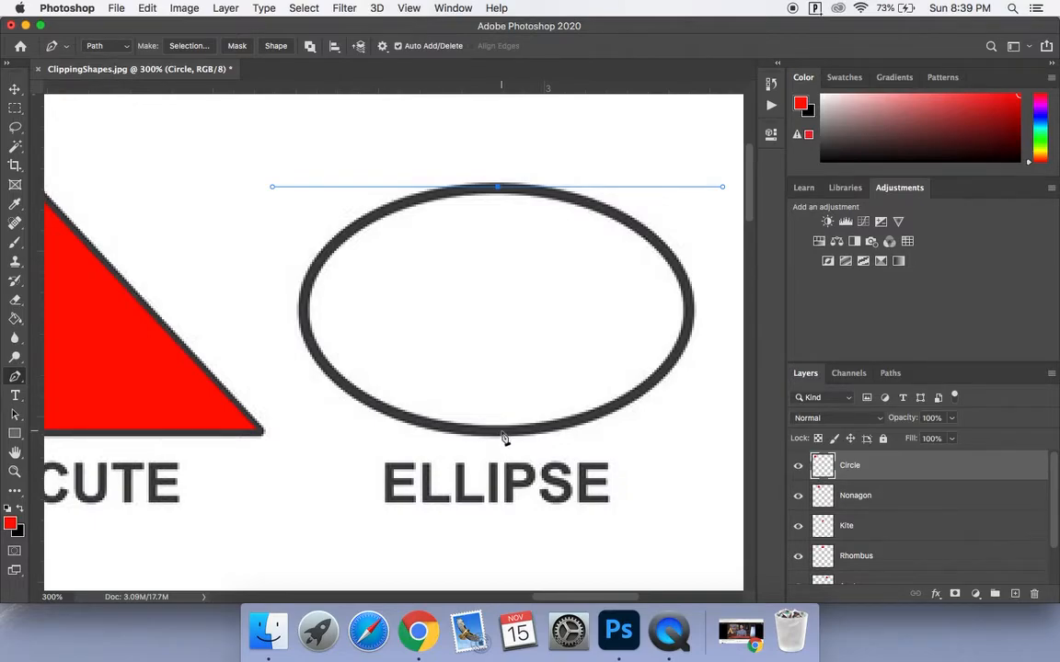
{"action": "left_click_drag", "start_coordinate": [504, 438], "coordinate": [230, 414]}
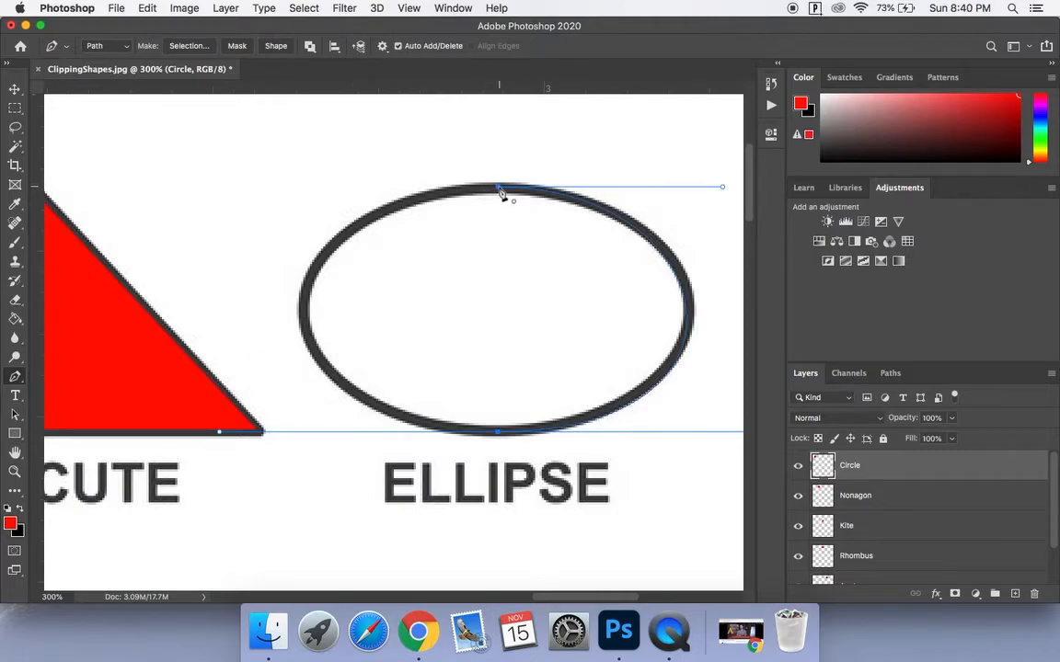
{"action": "left_click_drag", "start_coordinate": [497, 190], "coordinate": [445, 210]}
Adjust the direction handles of the ellipse path's top and bottom anchors individually so the curve follows the outline
{"action": "scroll", "coordinate": [674, 147], "scroll_direction": "right", "scroll_amount": 10}
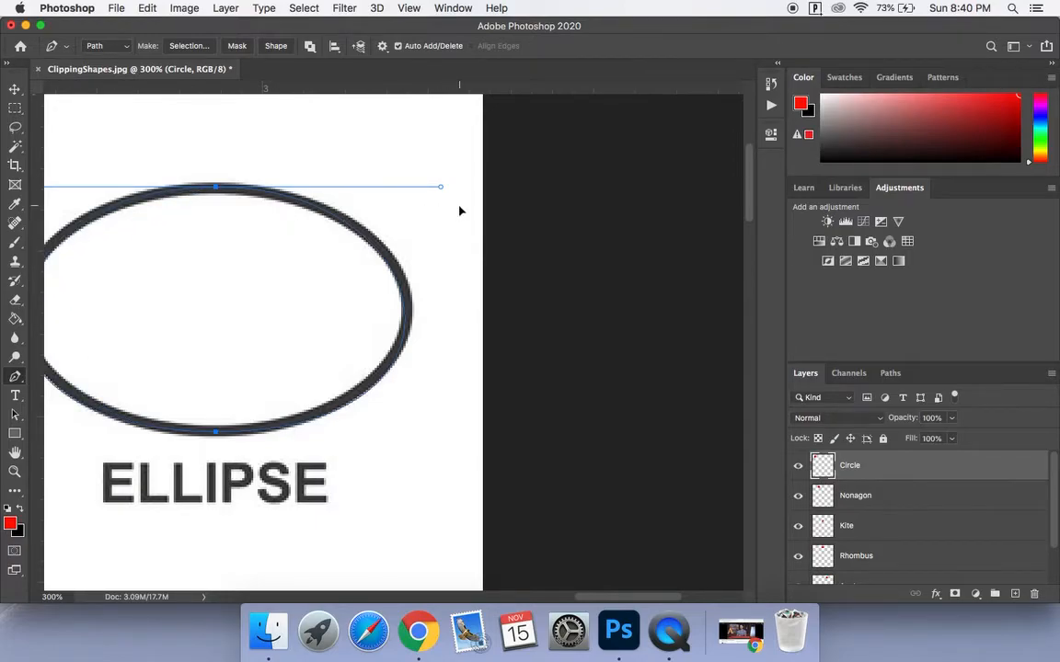
{"action": "scroll", "coordinate": [460, 214], "scroll_direction": "left", "scroll_amount": 5}
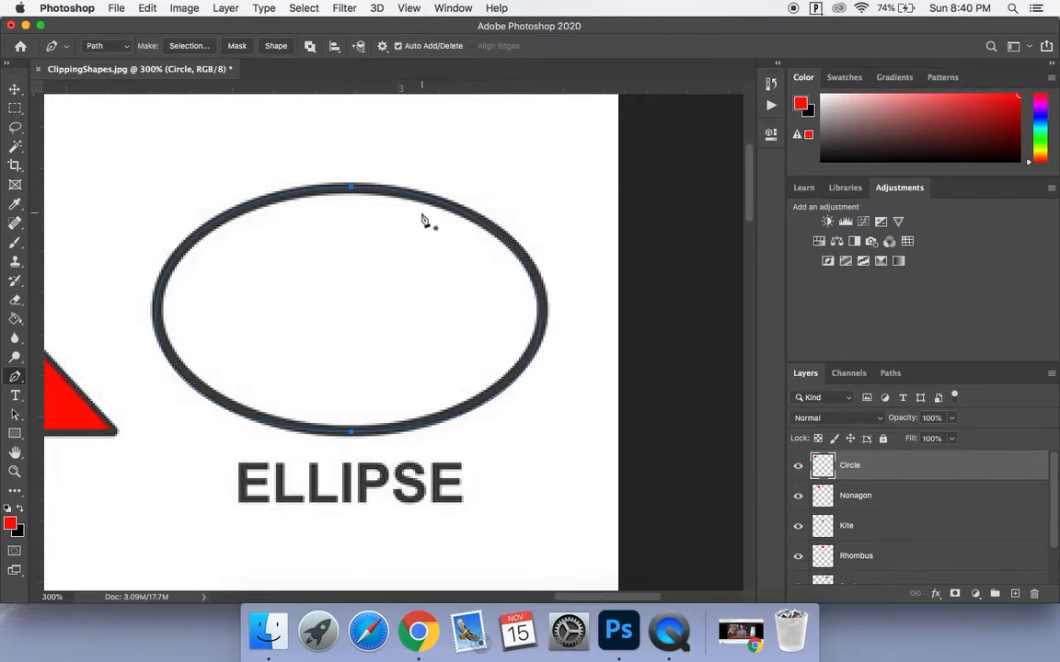
{"action": "left_click", "coordinate": [350, 188], "text": "super"}
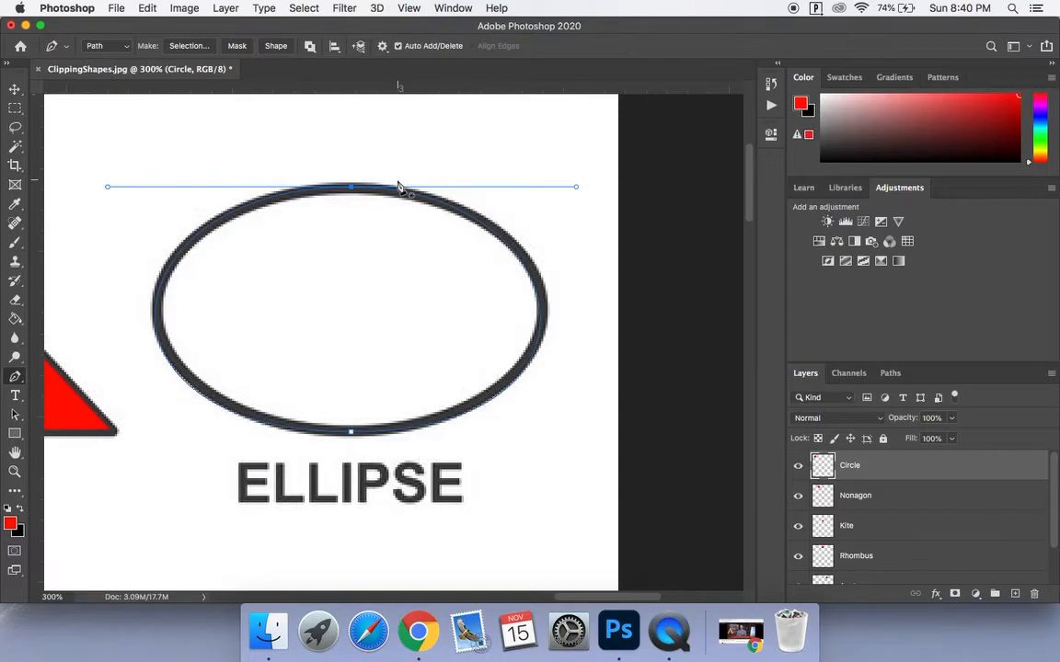
{"action": "mouse_move", "coordinate": [577, 188]}
{"action": "left_mouse_down"}
{"action": "mouse_move", "coordinate": [568, 168]}
{"action": "mouse_move", "coordinate": [597, 196]}
{"action": "mouse_move", "coordinate": [567, 182]}
{"action": "mouse_move", "coordinate": [577, 173]}
{"action": "mouse_move", "coordinate": [588, 185]}
{"action": "left_mouse_up"}
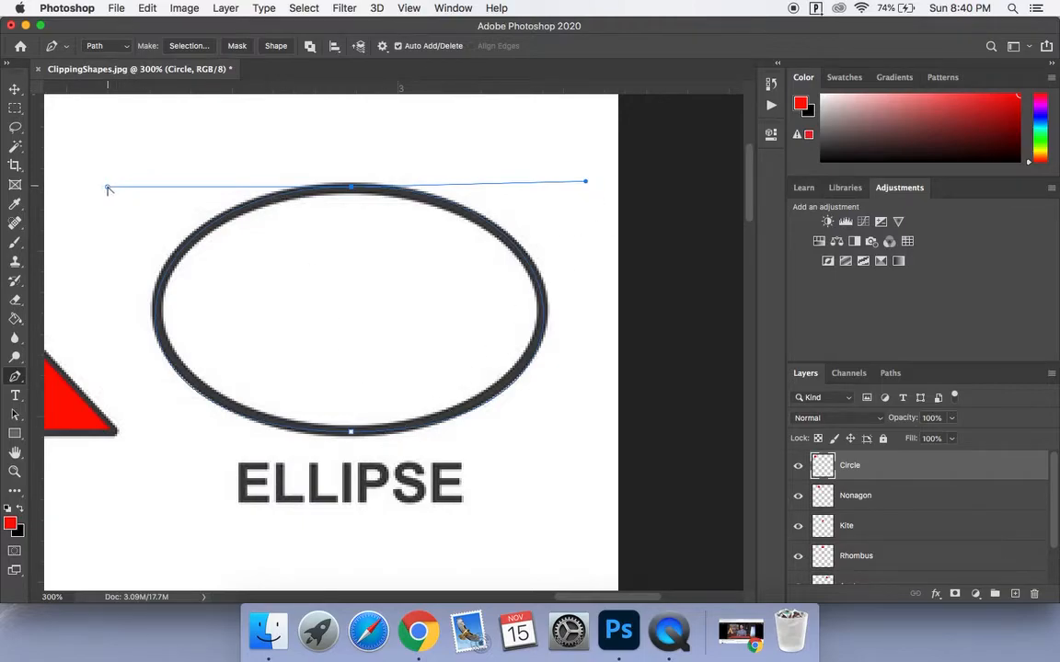
{"action": "mouse_move", "coordinate": [108, 189]}
{"action": "left_mouse_down"}
{"action": "mouse_move", "coordinate": [113, 173]}
{"action": "mouse_move", "coordinate": [119, 182]}
{"action": "mouse_move", "coordinate": [101, 194]}
{"action": "mouse_move", "coordinate": [114, 189]}
{"action": "left_mouse_up"}
{"action": "left_click", "coordinate": [352, 438]}
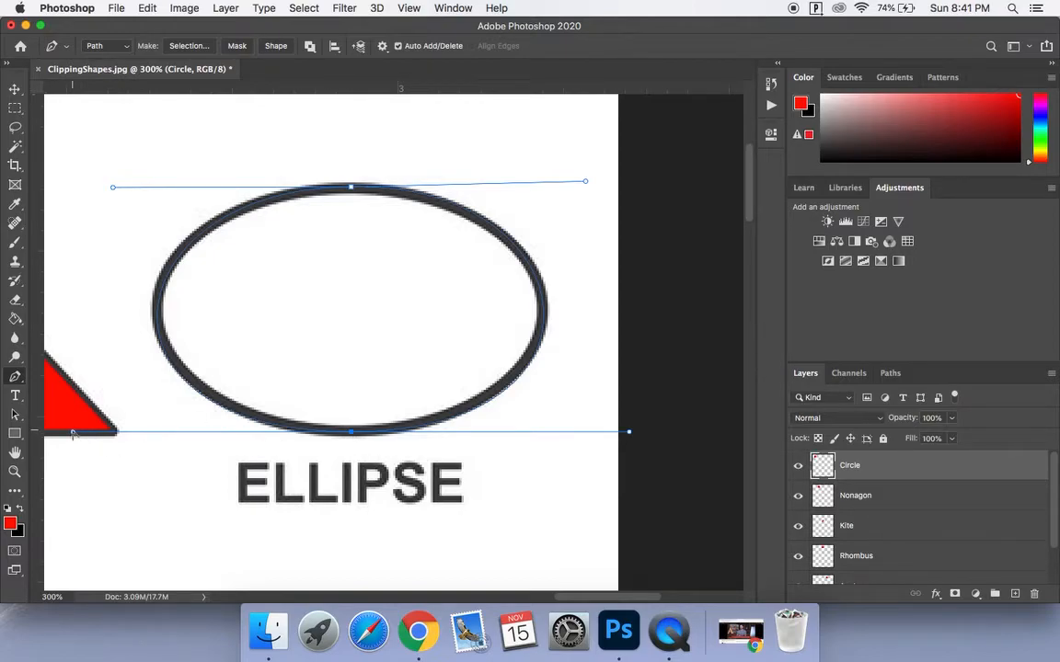
{"action": "left_click_drag", "start_coordinate": [73, 432], "coordinate": [77, 421]}
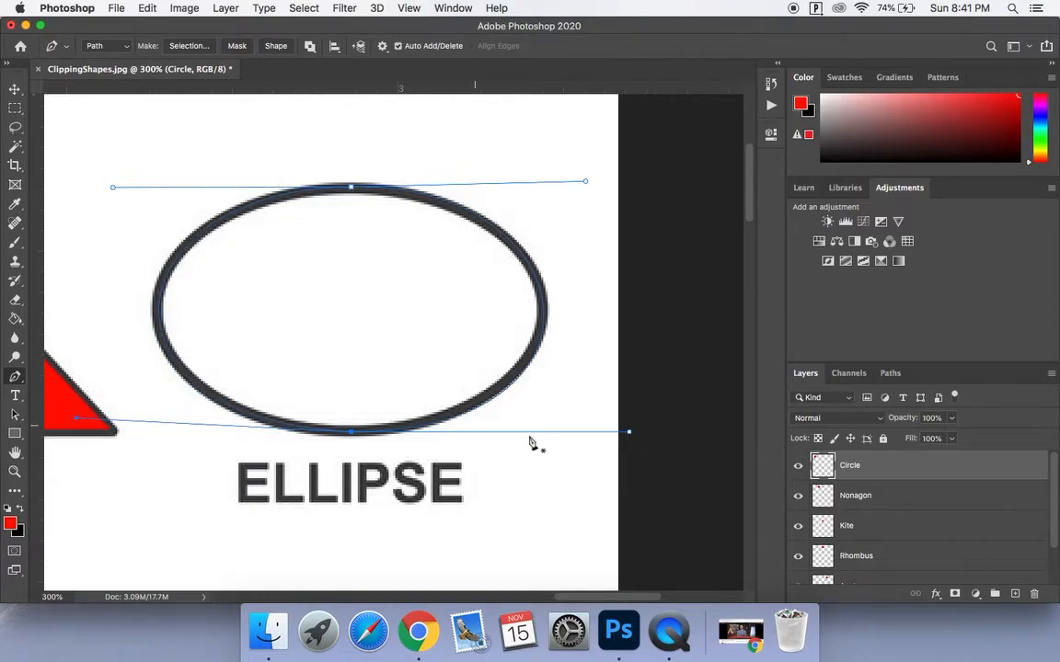
{"action": "left_click_drag", "start_coordinate": [630, 435], "coordinate": [628, 418]}
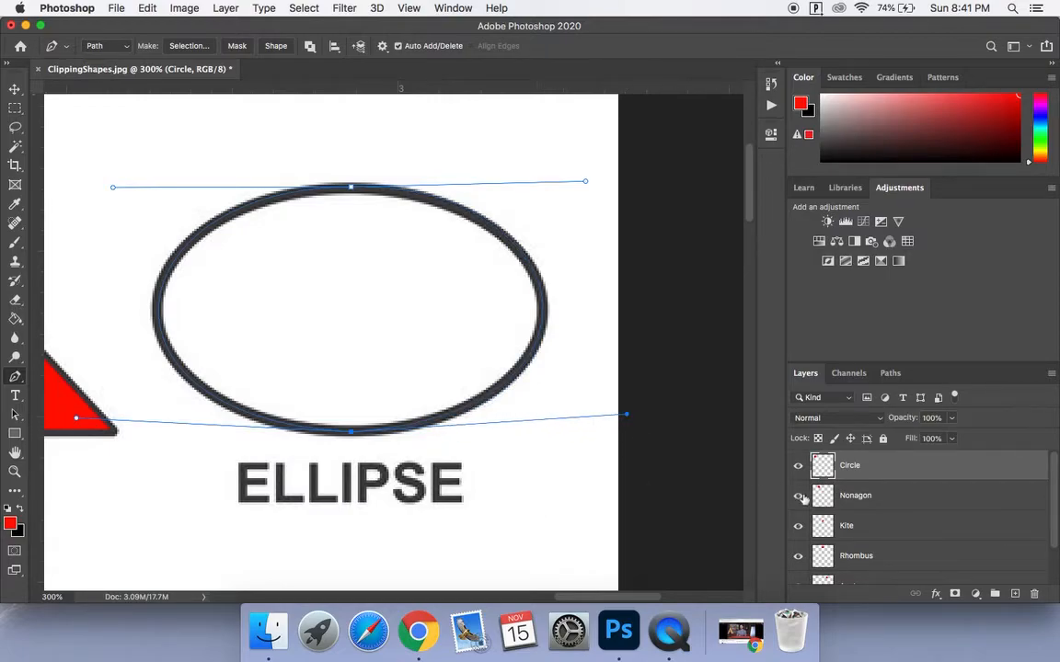
Save the work path as Ellipse and load it as a selection
{"action": "left_click", "coordinate": [890, 372]}
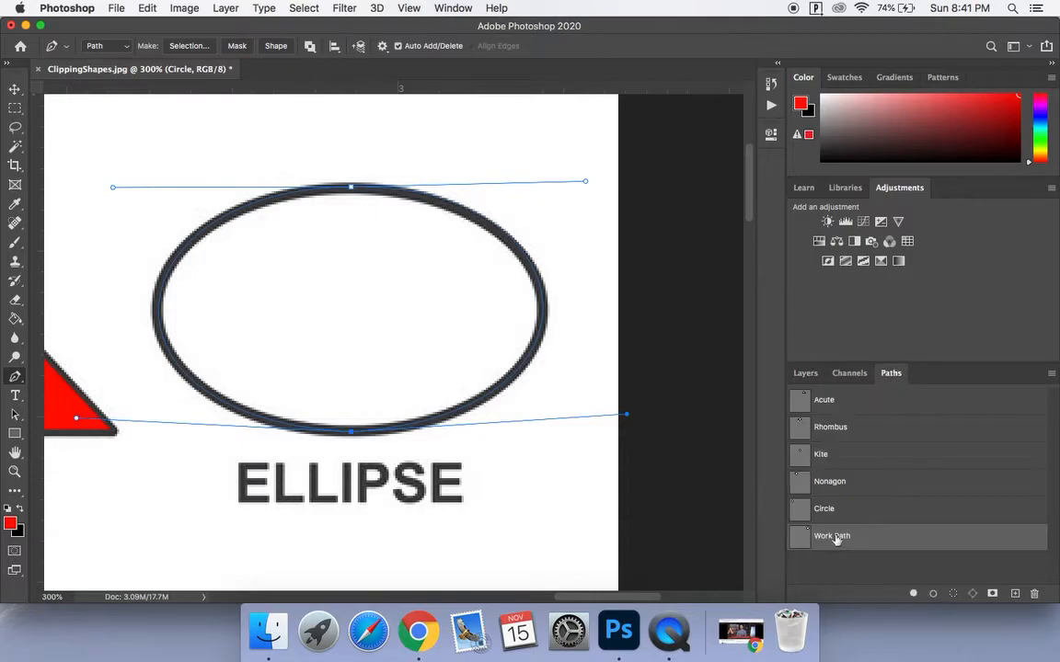
{"action": "double_click", "coordinate": [836, 538]}
{"action": "type", "text": "Ellipse"}
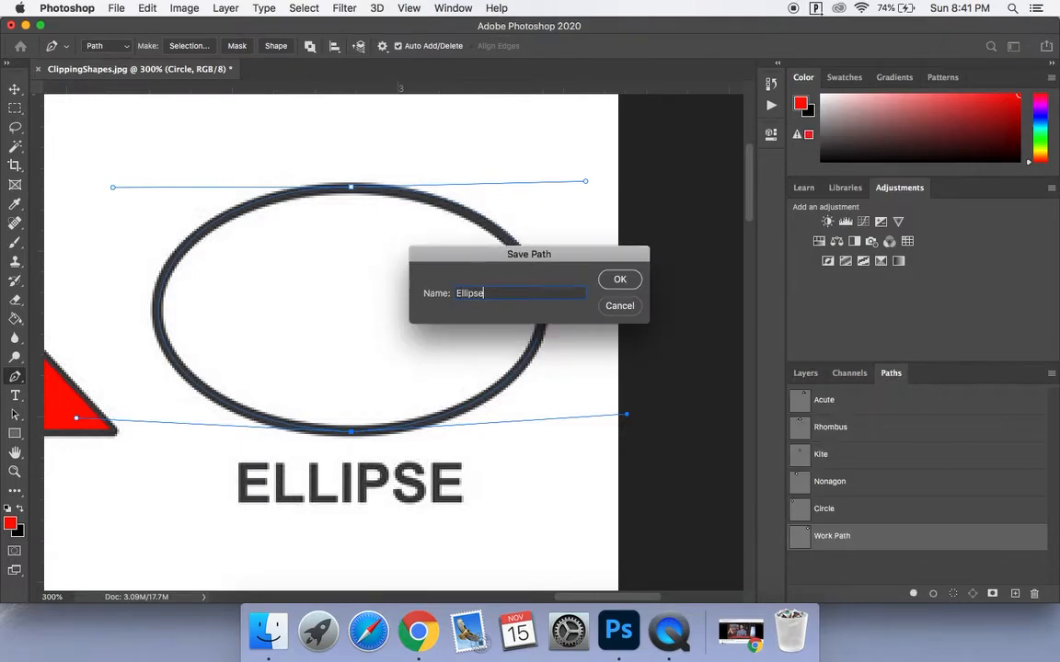
{"action": "key", "text": "Return"}
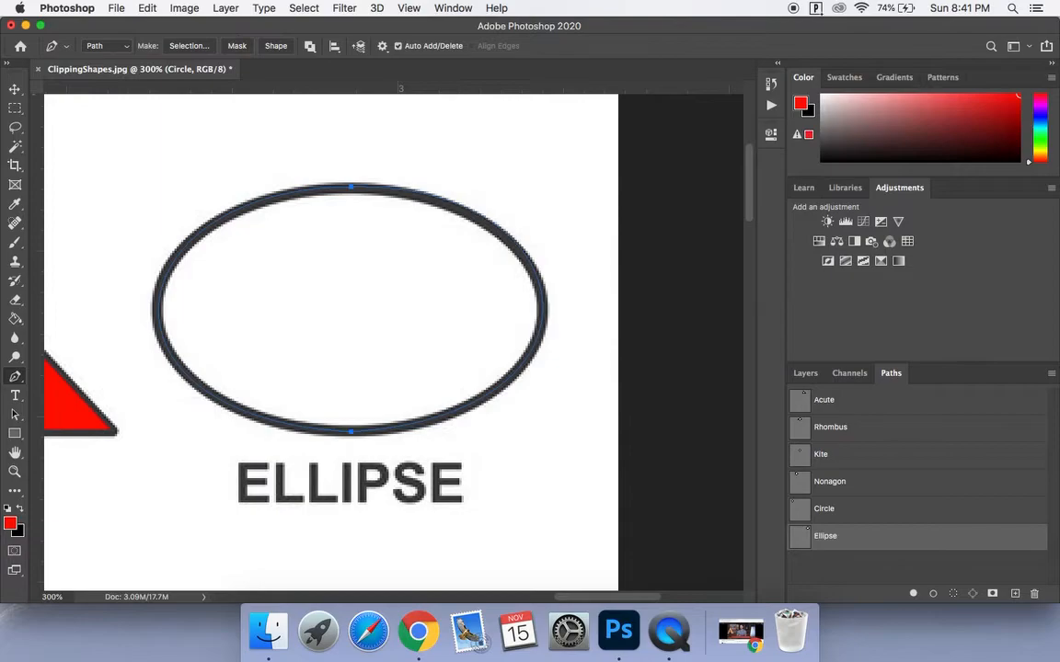
{"action": "left_click", "coordinate": [954, 593]}
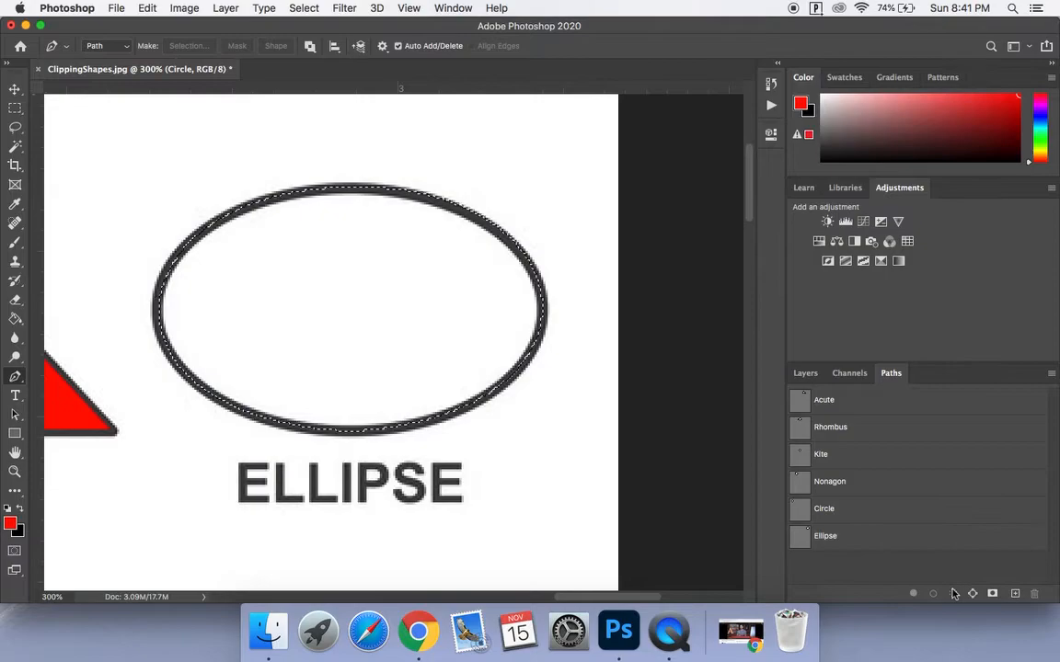
Add a new layer named Ellipse, fill the ellipse selection on it with the red foreground color, and deselect
{"action": "left_click", "coordinate": [805, 374]}
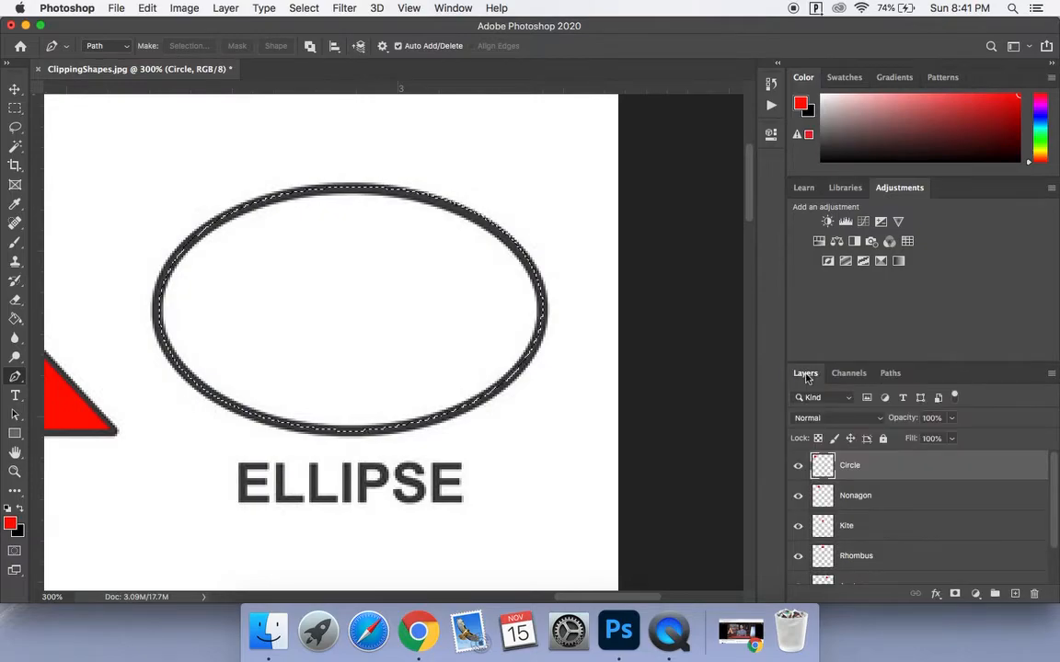
{"action": "left_click", "coordinate": [1016, 594]}
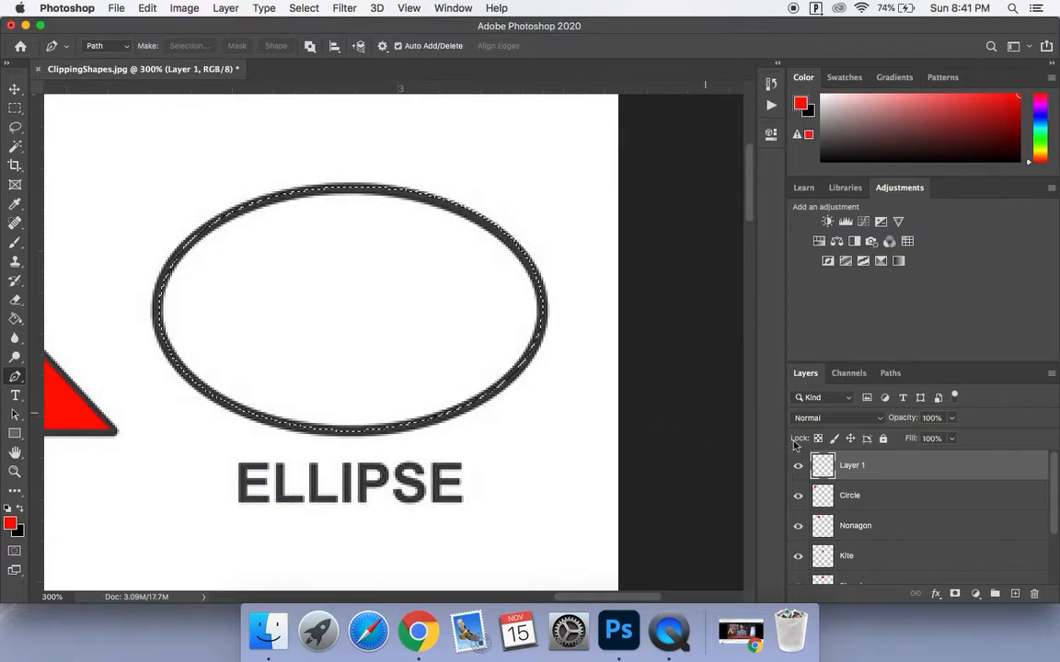
{"action": "double_click", "coordinate": [852, 465]}
{"action": "type", "text": "Ellipse"}
{"action": "key", "text": "Return"}
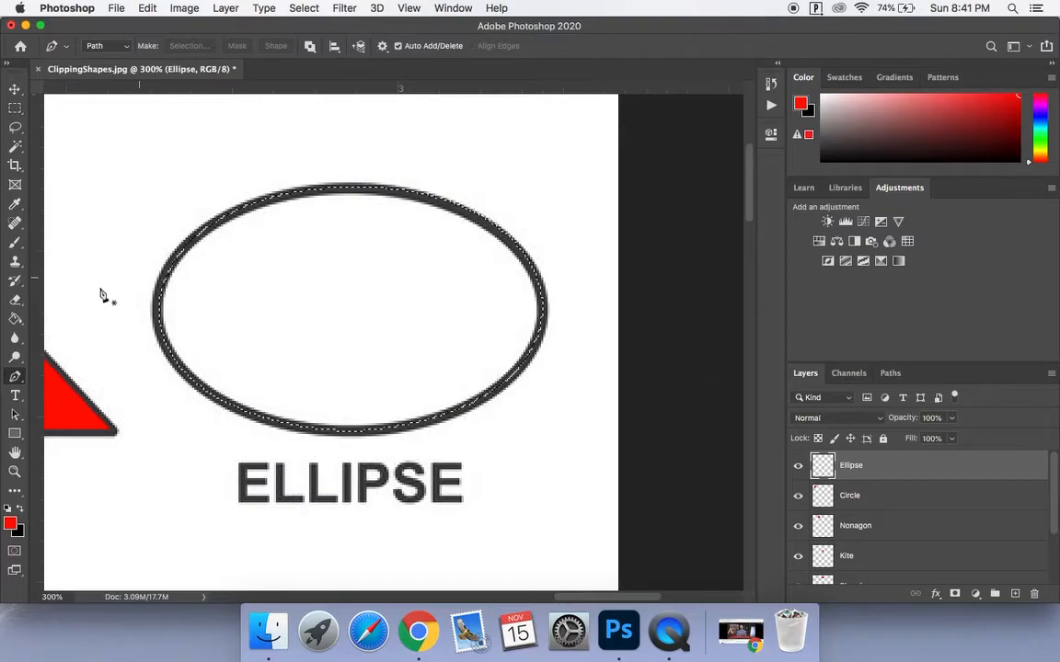
{"action": "left_click", "coordinate": [15, 319]}
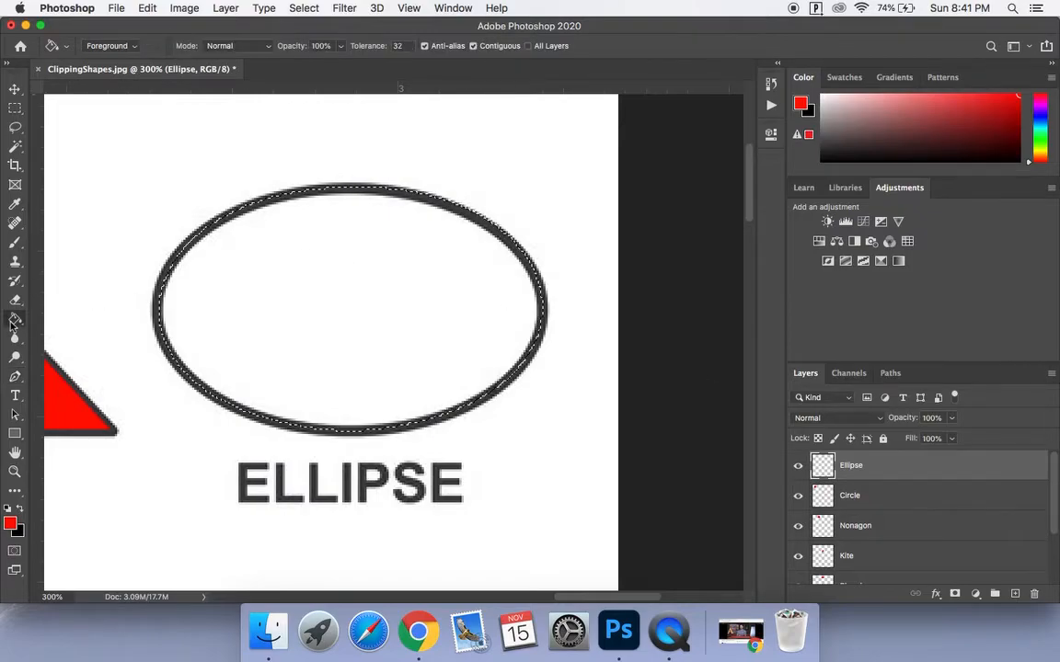
{"action": "left_click", "coordinate": [332, 315]}
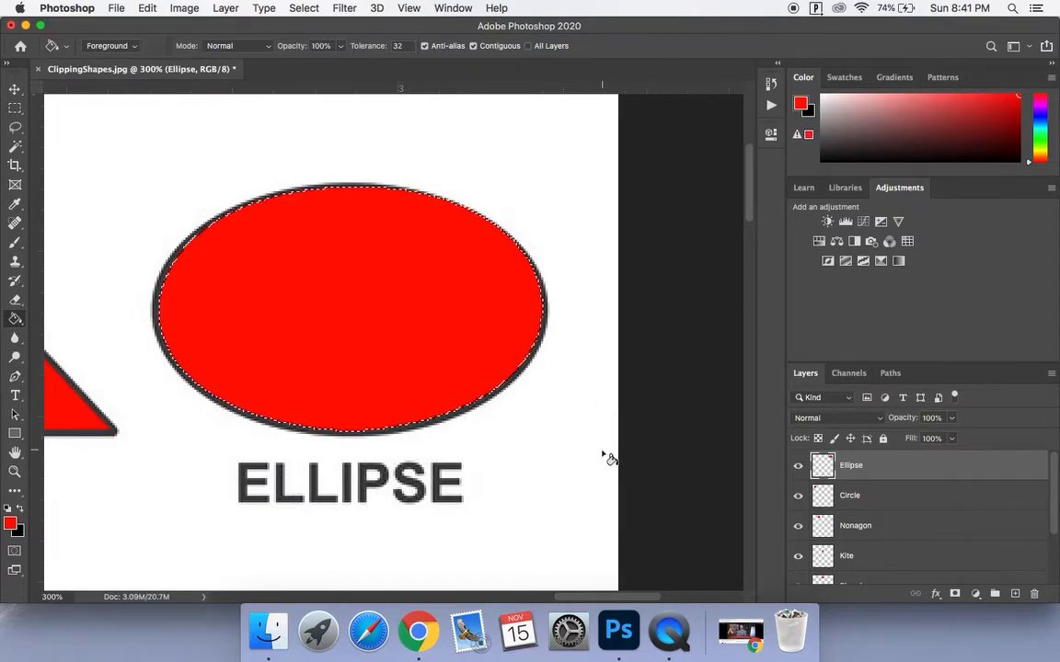
{"action": "key", "text": "super+d"}
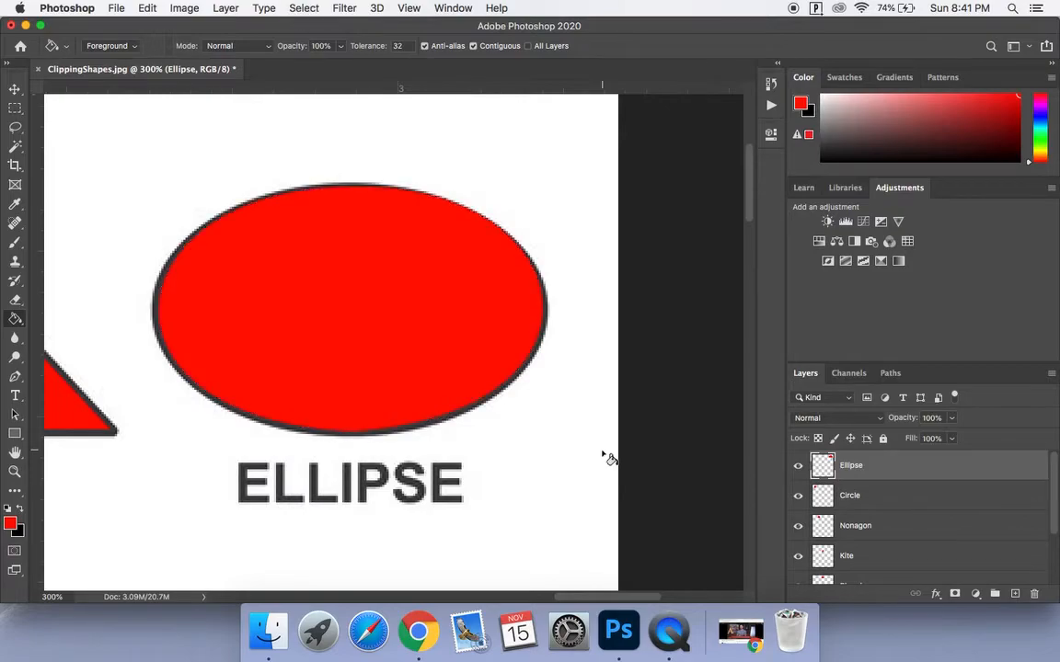
Switch to the Move tool and load the saved Ellipse path as a selection again
{"action": "key", "text": "super+minus"}
{"action": "key", "text": "super+minus"}
{"action": "key", "text": "super+minus"}
{"action": "key", "text": "super+minus"}
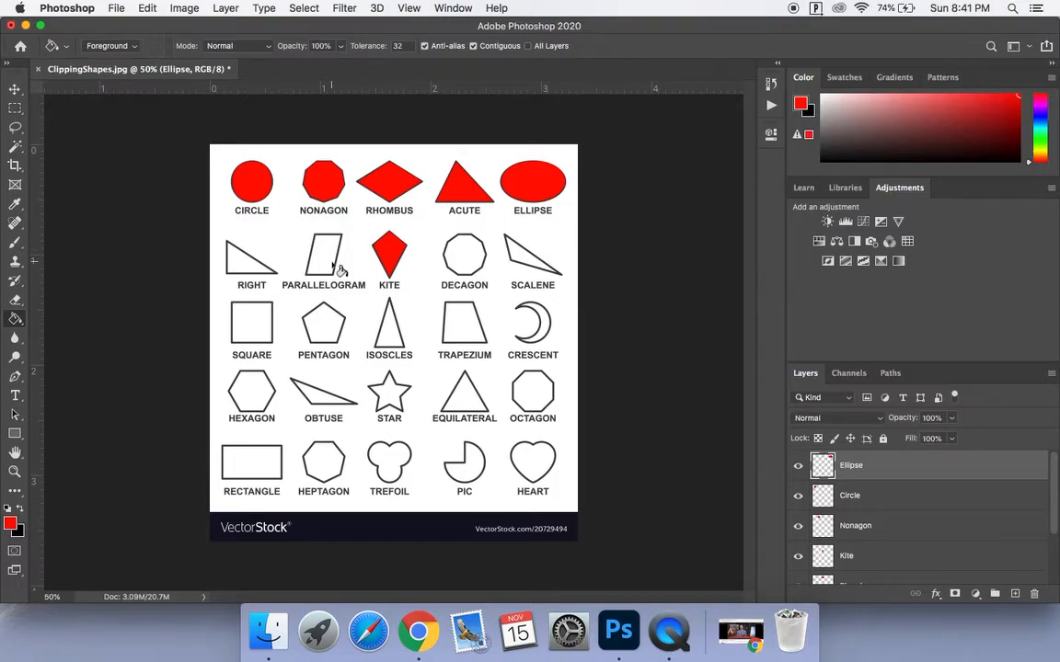
{"action": "left_click", "coordinate": [15, 88]}
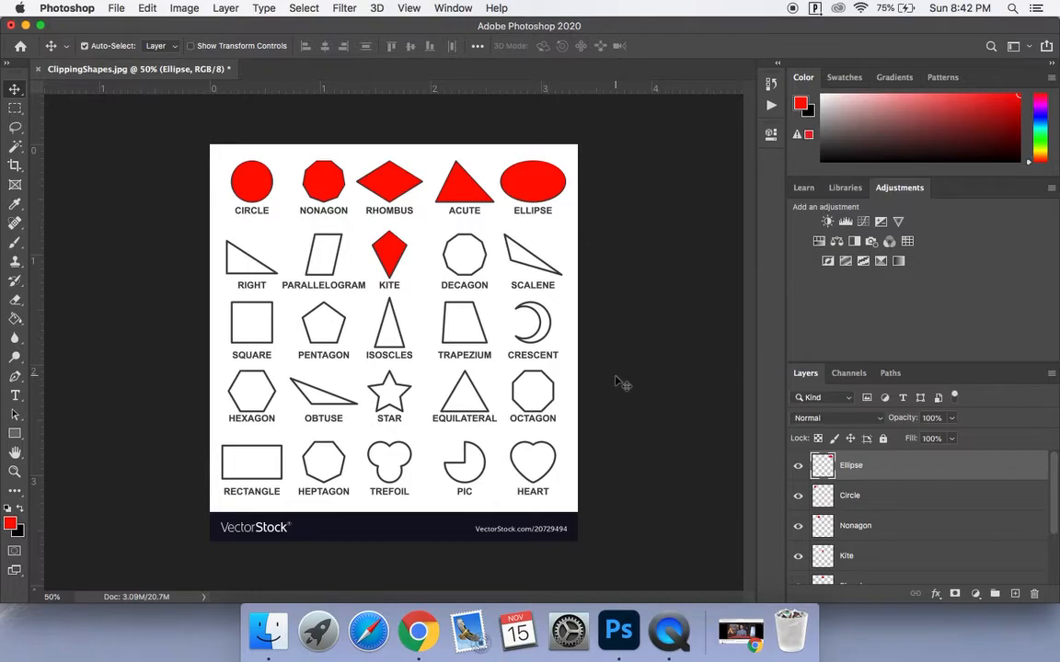
{"action": "left_click", "coordinate": [893, 375]}
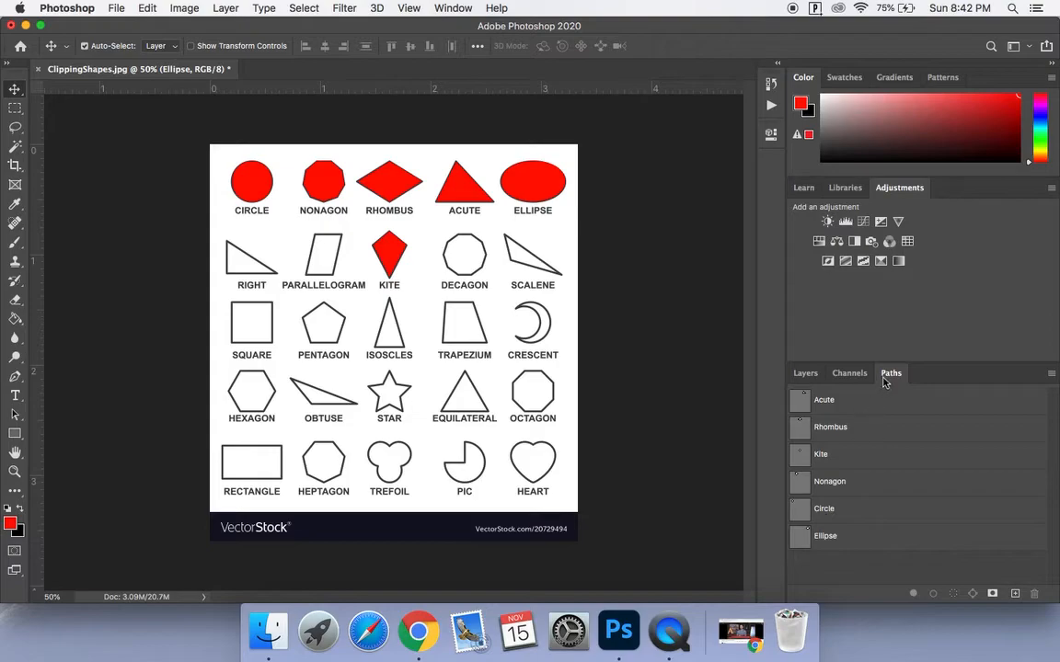
{"action": "left_click", "coordinate": [835, 543]}
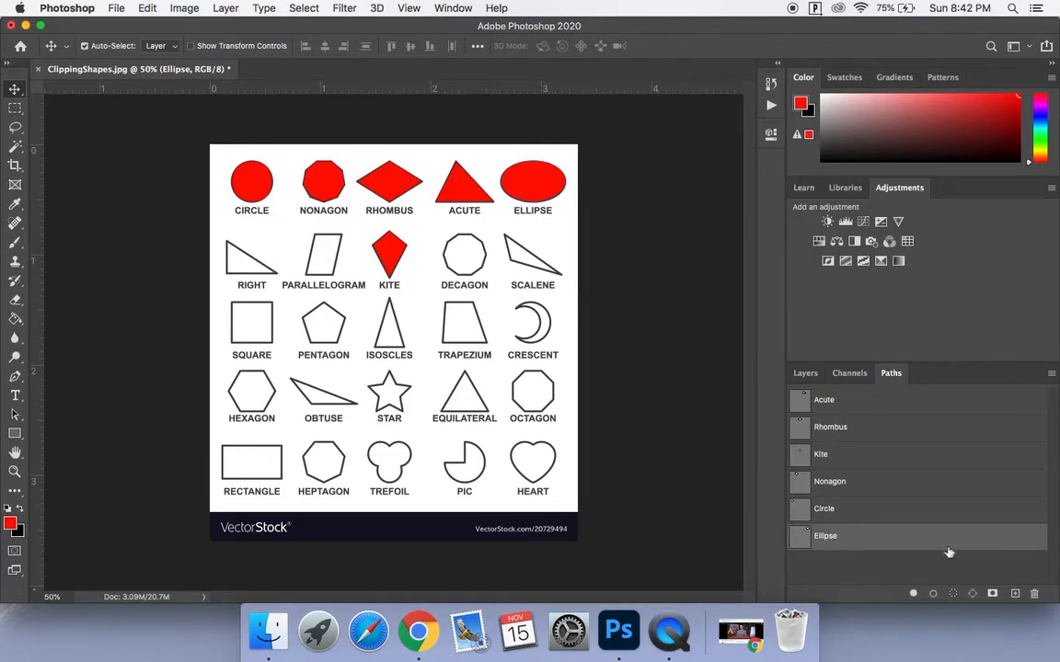
{"action": "left_click", "coordinate": [952, 594]}
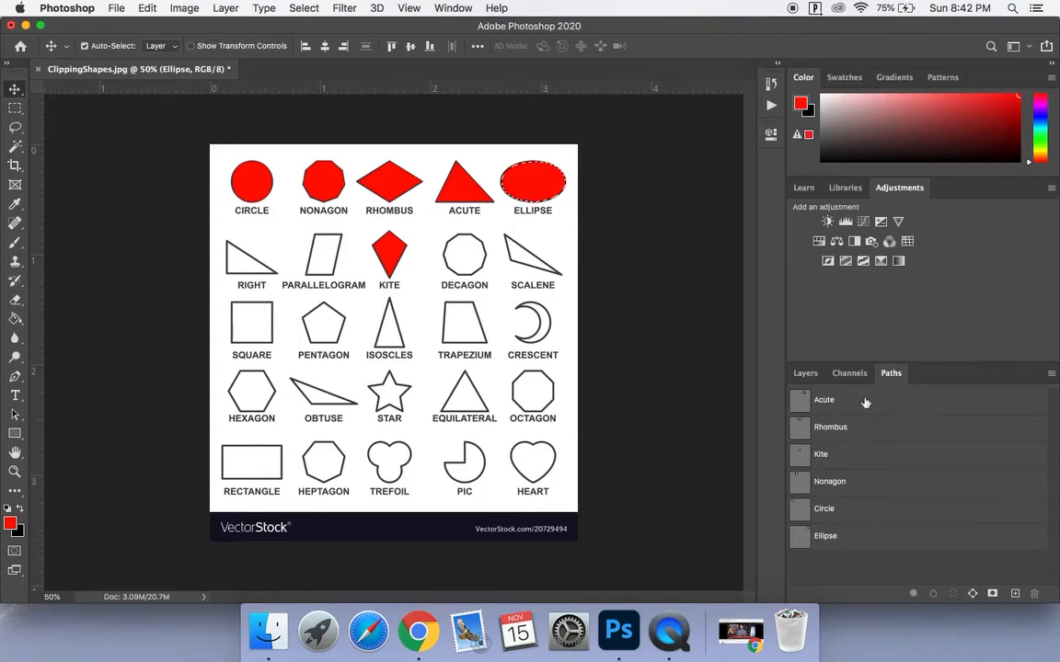
Clear the ellipse selection, load the saved Circle and Rhombus paths as selections in turn, and deselect each
{"action": "left_click", "coordinate": [879, 517]}
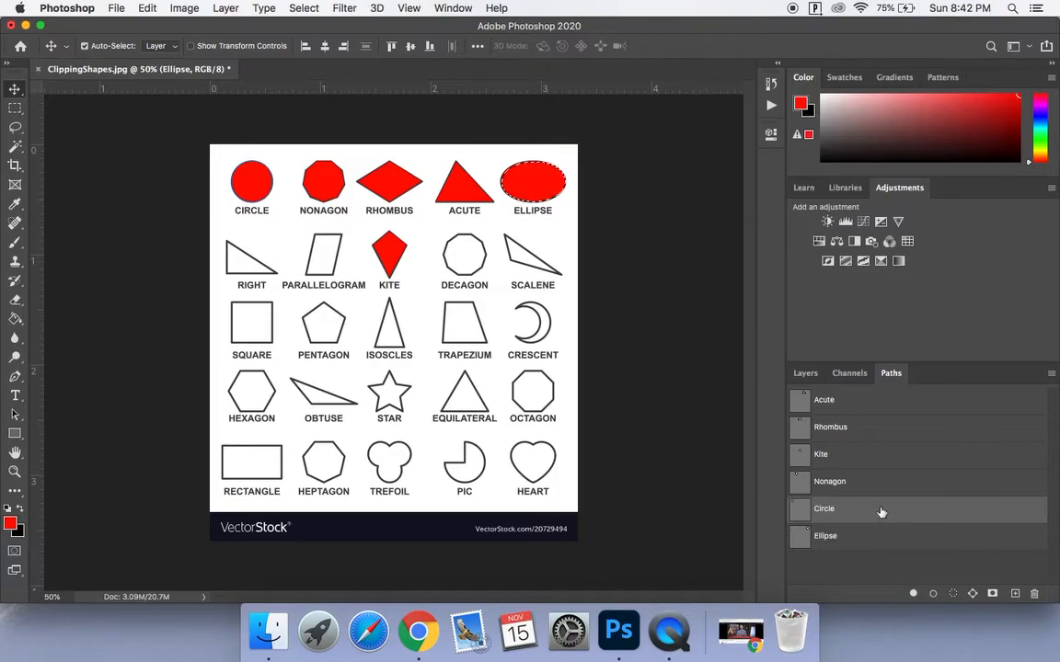
{"action": "key", "text": "super+d"}
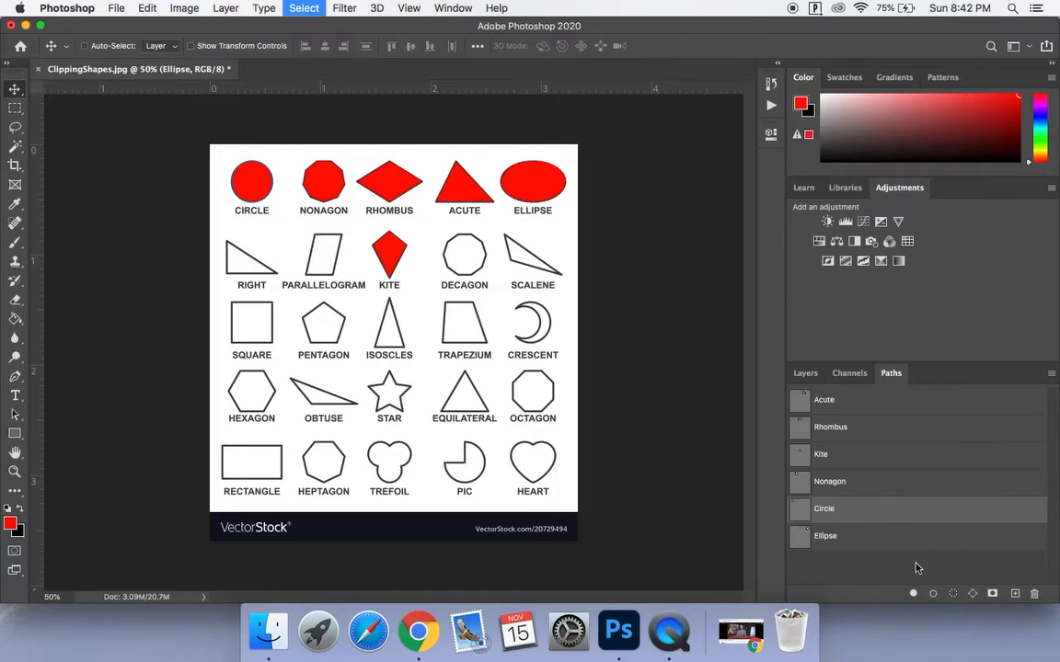
{"action": "left_click", "coordinate": [953, 594]}
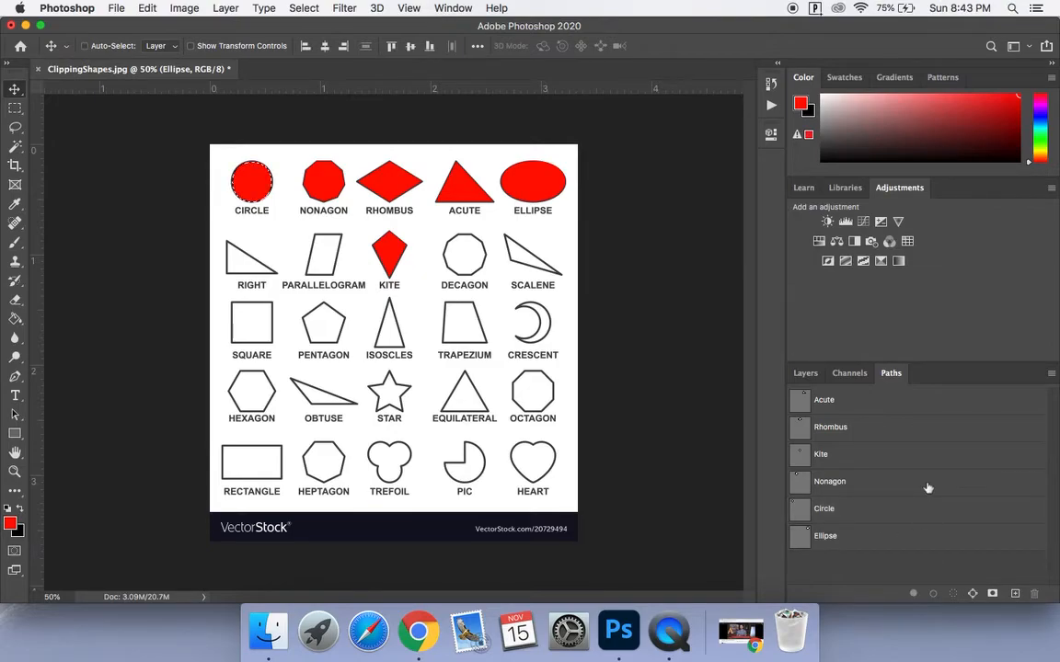
{"action": "key", "text": "super+d"}
{"action": "left_click", "coordinate": [862, 427]}
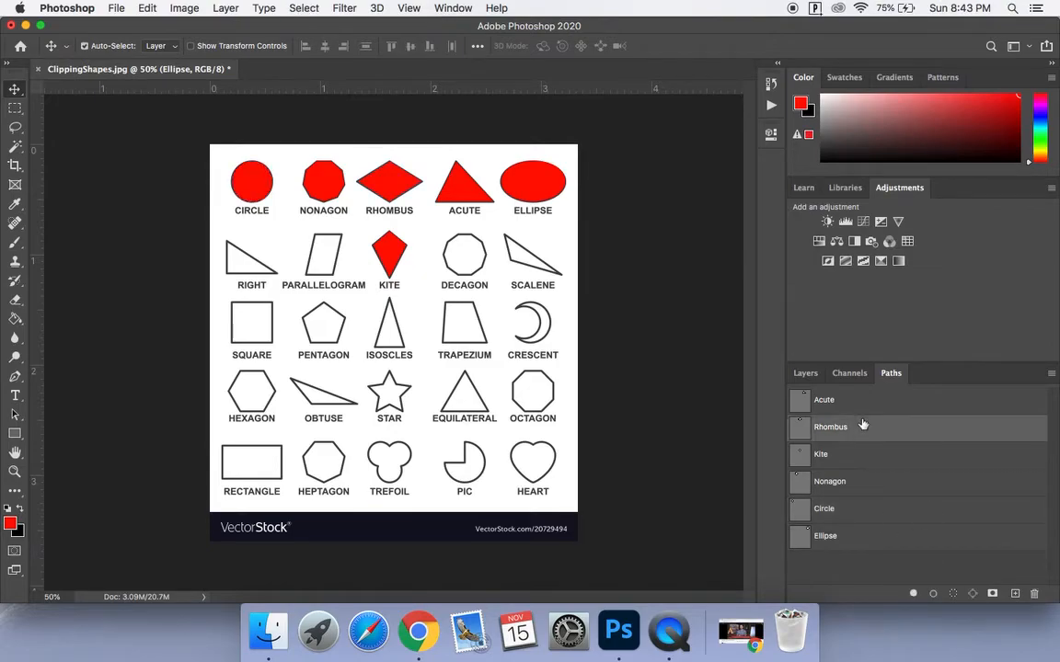
{"action": "left_click", "coordinate": [953, 595]}
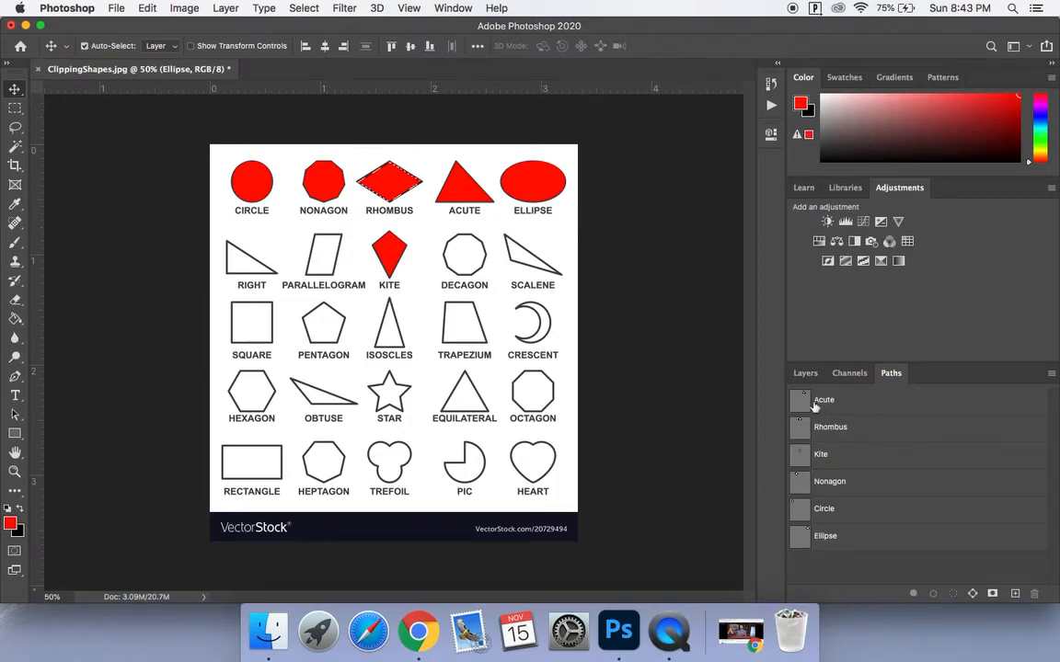
{"action": "key", "text": "super+d"}
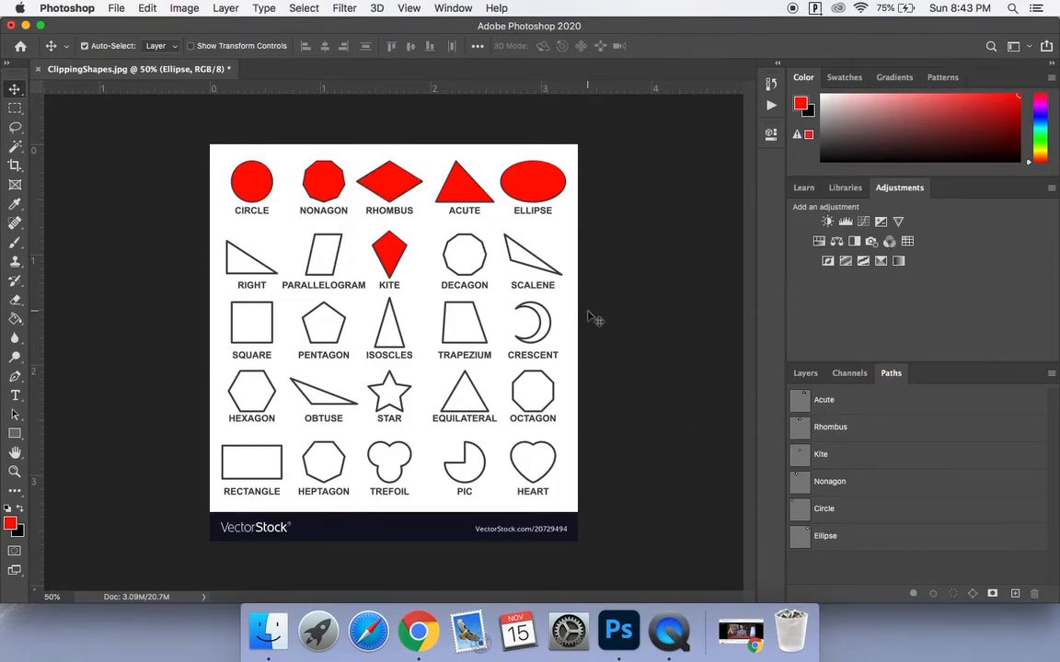
Add a Drop Shadow effect to the Ellipse layer and set its angle to 115°
{"action": "left_click", "coordinate": [805, 373]}
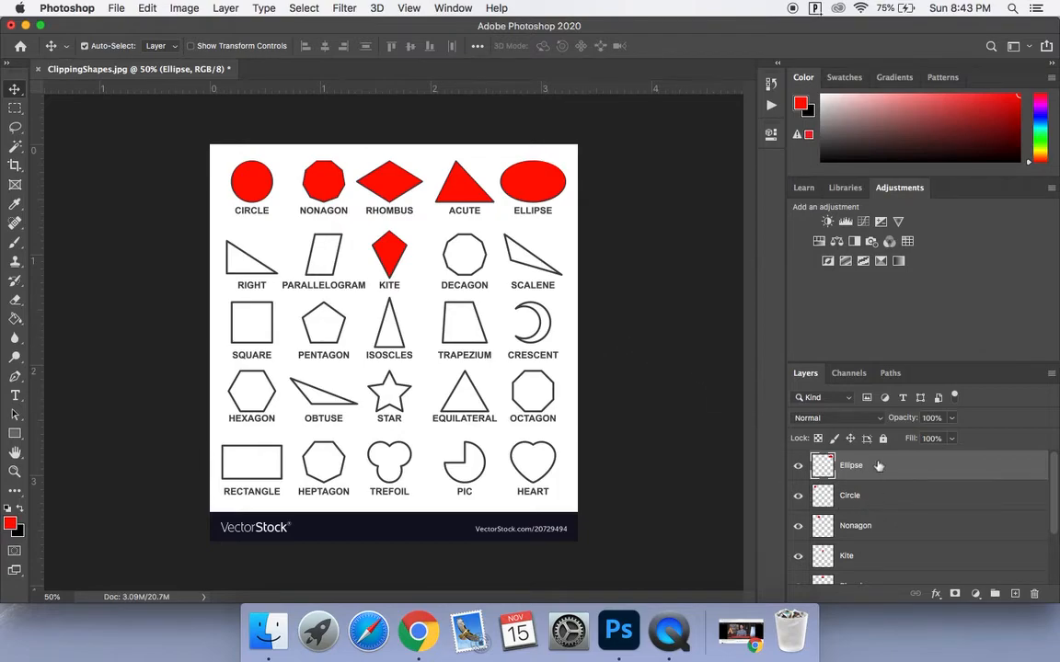
{"action": "scroll", "coordinate": [910, 497], "scroll_direction": "down", "scroll_amount": 3}
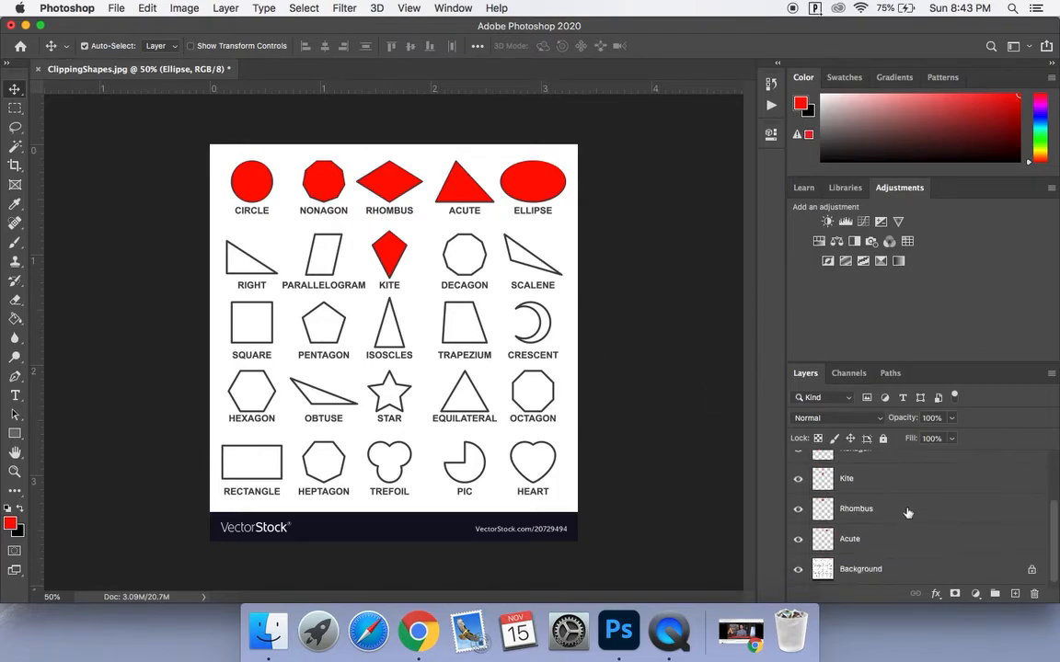
{"action": "scroll", "coordinate": [879, 542], "scroll_direction": "up", "scroll_amount": 3}
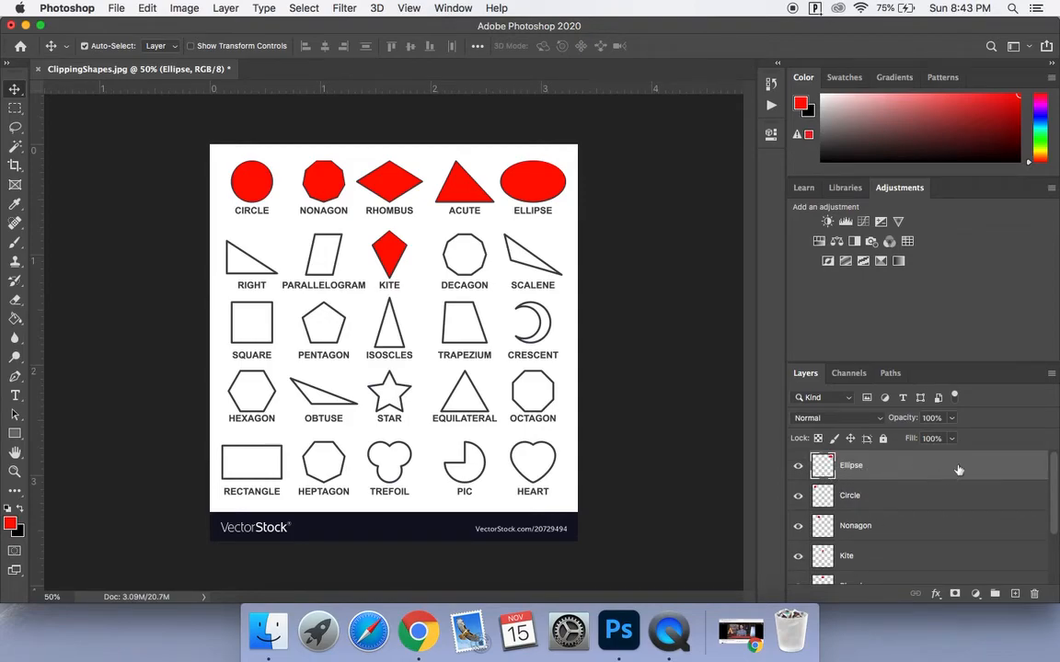
{"action": "left_click", "coordinate": [936, 596]}
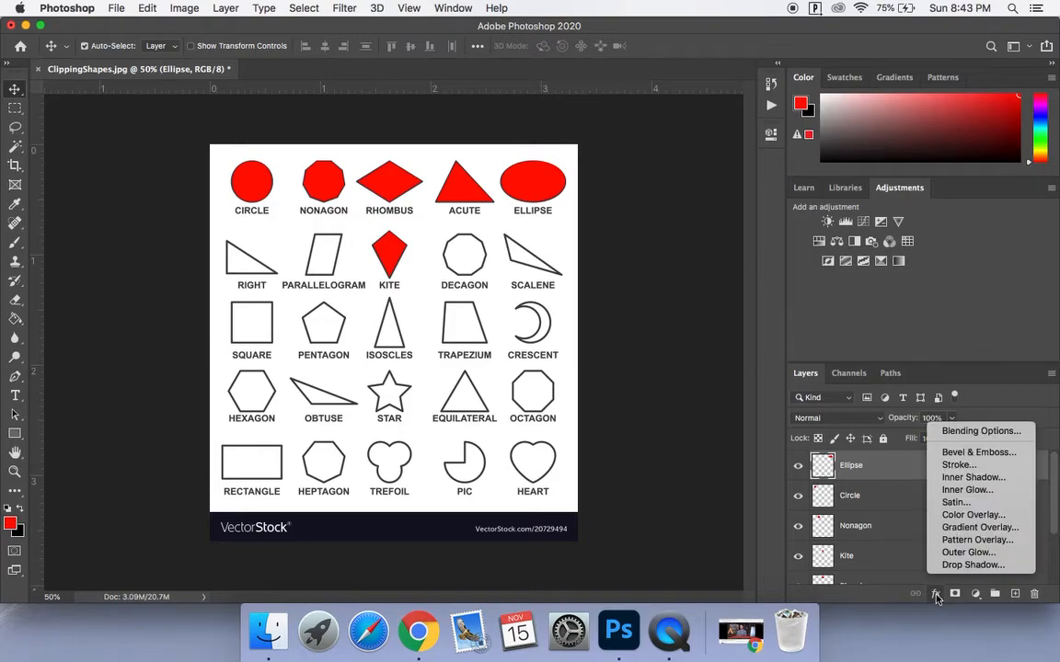
{"action": "left_click", "coordinate": [963, 564]}
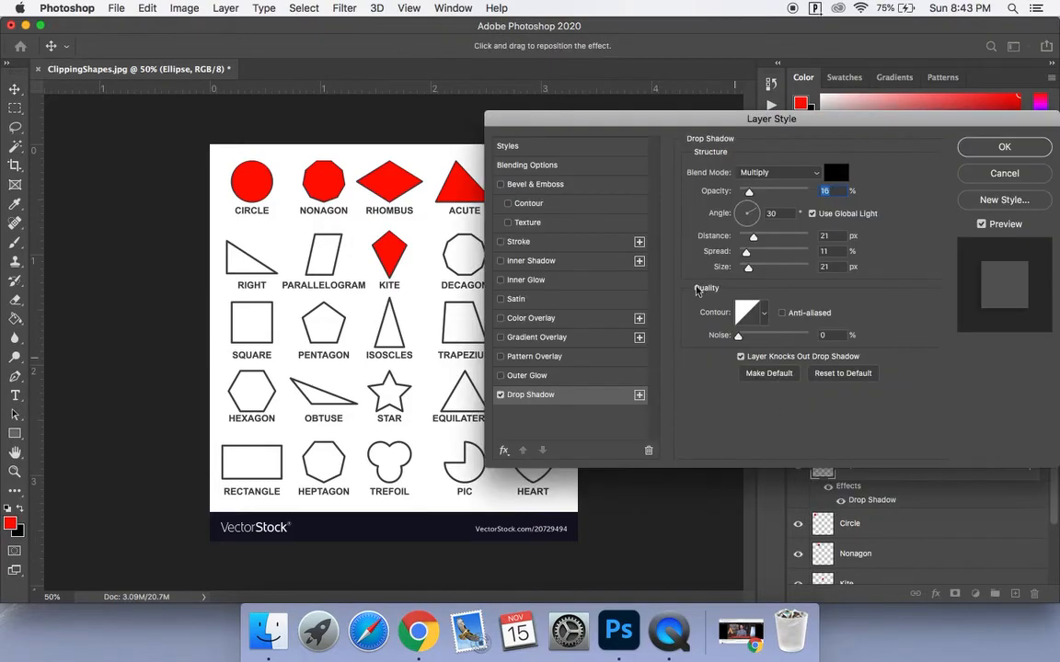
{"action": "left_click_drag", "start_coordinate": [681, 125], "coordinate": [615, 259]}
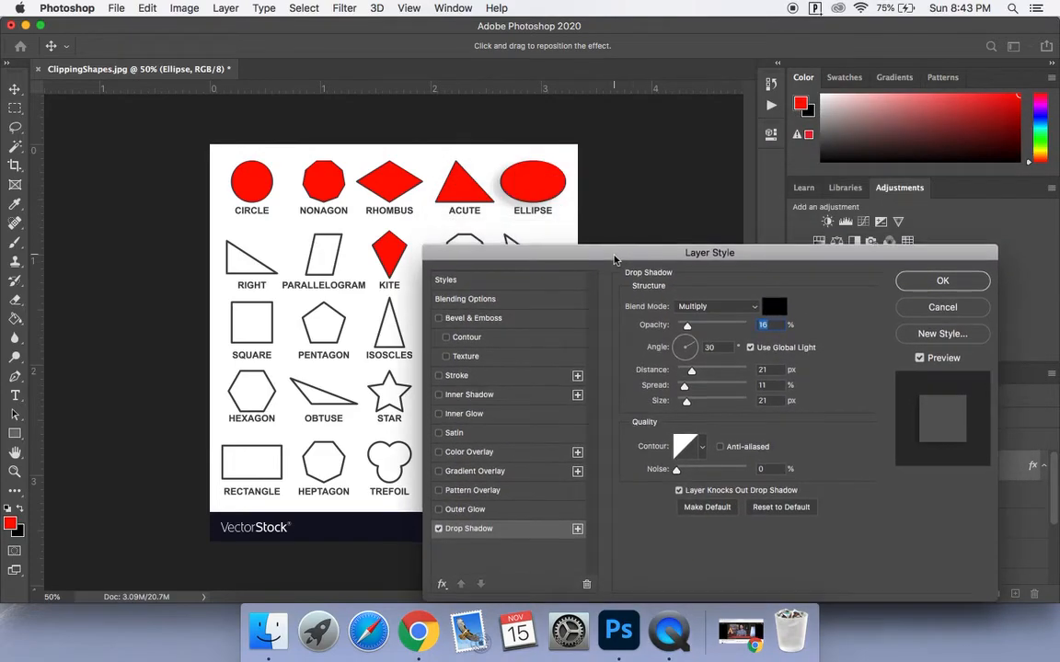
{"action": "left_click", "coordinate": [683, 346]}
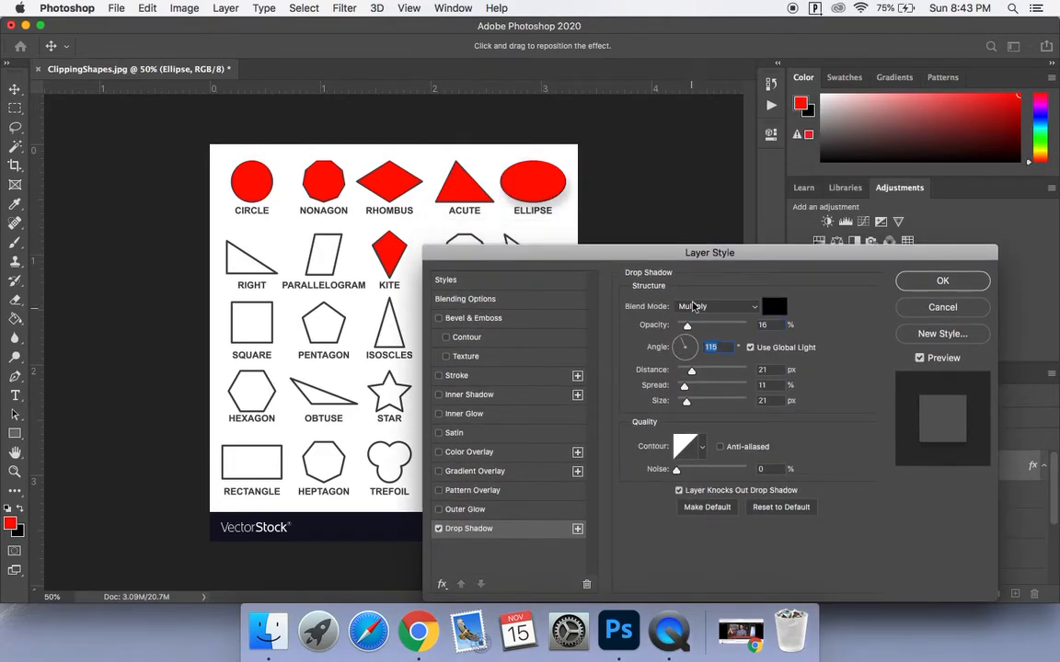
Set the ellipse shadow's opacity to 53%, distance to 13 px, spread to 0% and size to 40 px, and apply it
{"action": "left_click_drag", "start_coordinate": [687, 326], "coordinate": [717, 329]}
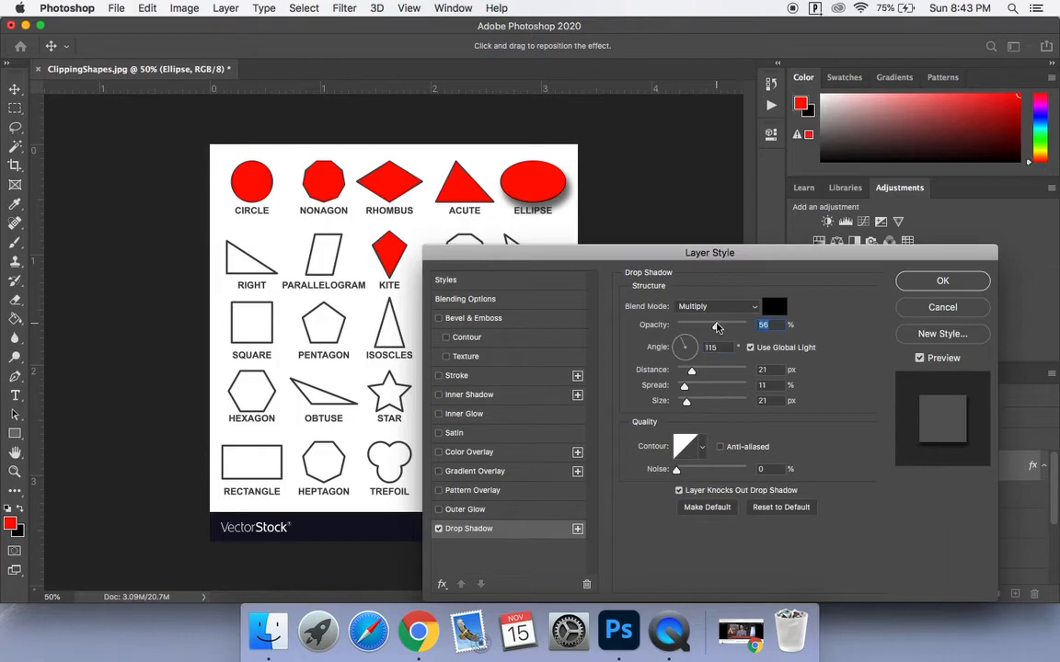
{"action": "left_click_drag", "start_coordinate": [692, 369], "coordinate": [691, 402]}
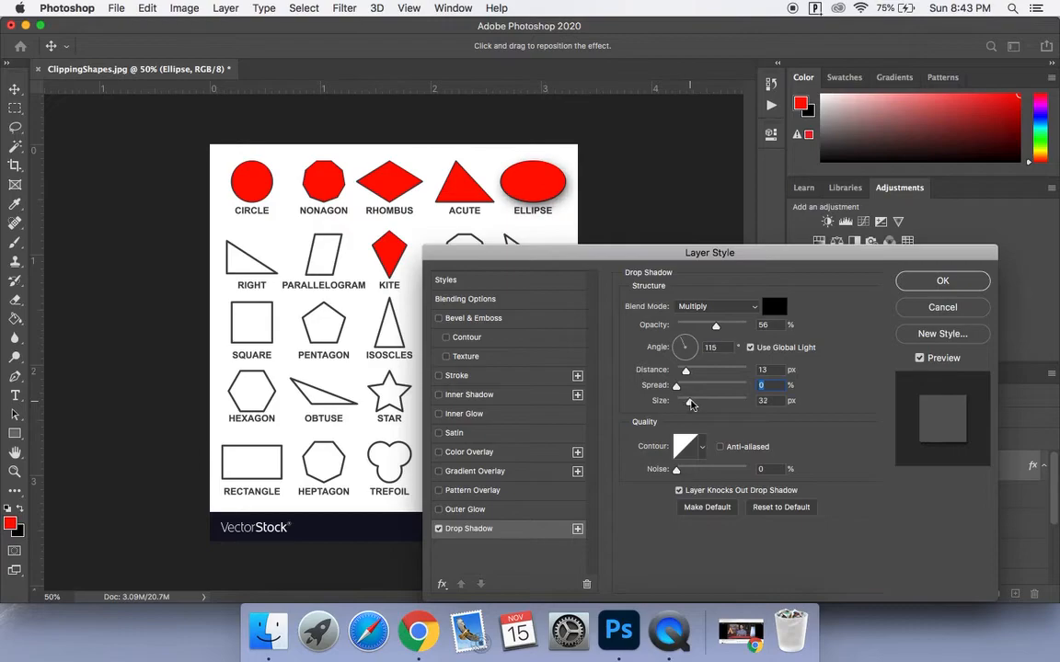
{"action": "left_click_drag", "start_coordinate": [716, 327], "coordinate": [713, 328]}
{"action": "left_click", "coordinate": [935, 282]}
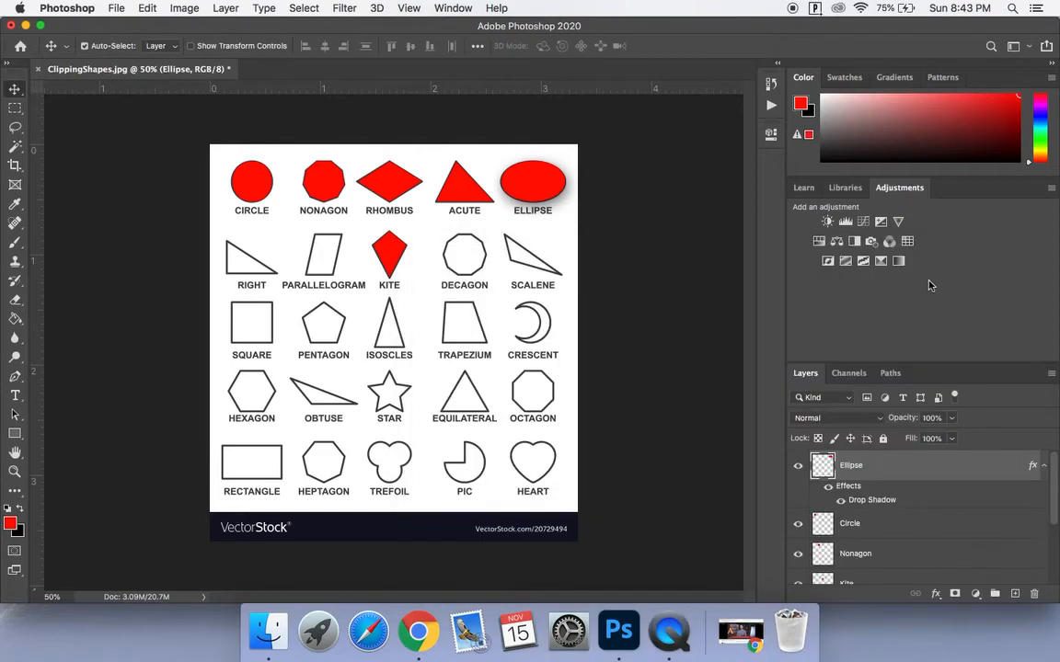
Apply a Drop Shadow to the Circle layer with the same settings as the ellipse's shadow
{"action": "left_click", "coordinate": [898, 524]}
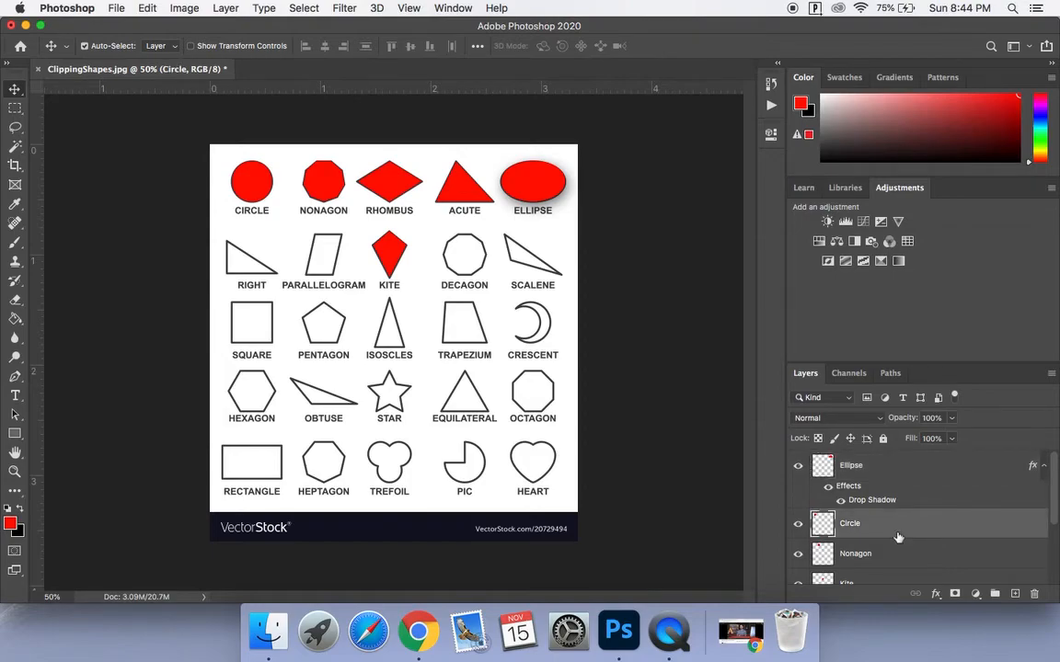
{"action": "left_click", "coordinate": [936, 594]}
{"action": "left_click", "coordinate": [950, 566]}
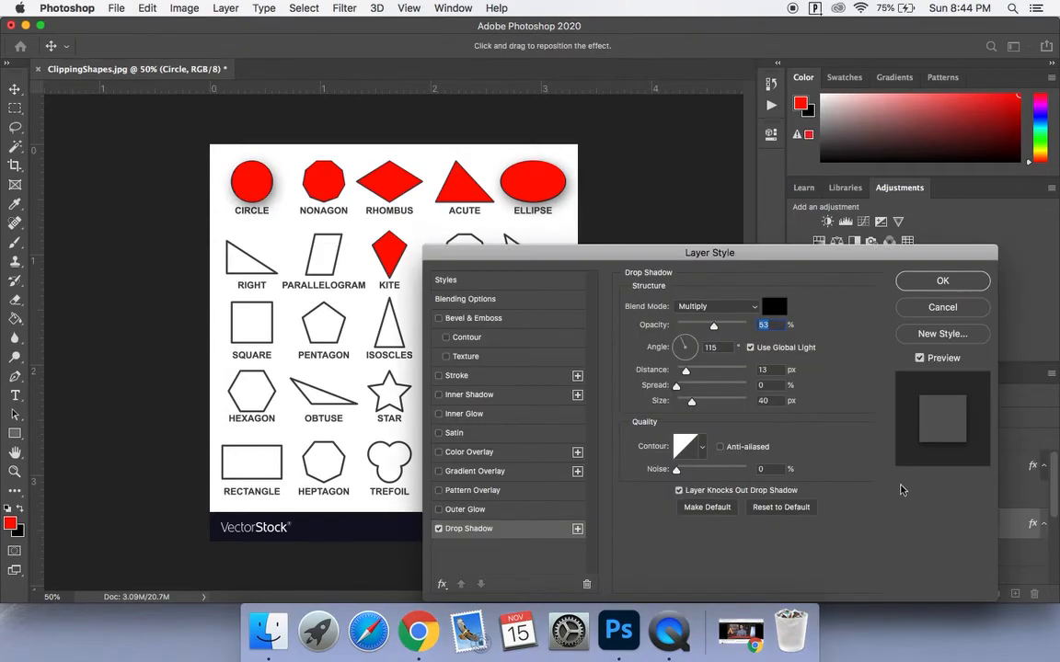
{"action": "left_click", "coordinate": [942, 281]}
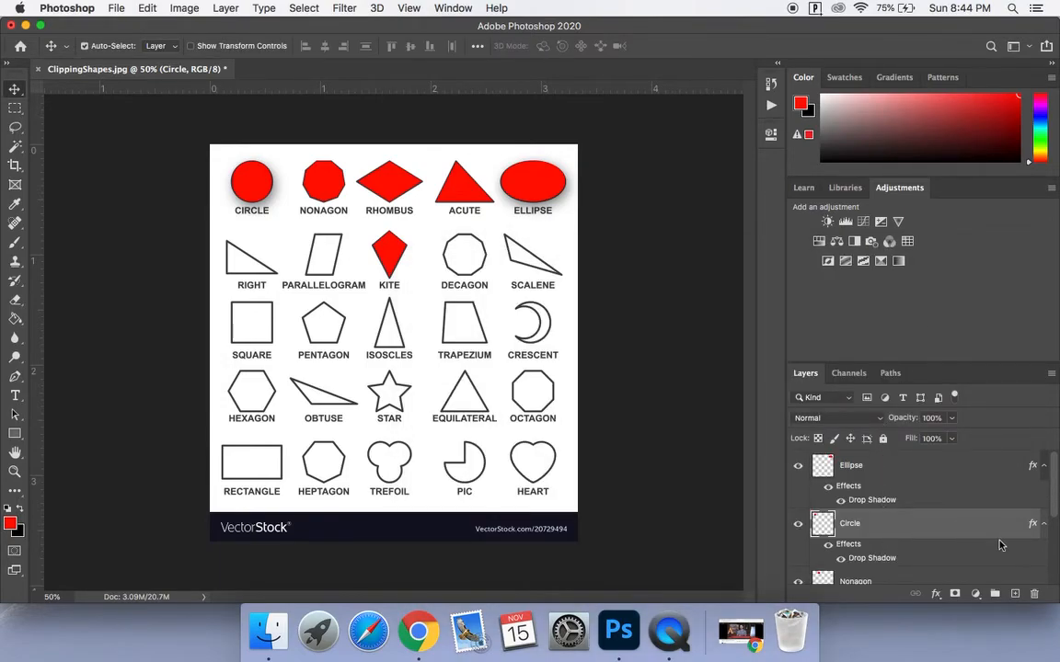
Apply a Drop Shadow to the Acute layer, keeping 53% opacity, 115° angle, 13 px distance and 40 px size
{"action": "scroll", "coordinate": [985, 492], "scroll_direction": "down", "scroll_amount": 5}
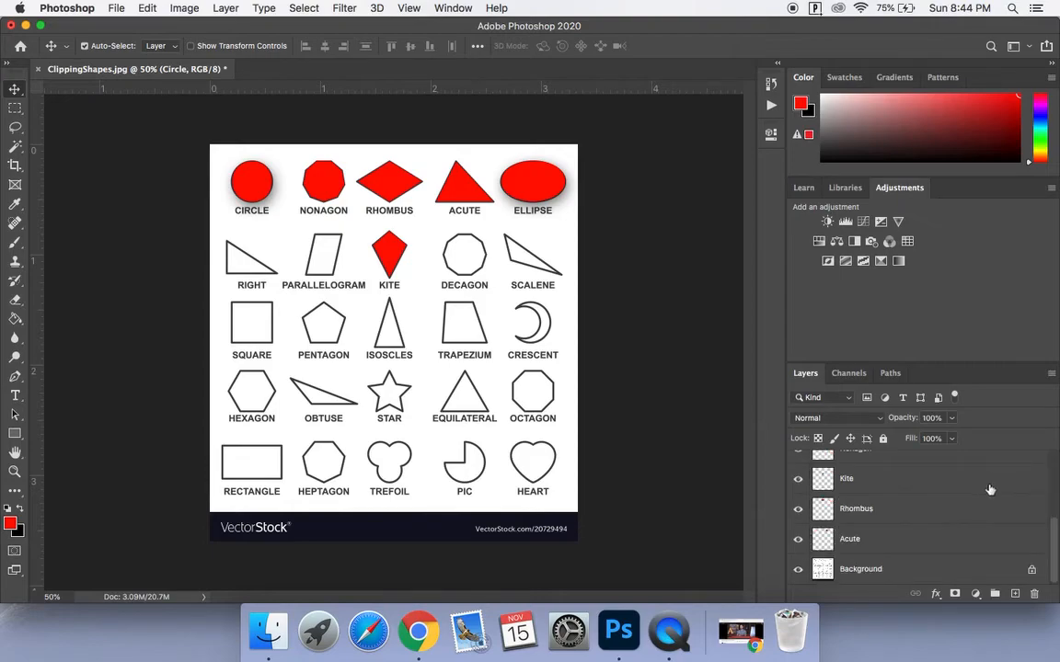
{"action": "left_click", "coordinate": [917, 550]}
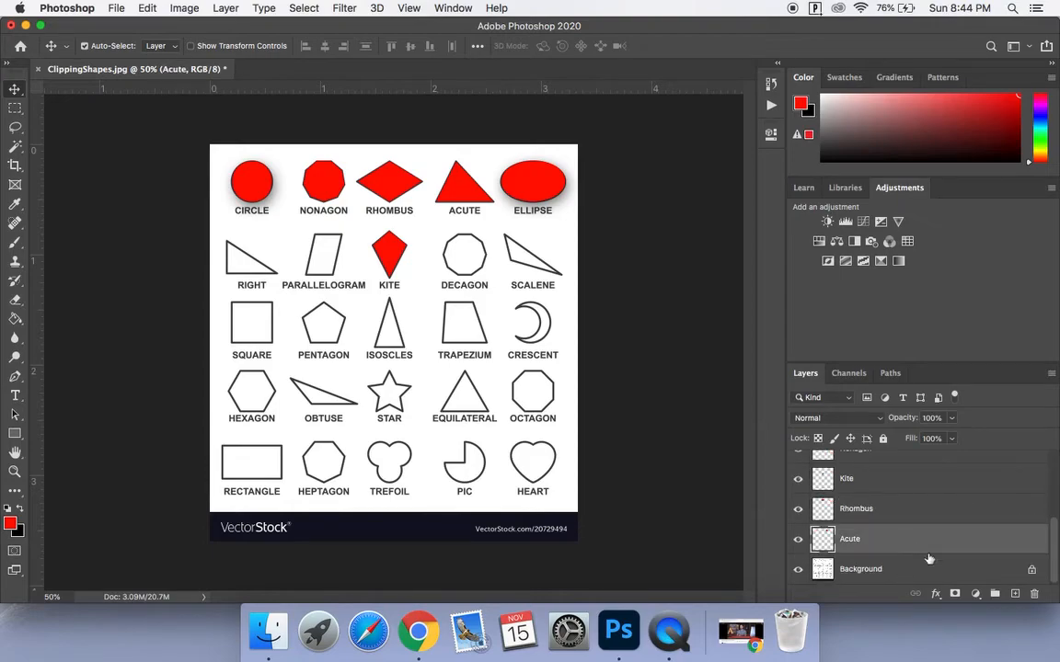
{"action": "left_click", "coordinate": [936, 593]}
{"action": "left_click", "coordinate": [920, 571]}
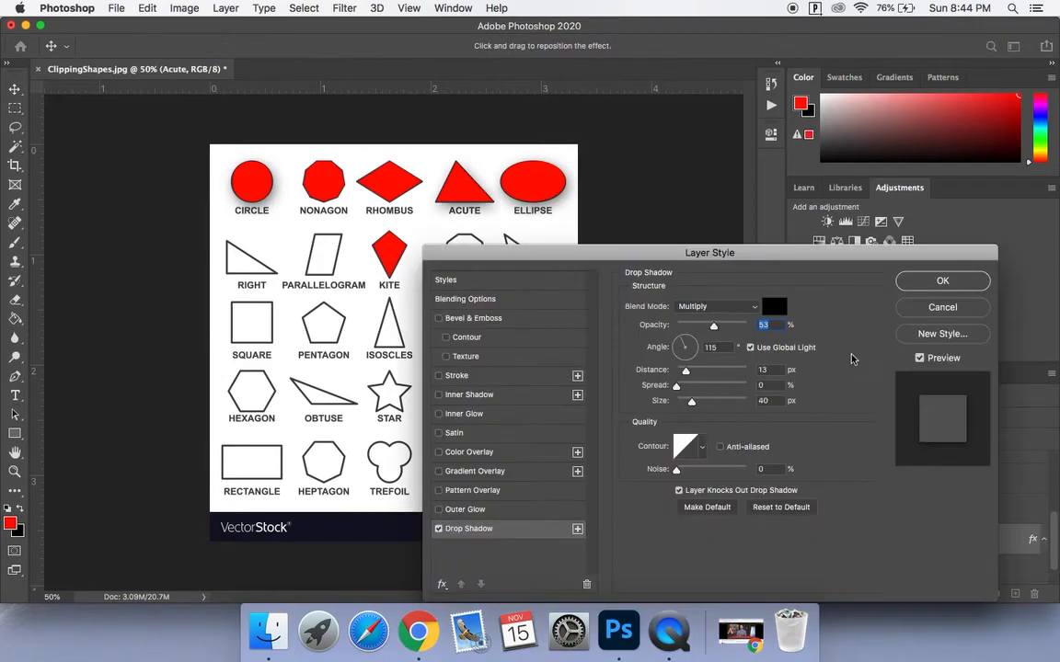
{"action": "left_click", "coordinate": [934, 283]}
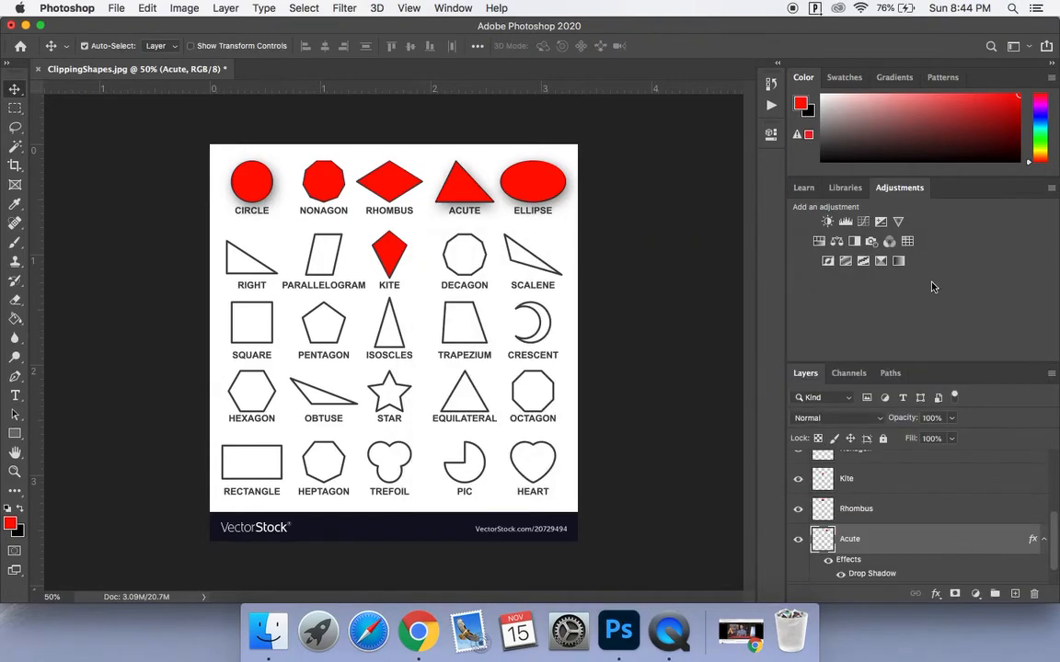
Apply a Drop Shadow to the Rhombus layer using the same shadow settings
{"action": "left_click", "coordinate": [923, 516]}
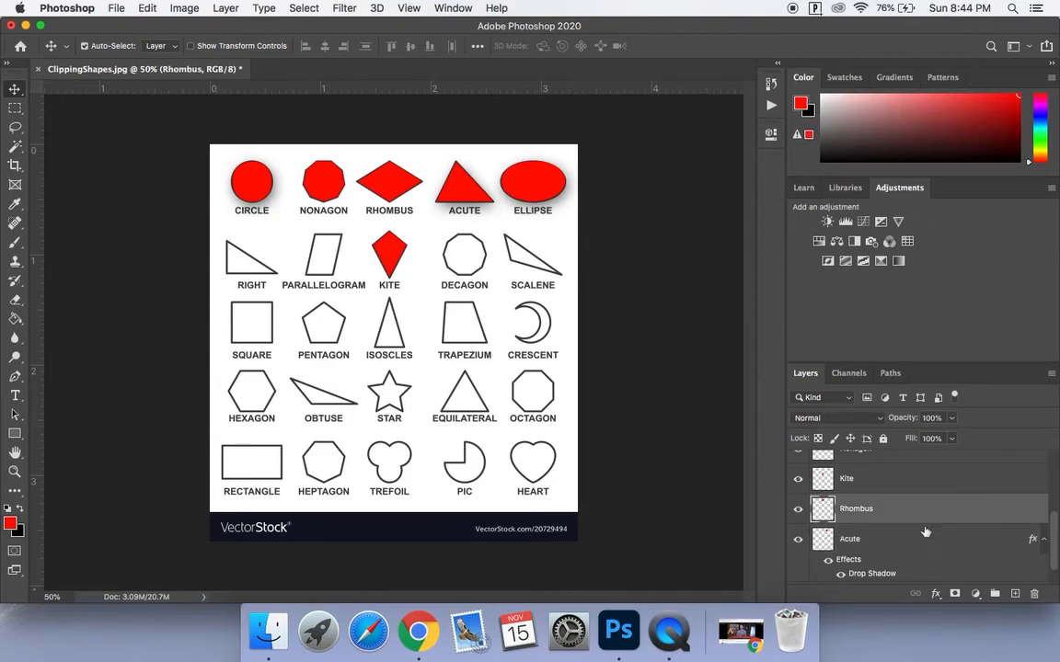
{"action": "left_click", "coordinate": [936, 594]}
{"action": "left_click", "coordinate": [948, 563]}
{"action": "left_click", "coordinate": [943, 282]}
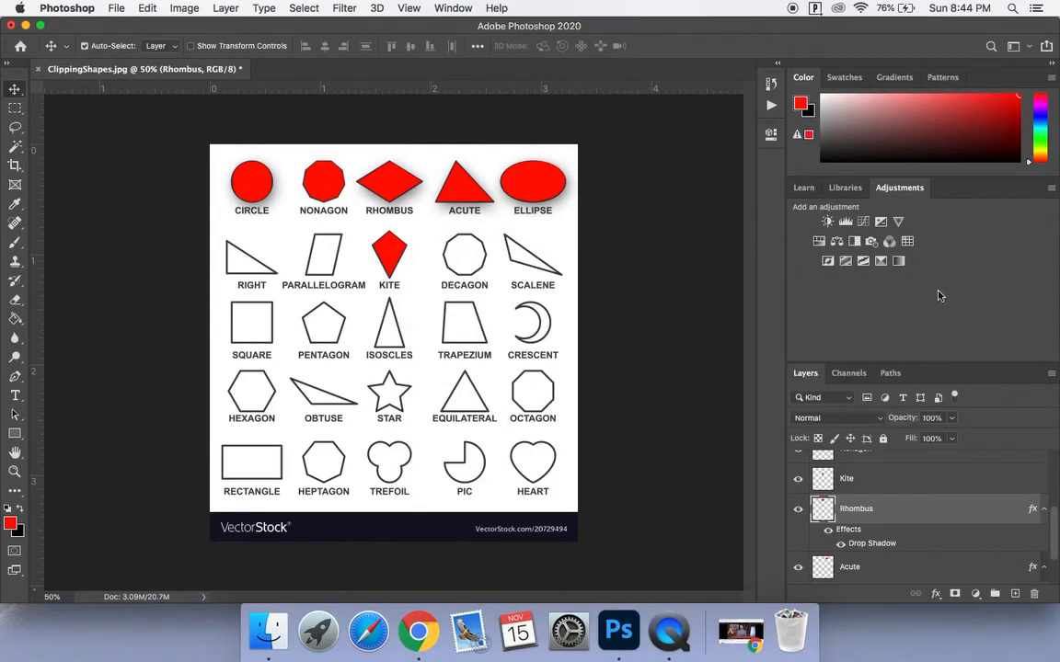
Apply a Drop Shadow to the Kite layer using the same shadow settings
{"action": "left_click", "coordinate": [907, 482]}
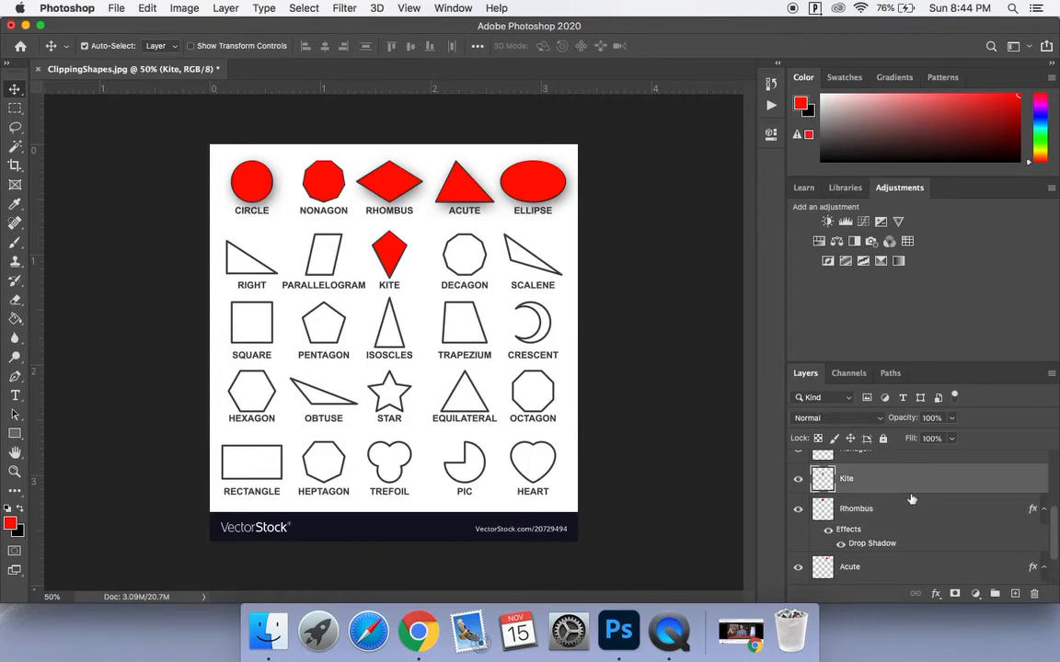
{"action": "left_click", "coordinate": [936, 597]}
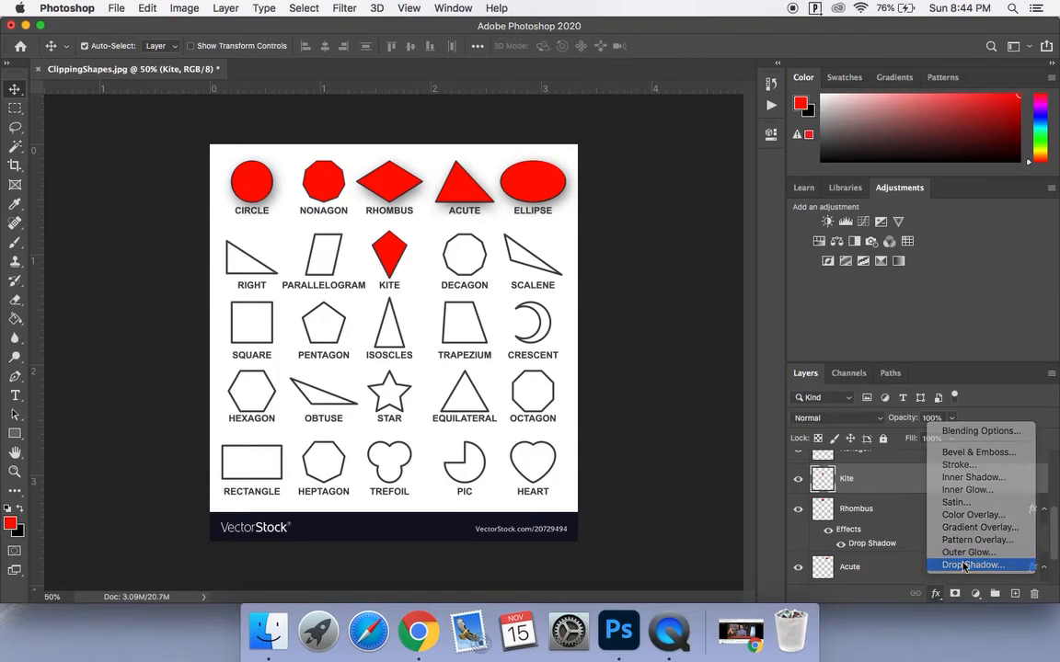
{"action": "left_click", "coordinate": [970, 629]}
{"action": "left_click", "coordinate": [947, 286]}
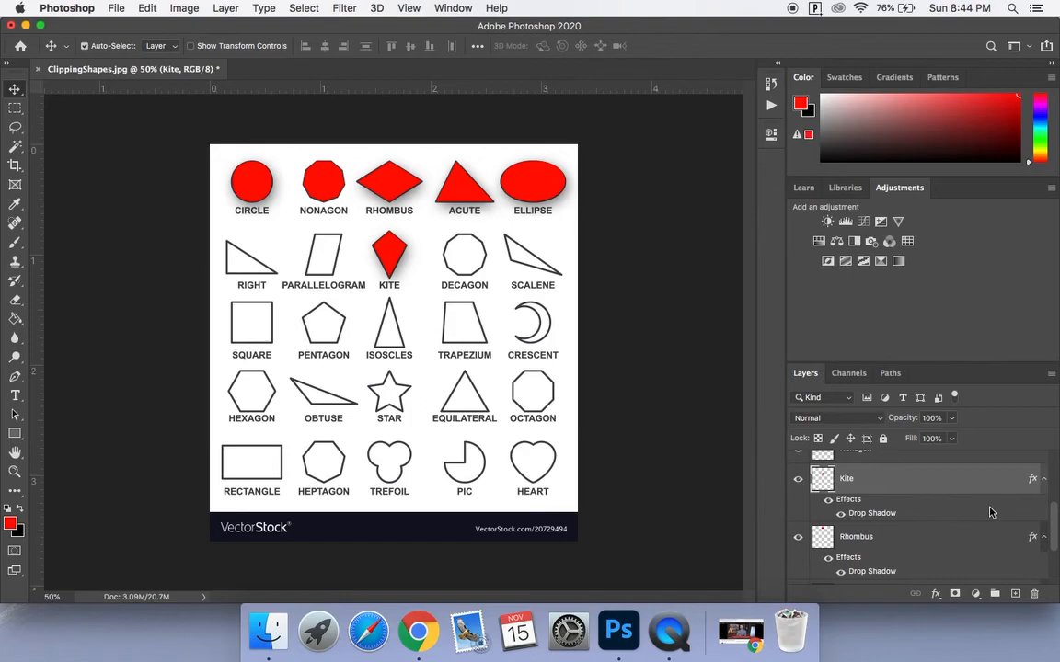
Apply a Drop Shadow to the Nonagon layer with the same settings and check the layer list
{"action": "scroll", "coordinate": [990, 512], "scroll_direction": "up", "scroll_amount": 2}
{"action": "left_click", "coordinate": [911, 509]}
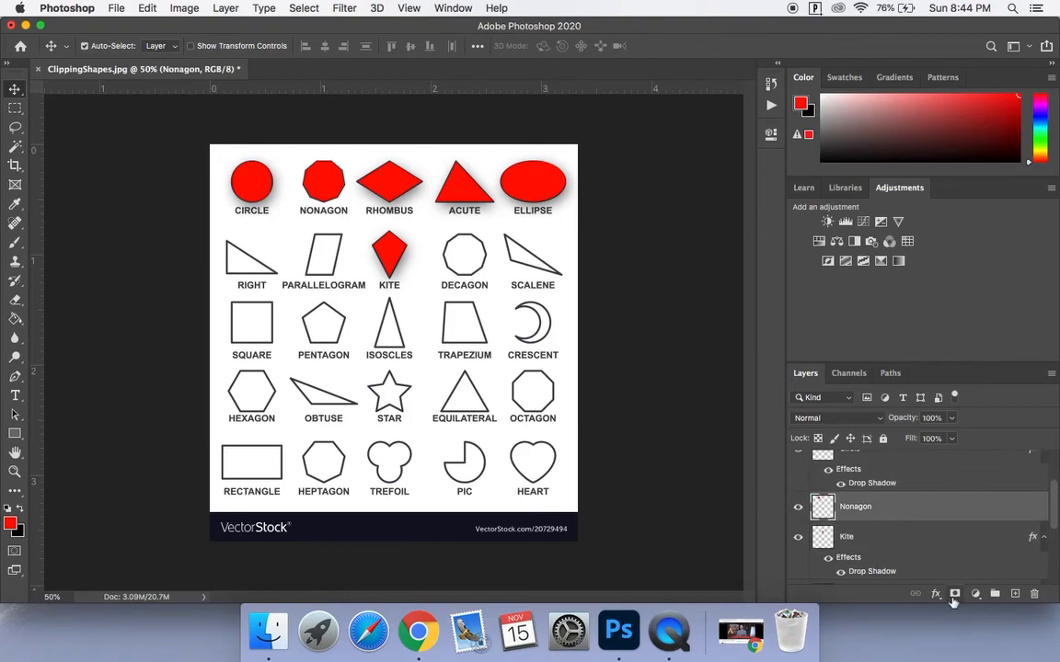
{"action": "left_click", "coordinate": [935, 595]}
{"action": "left_click", "coordinate": [947, 567]}
{"action": "left_click", "coordinate": [940, 279]}
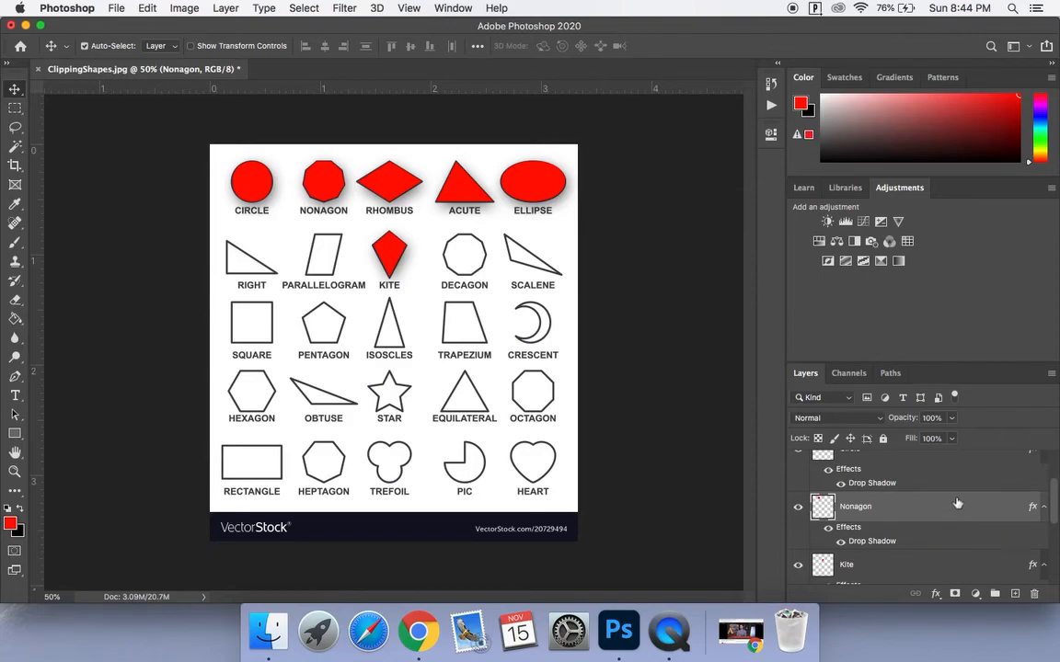
{"action": "scroll", "coordinate": [957, 504], "scroll_direction": "up", "scroll_amount": 3}
{"action": "scroll", "coordinate": [957, 504], "scroll_direction": "down", "scroll_amount": 5}
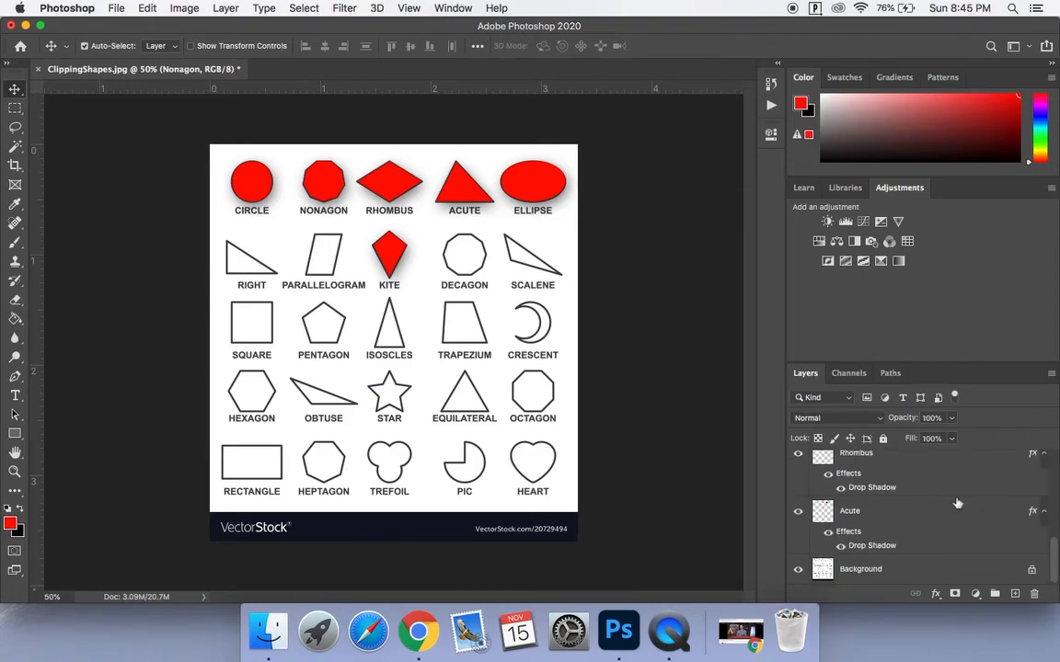